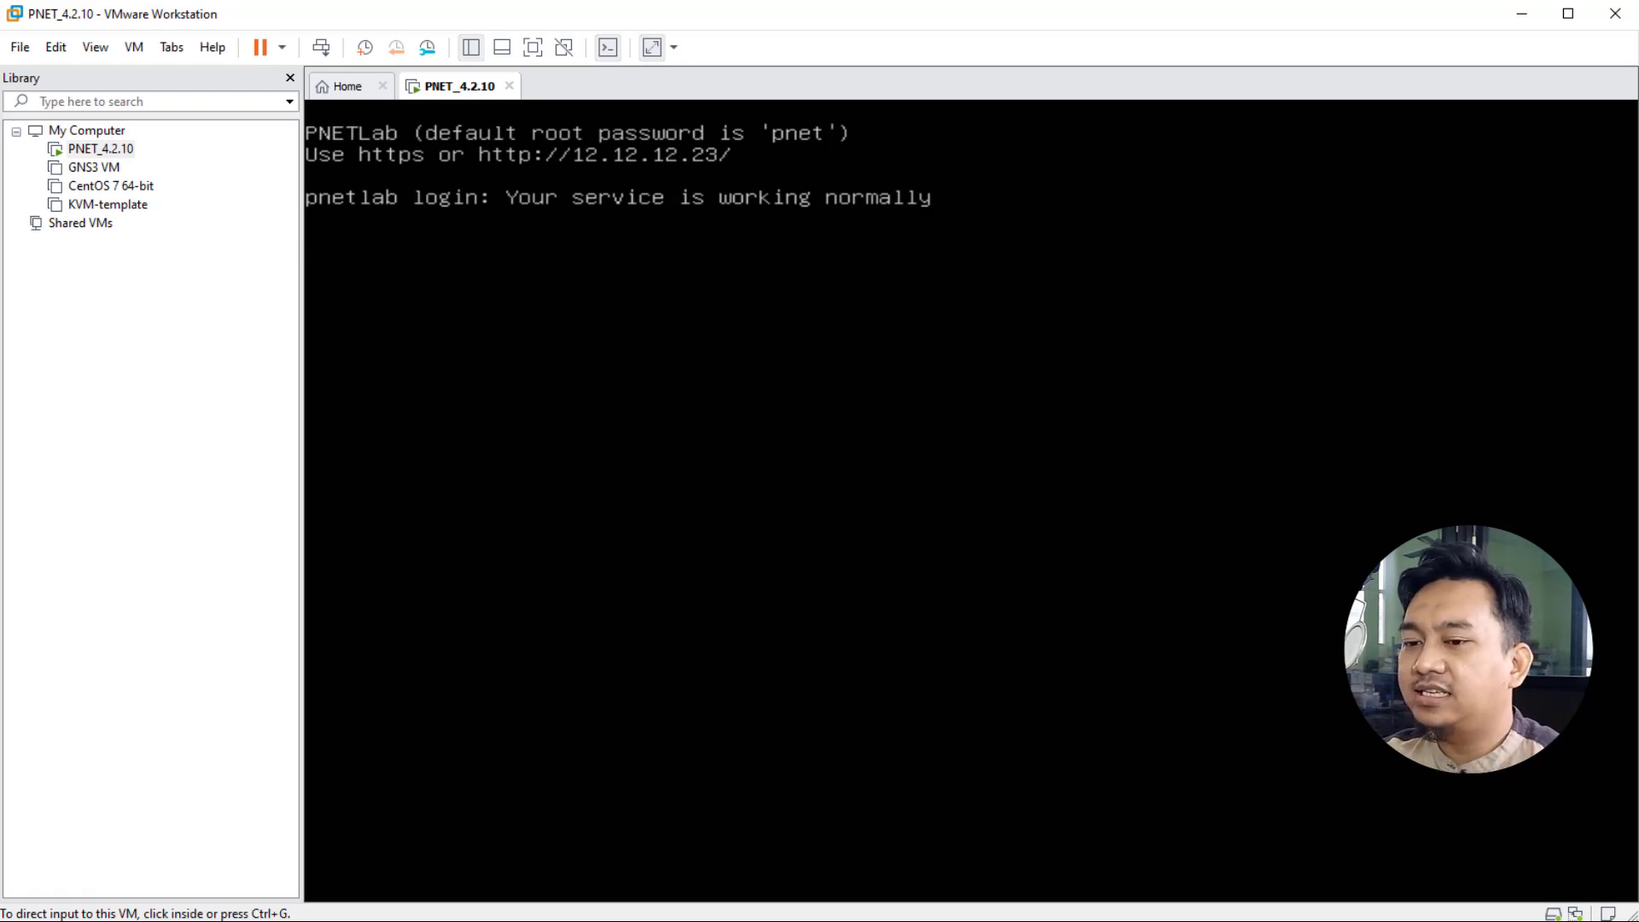
- Switch from the running PNETLab VM console to a new Firefox window
key("alt+Tab")
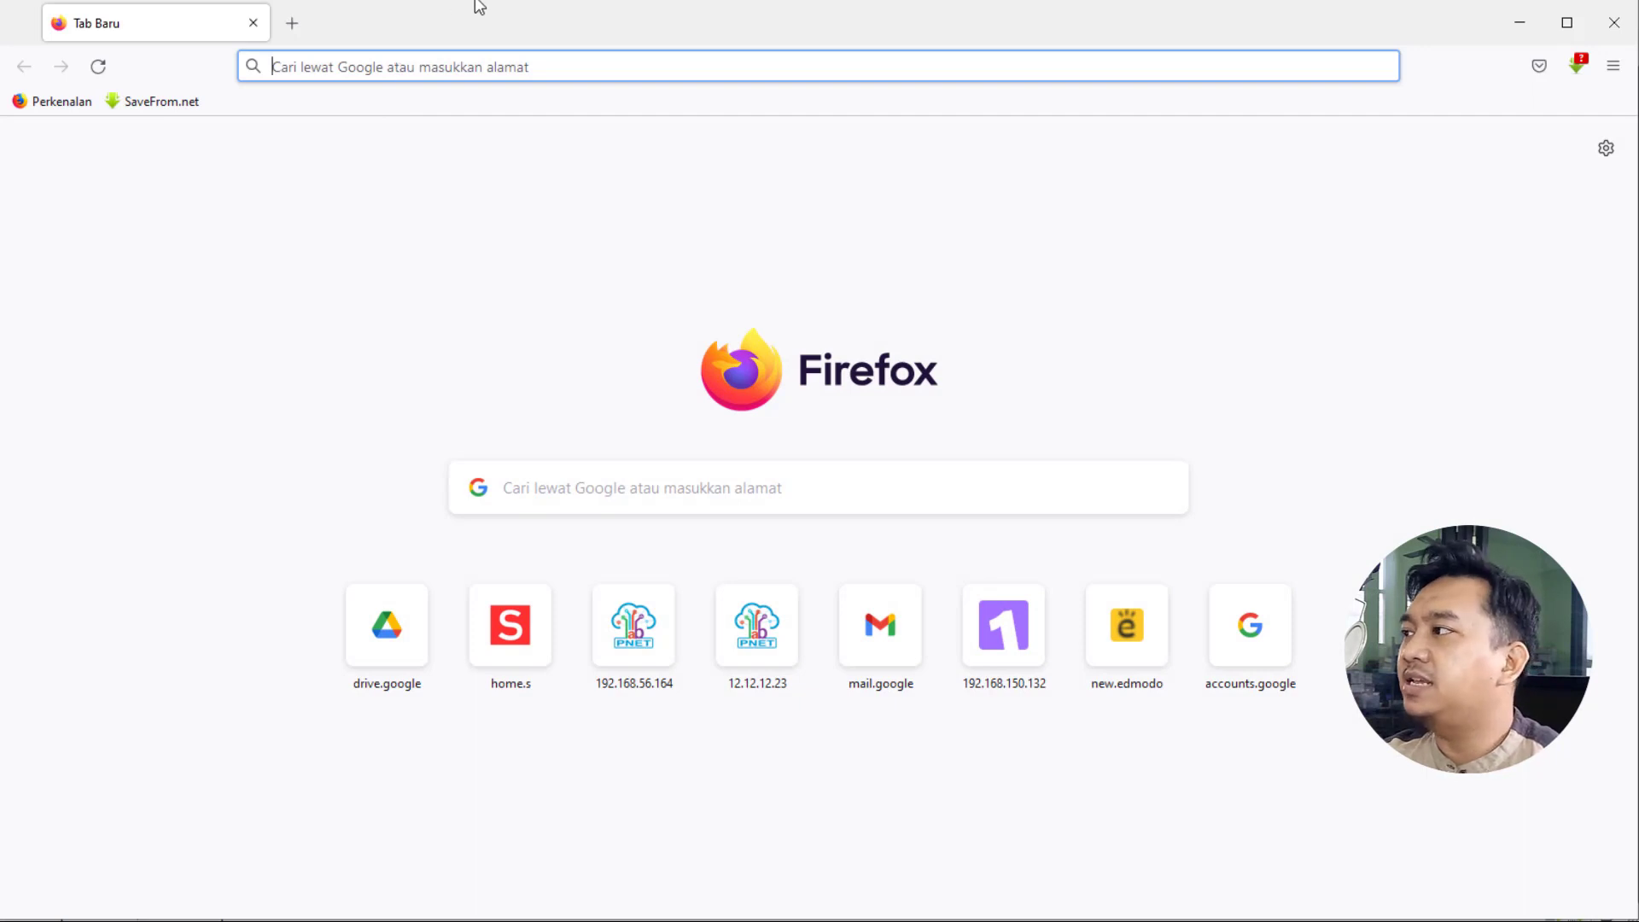
- Shrink Firefox so the VM console shows, then load 12.12.12.23 in the browser
left_click_drag(472, 6, 418, 242)
left_click(420, 307)
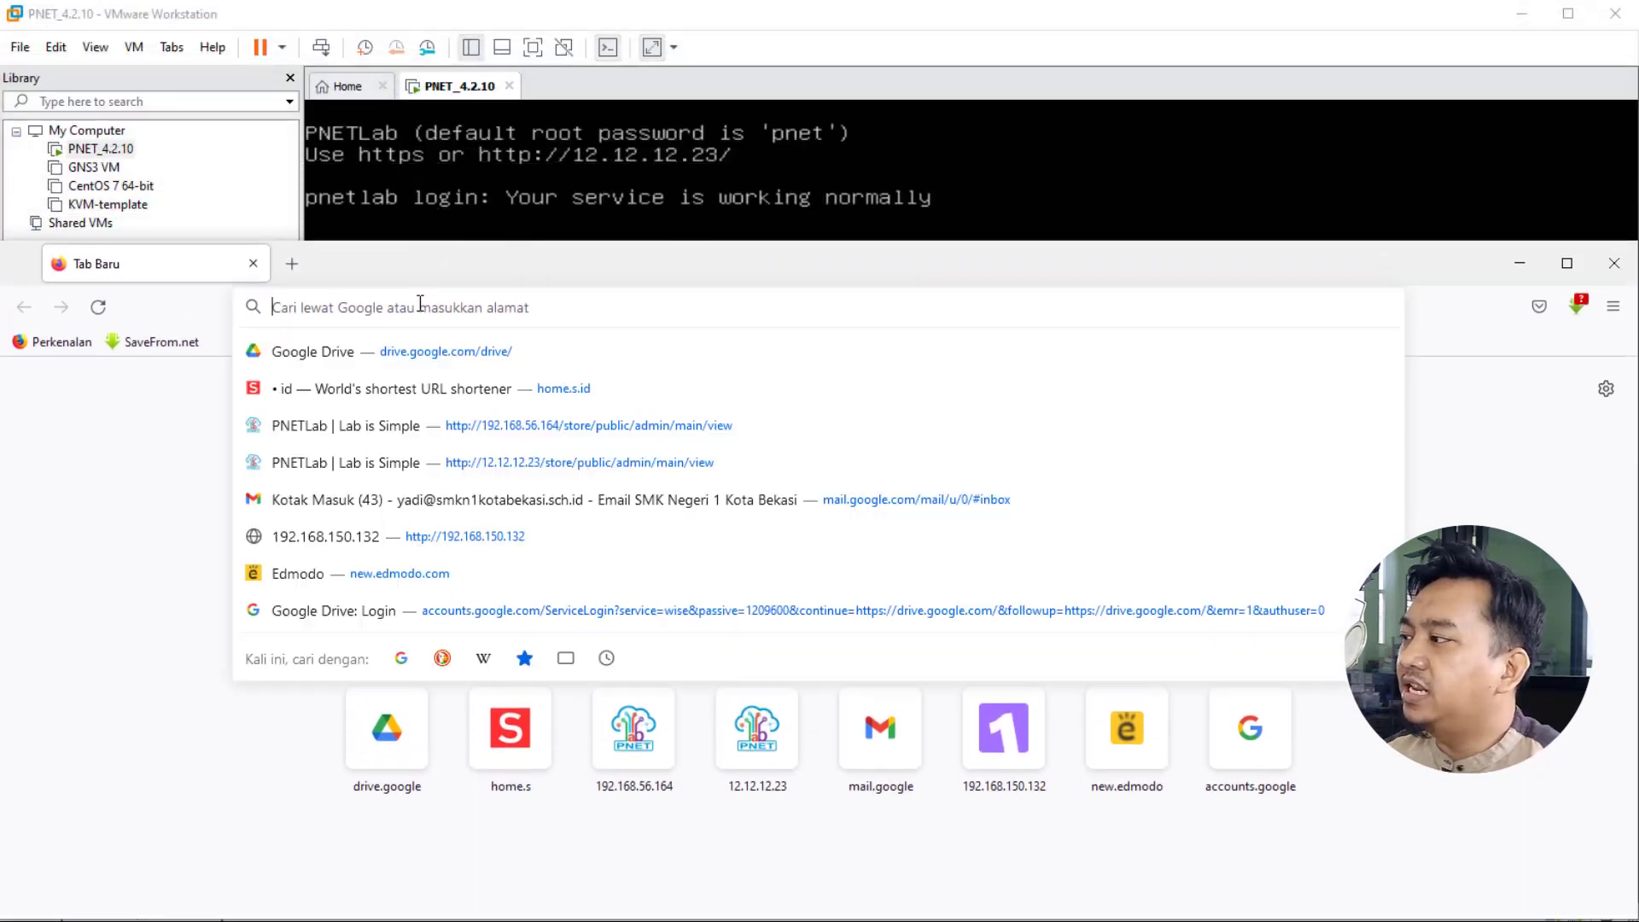
type("12.12.12.")
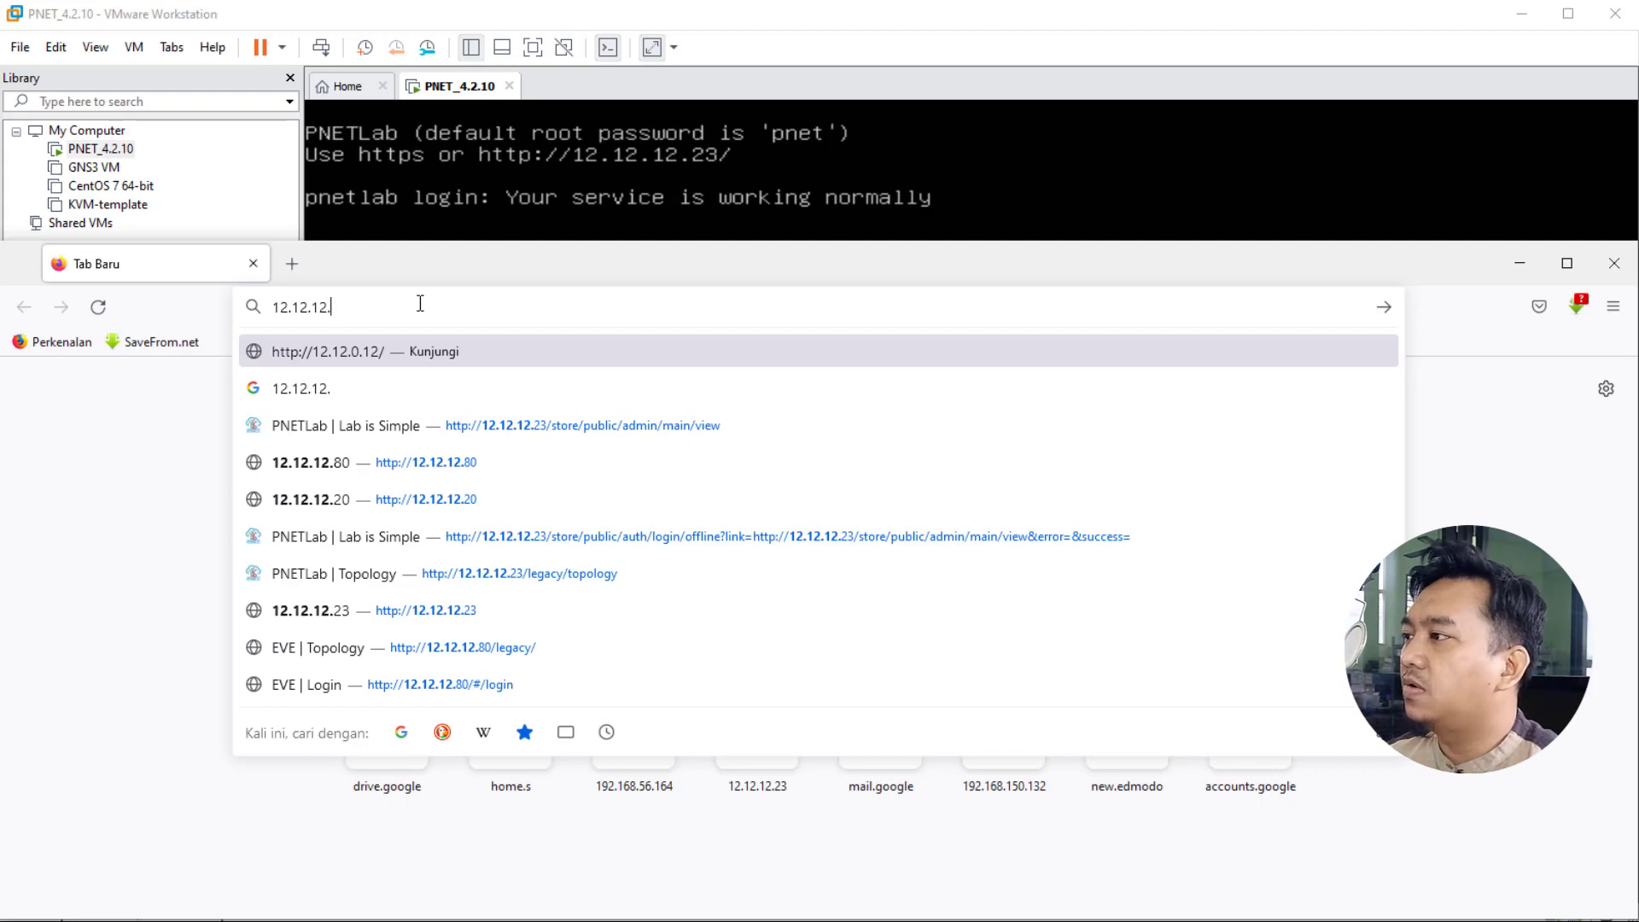
type("23")
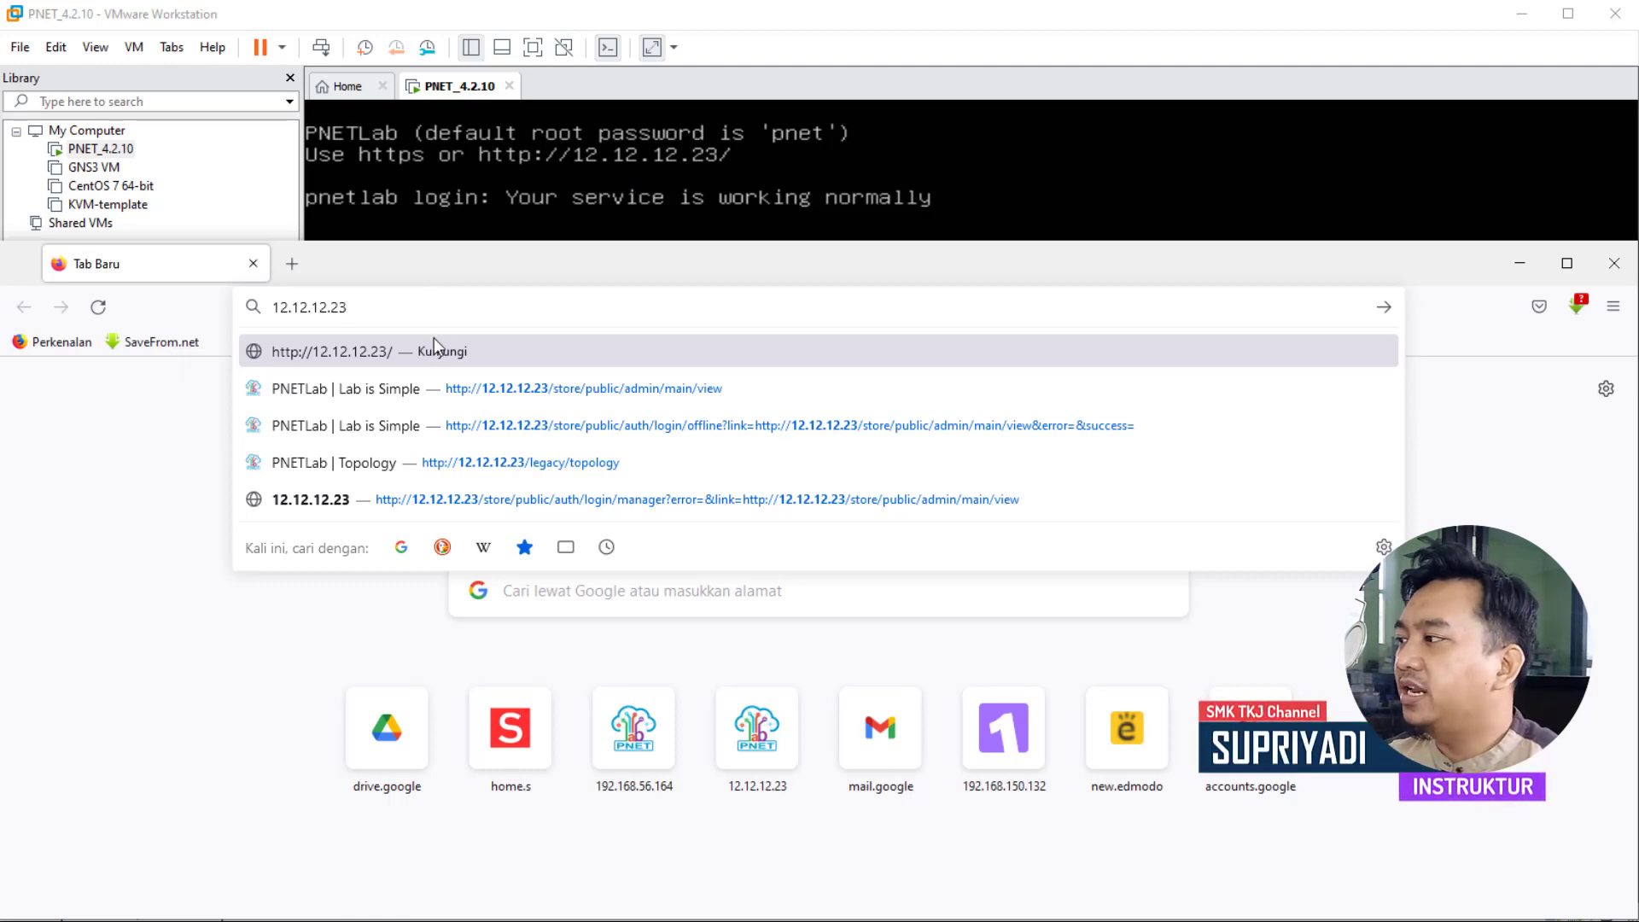
key("Return")
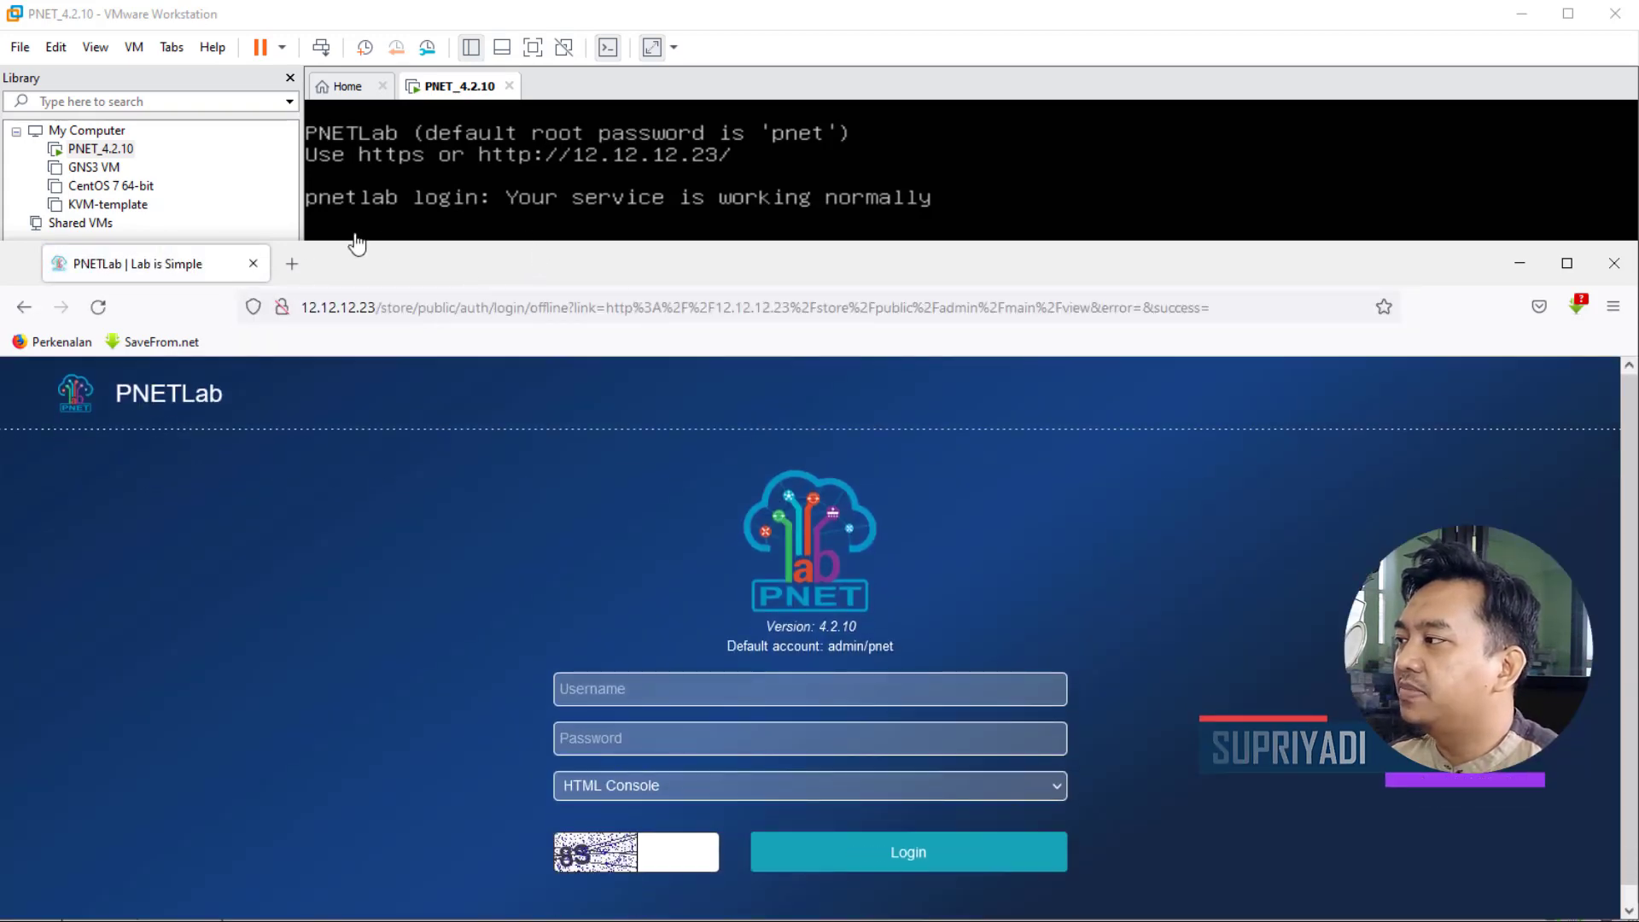
- Maximize Firefox and enter username admin with the default administrator password
left_click_drag(284, 241, 308, 5)
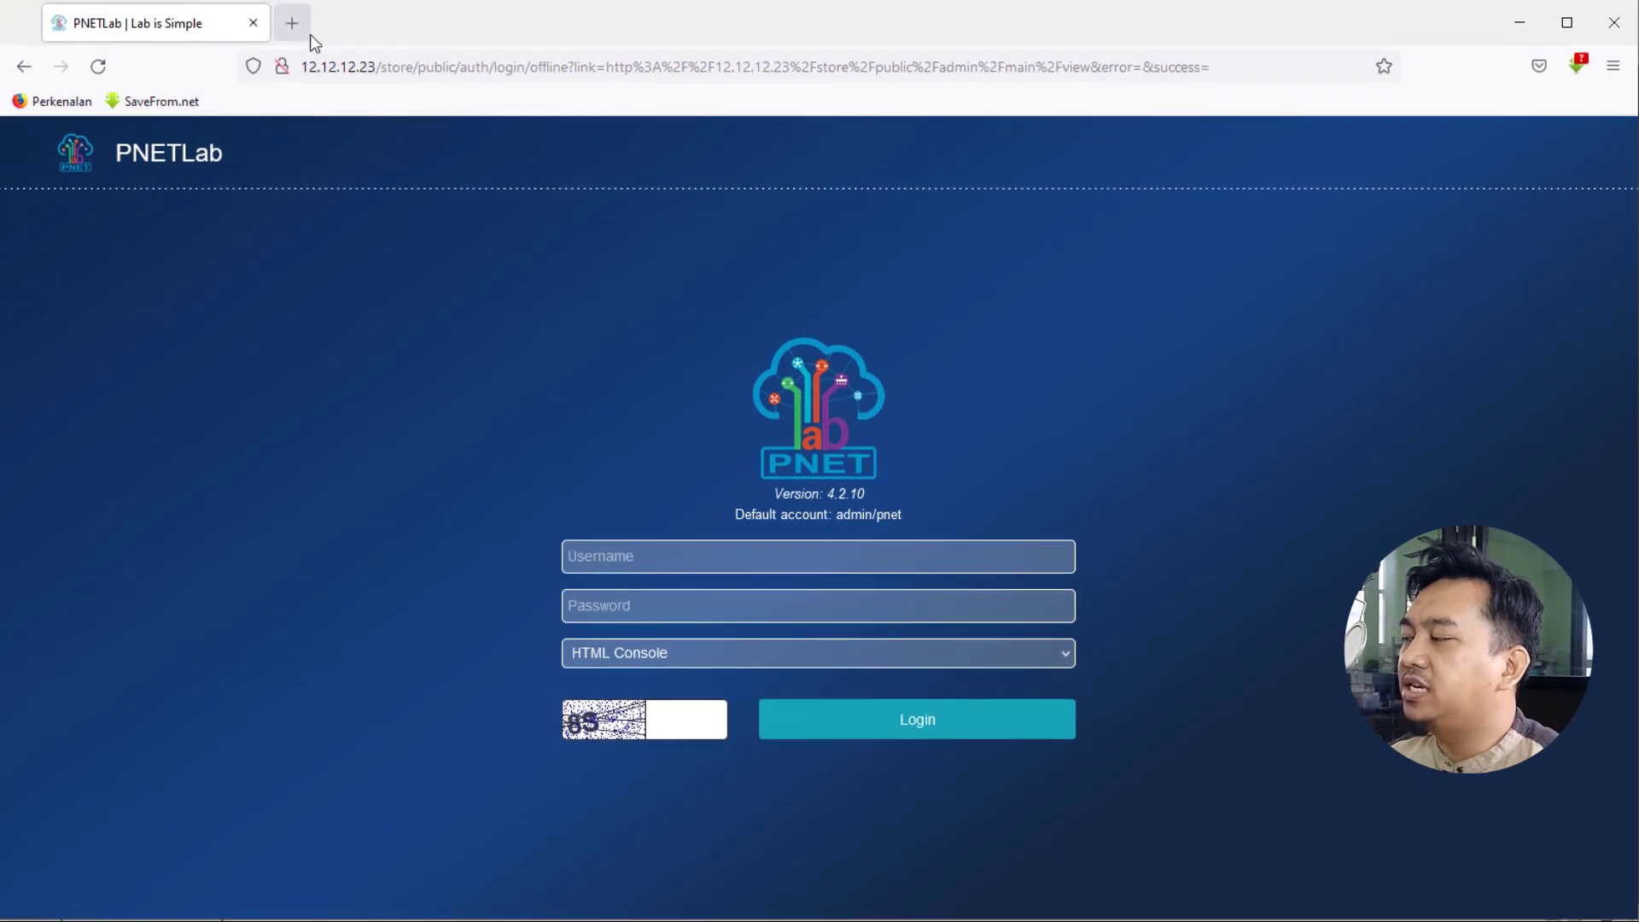
left_click(695, 561)
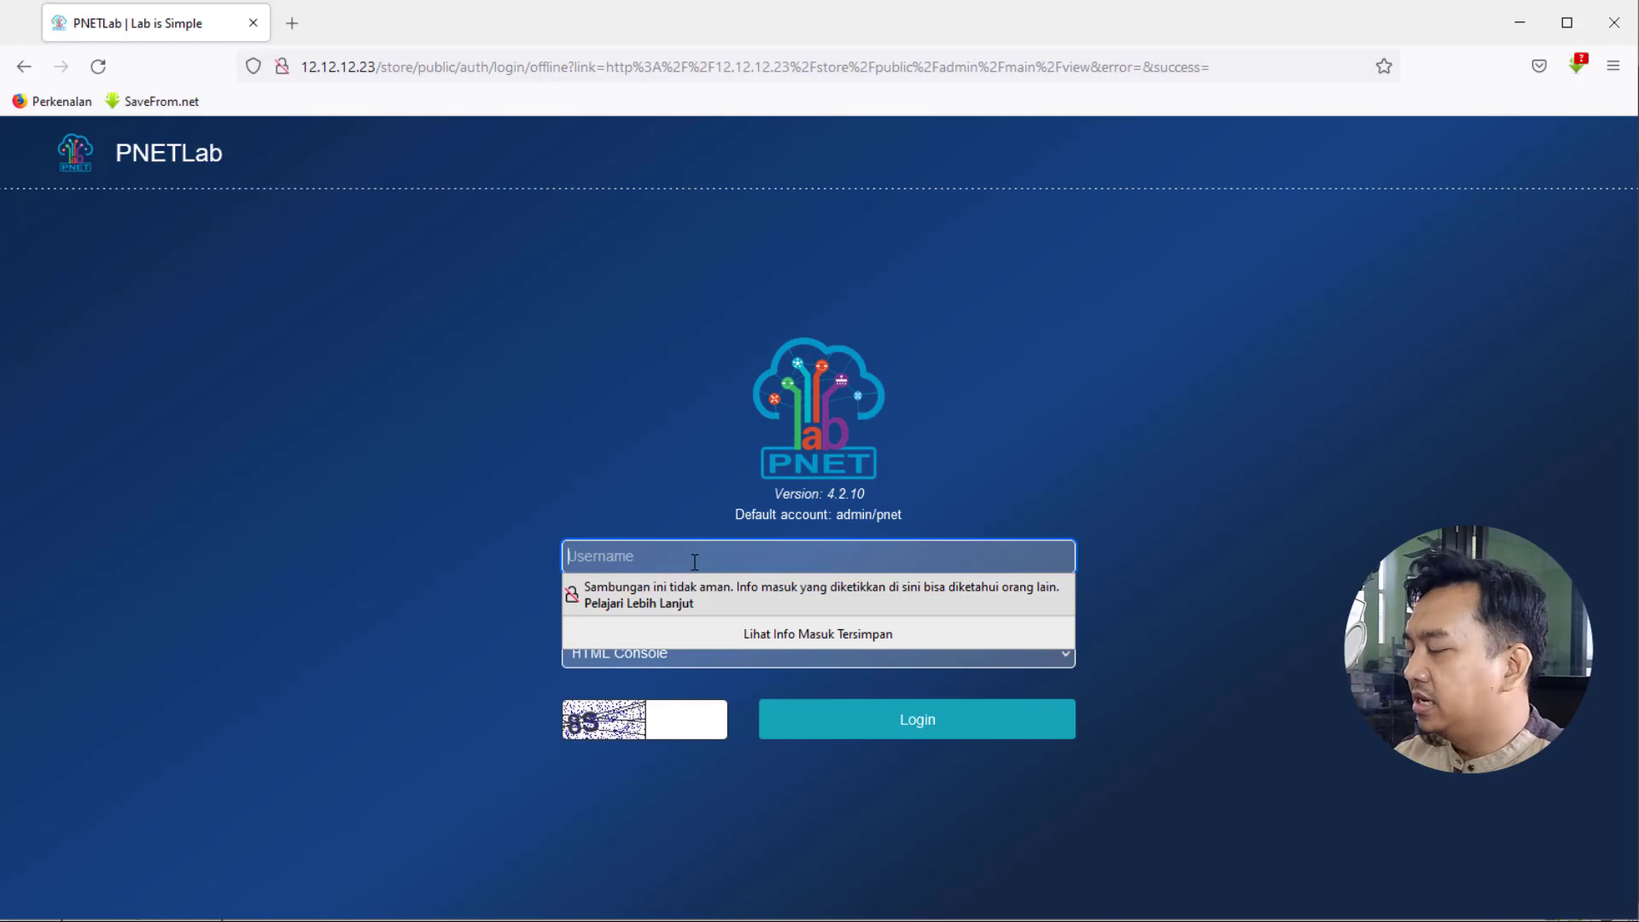
type("ADM")
key("BackSpace")
key("BackSpace")
key("BackSpace")
type("admin")
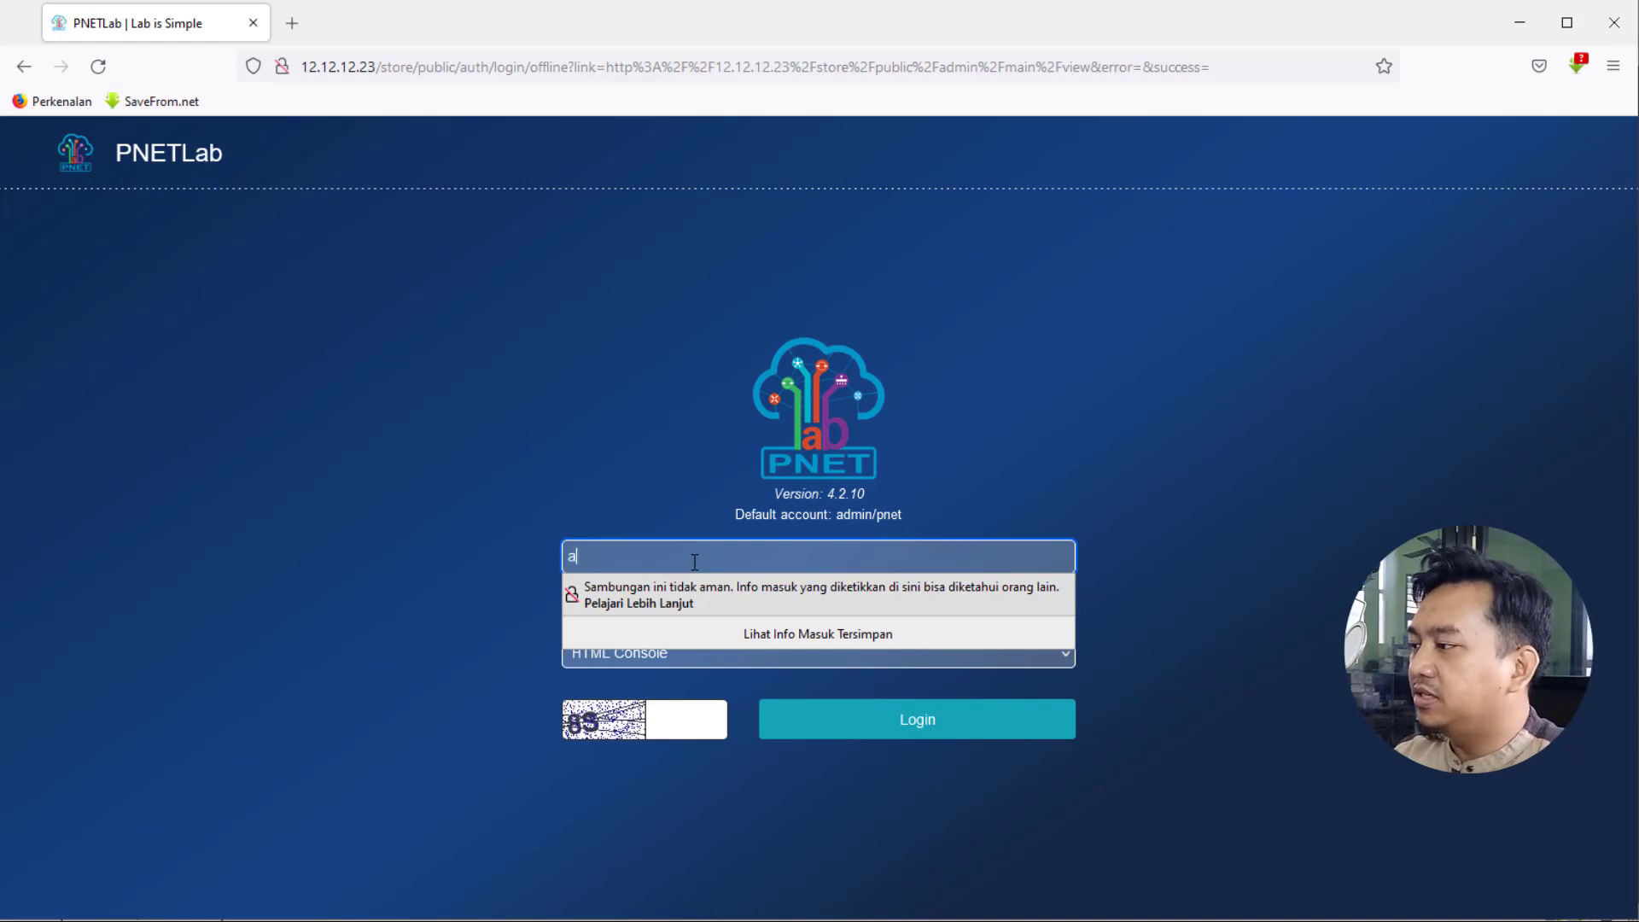
left_click(557, 604)
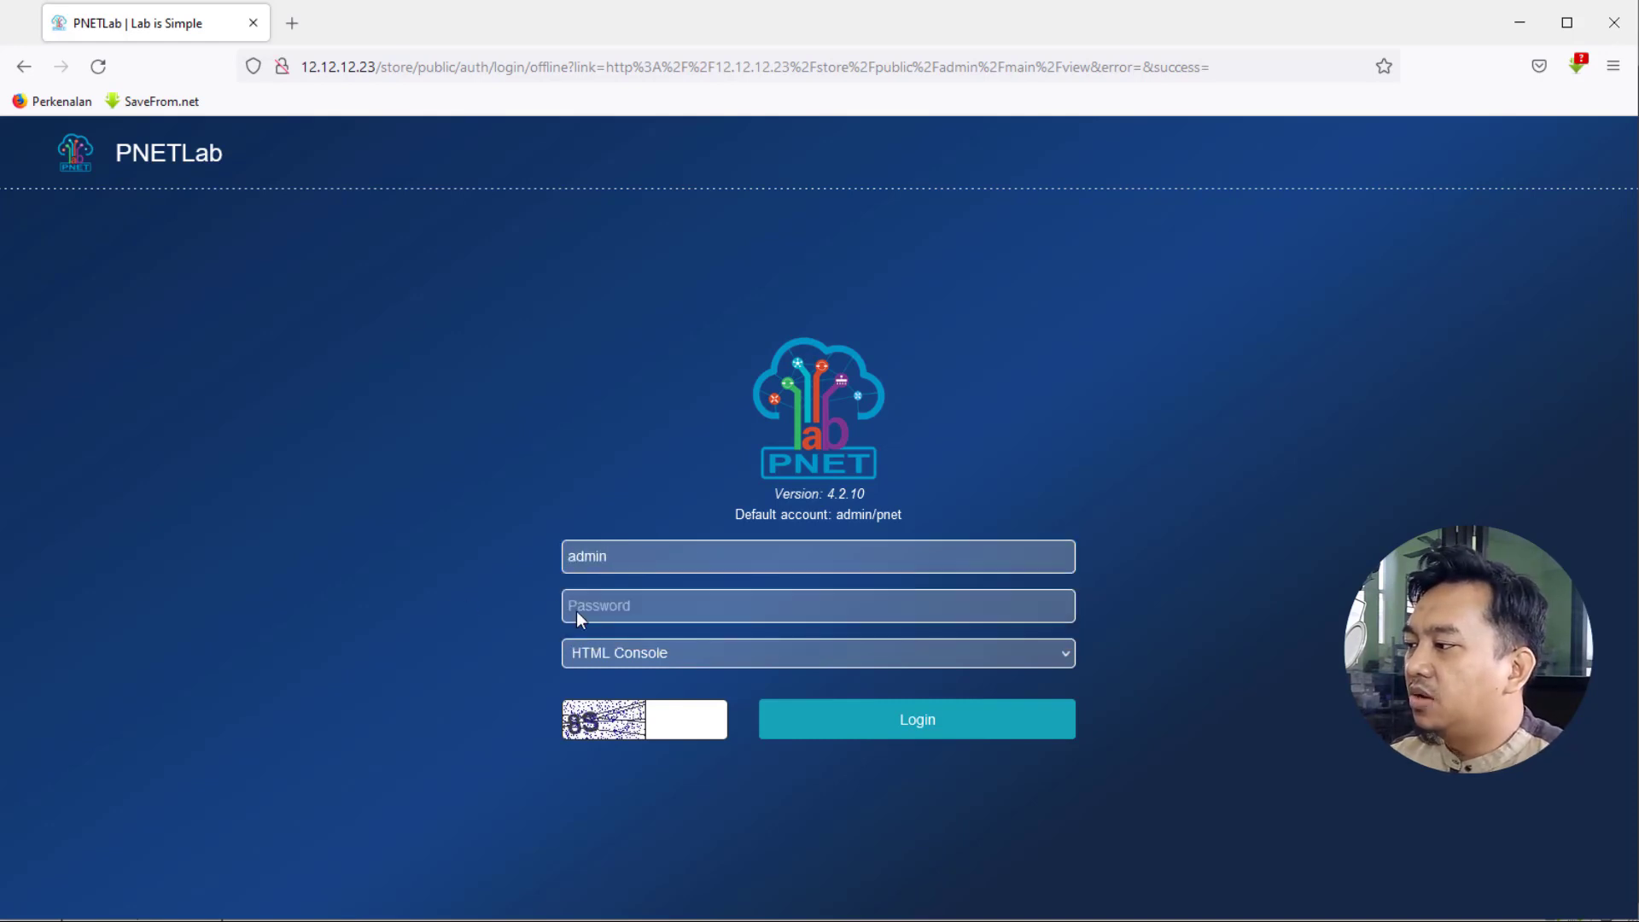
left_click(659, 600)
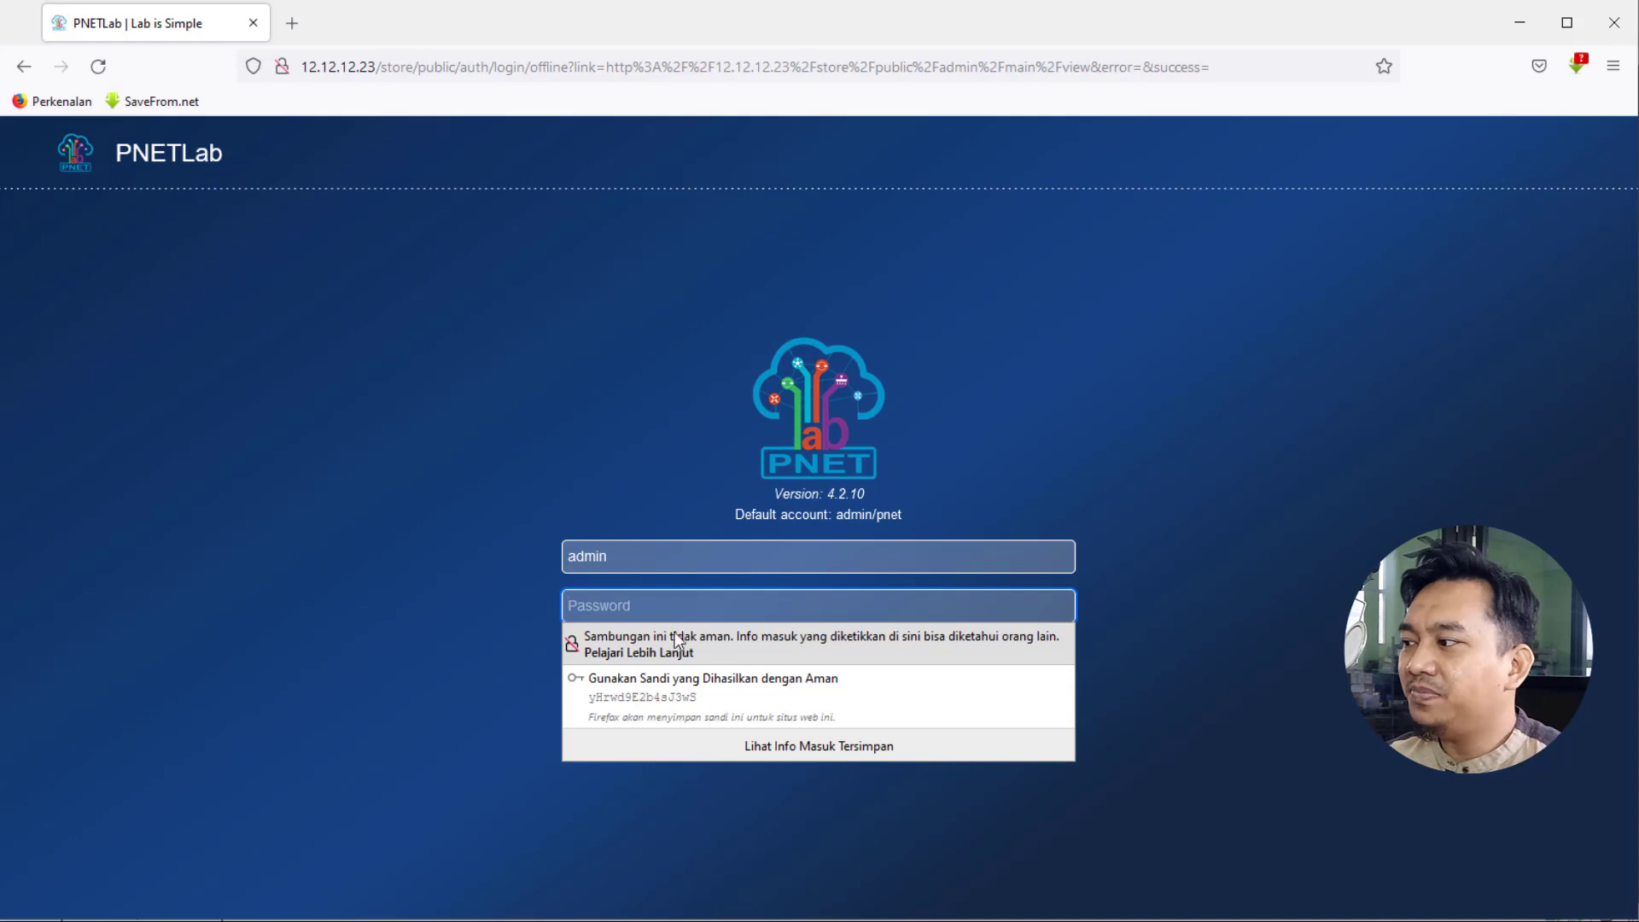
key("Escape")
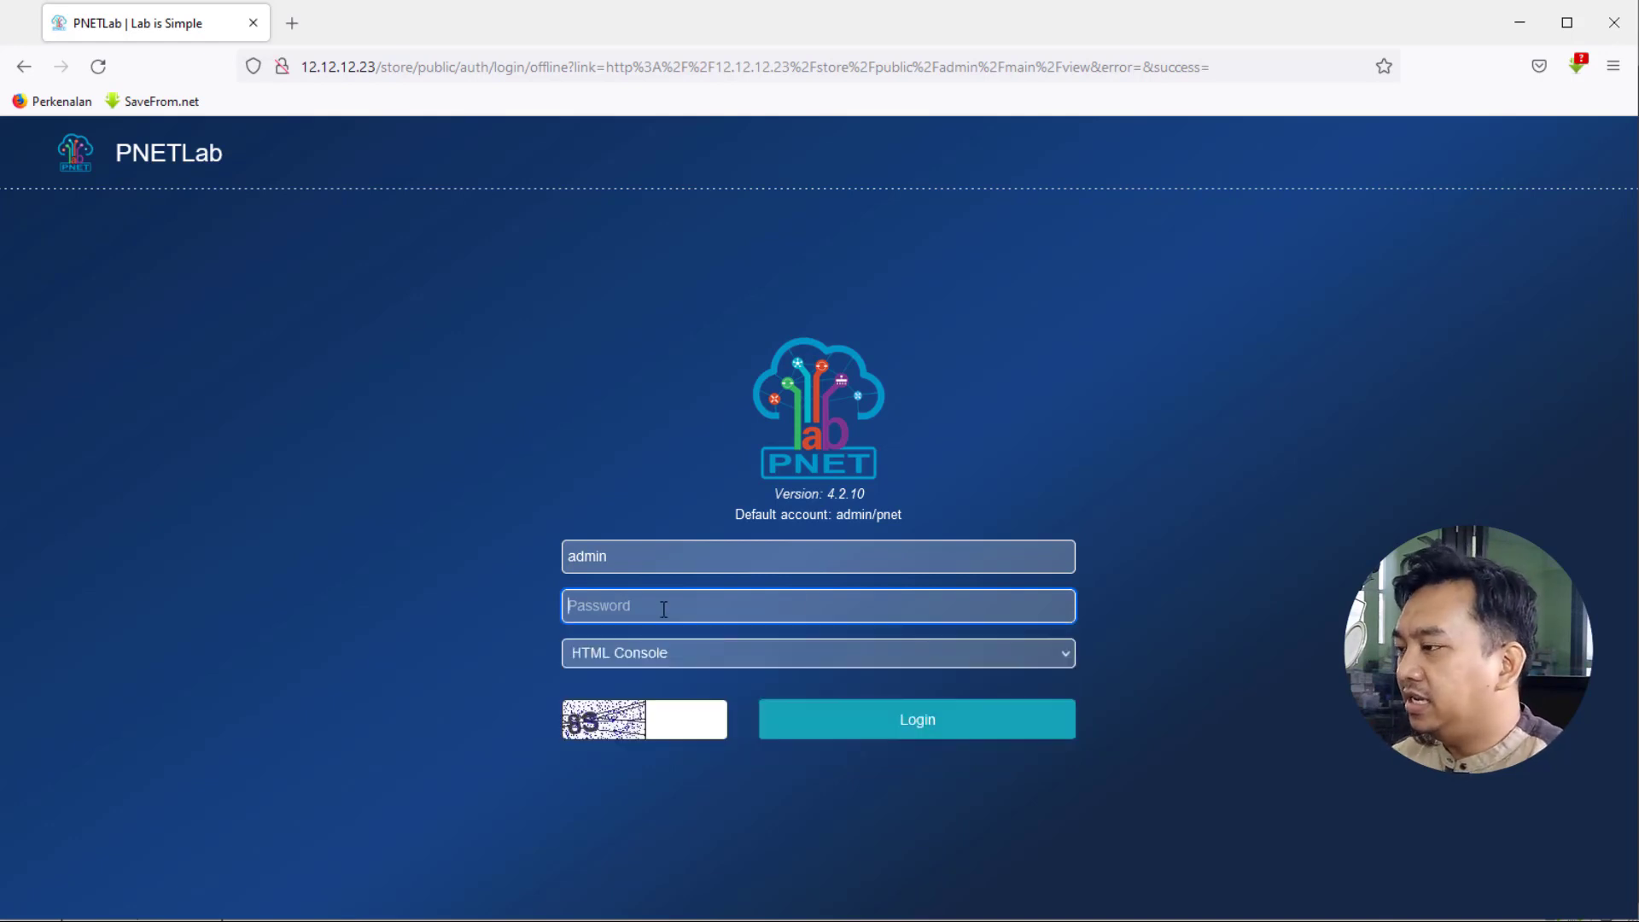
type("pne")
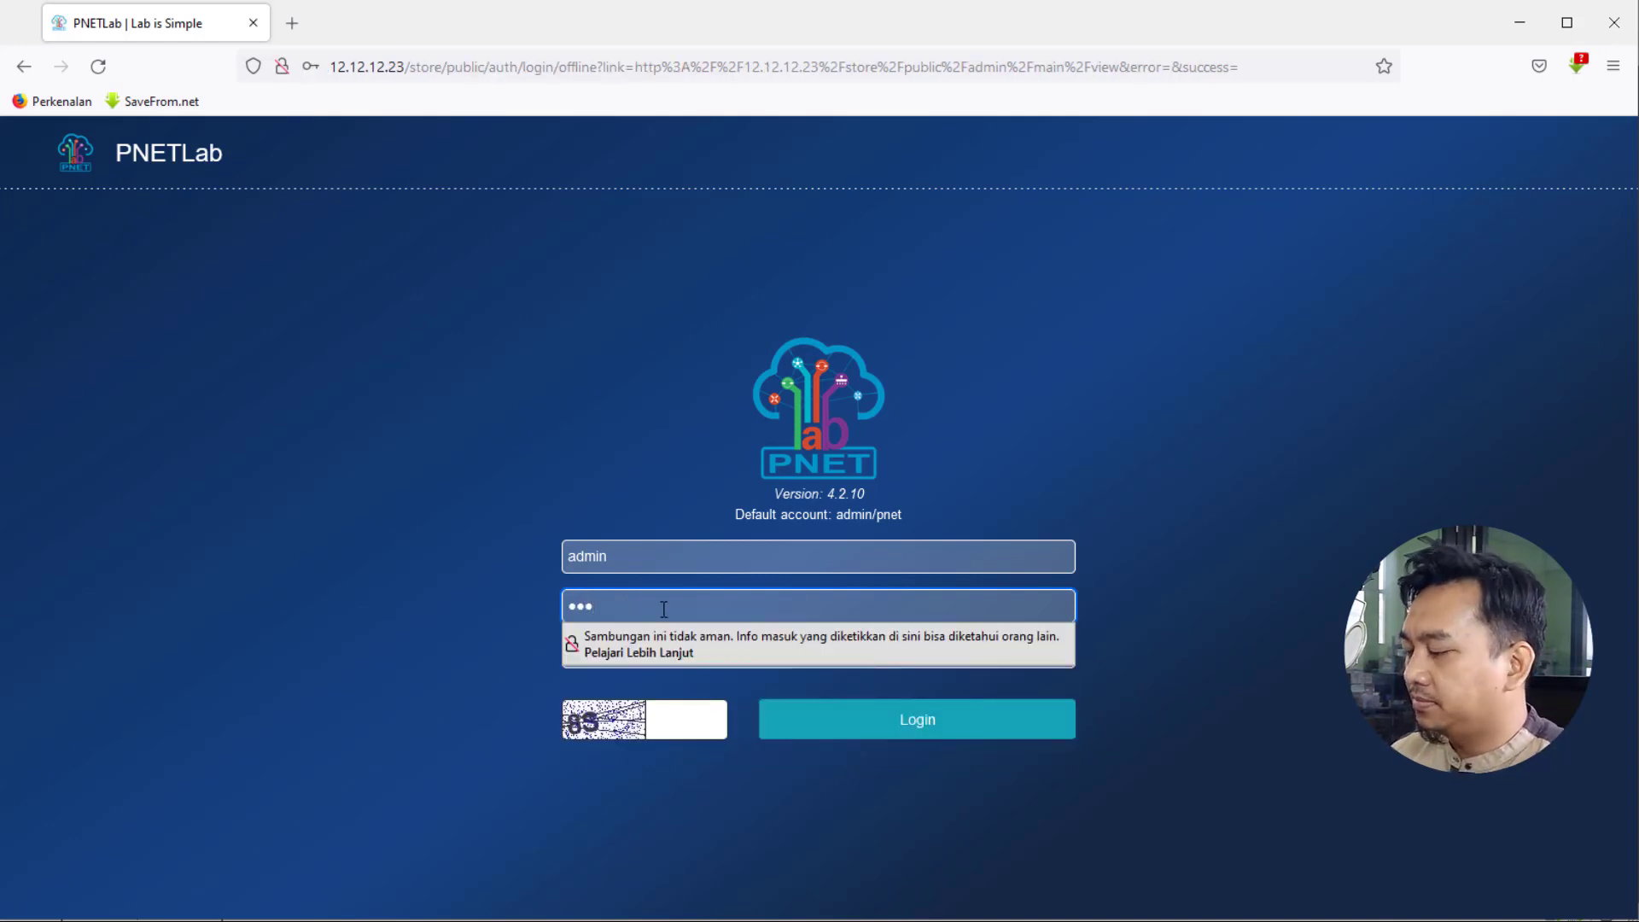
type("t")
left_click(515, 655)
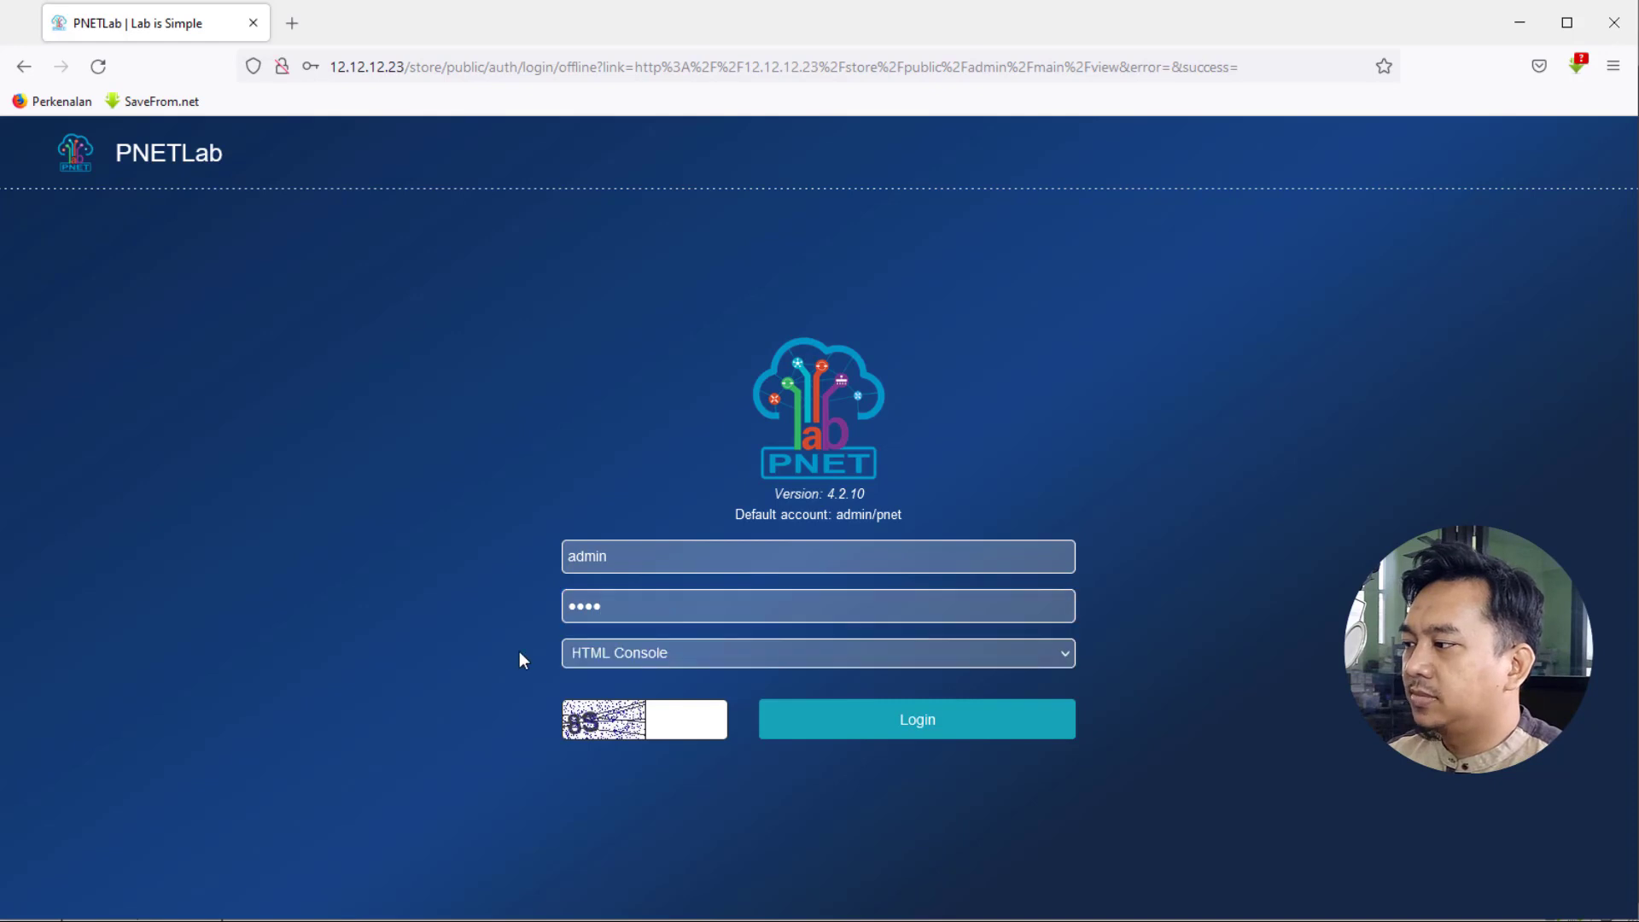
- Keep HTML Console as the console type, answer the captcha, and log in
left_click(600, 659)
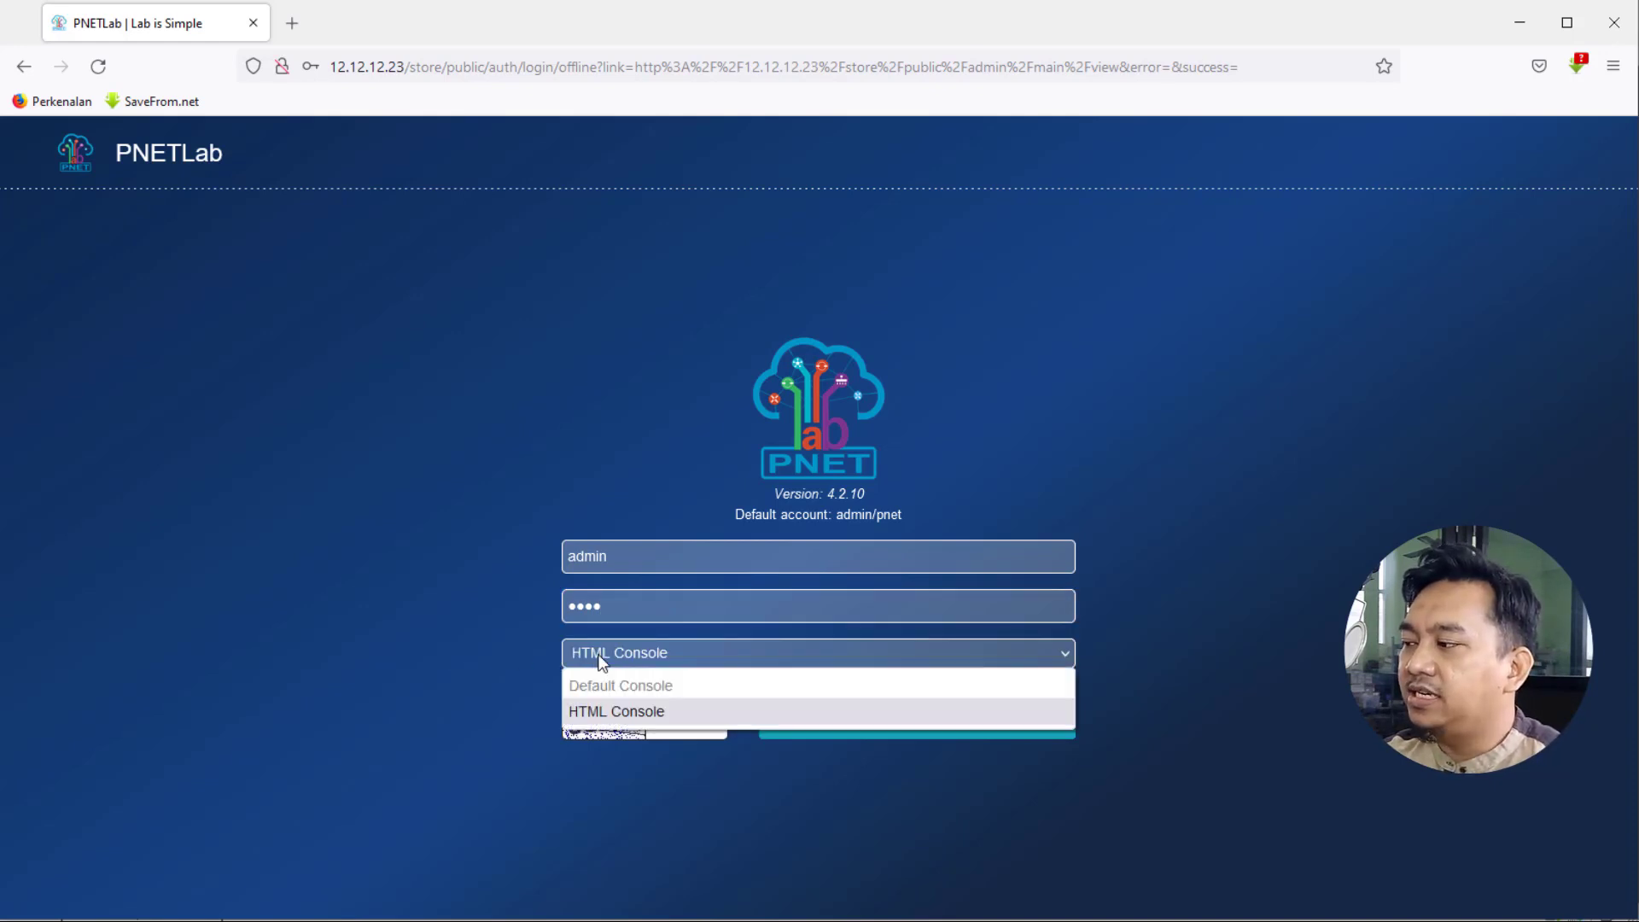
left_click(591, 716)
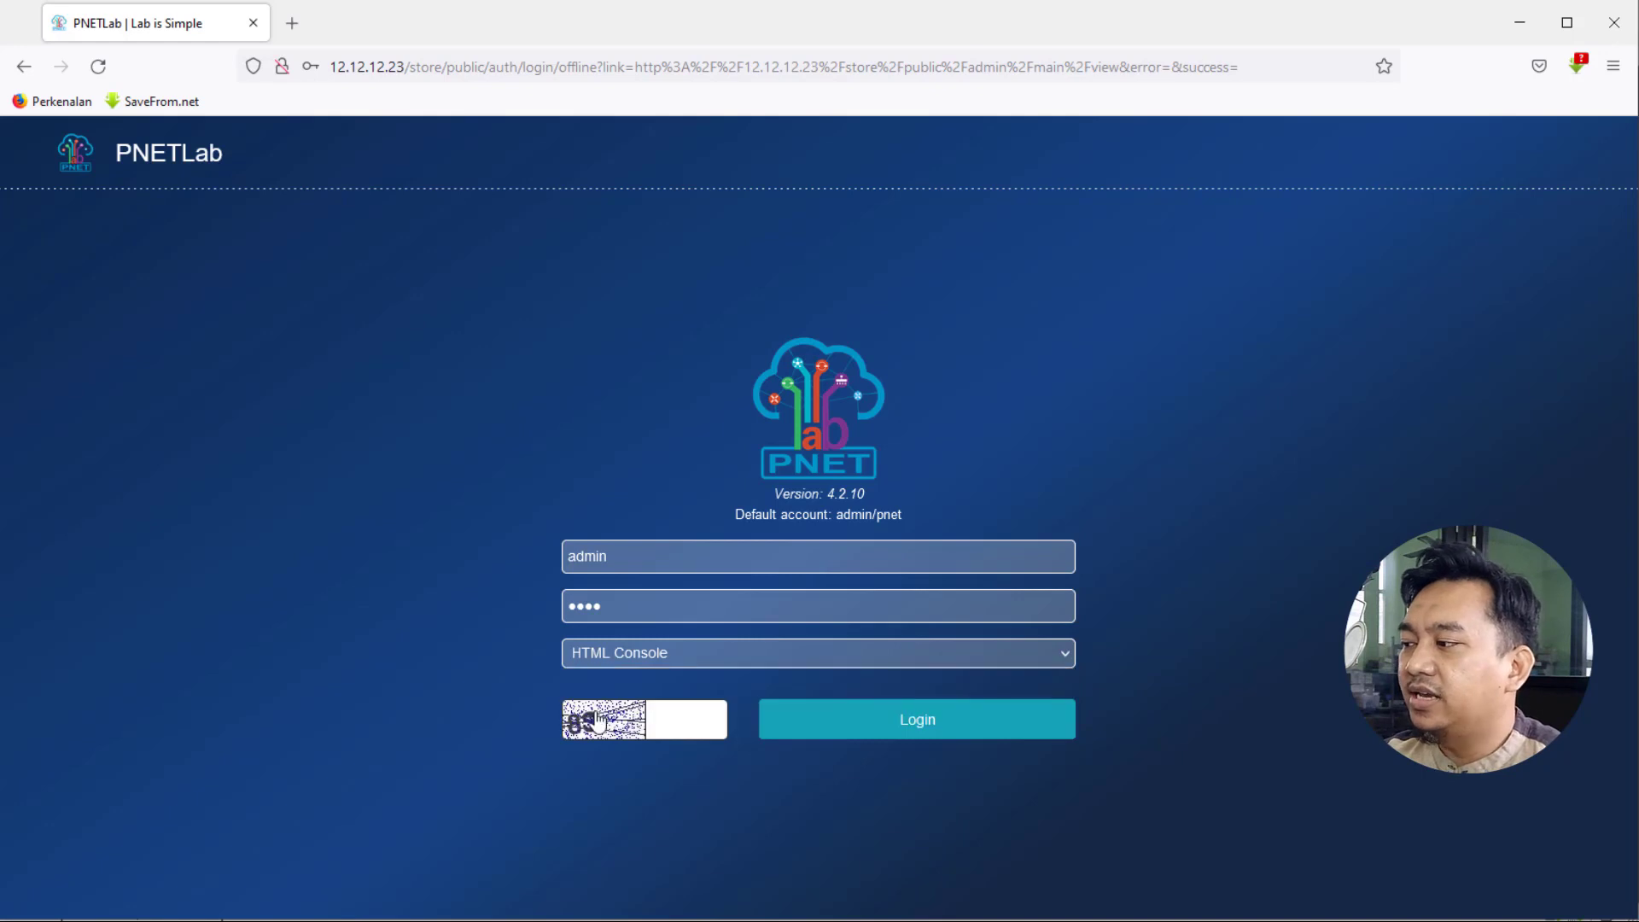
left_click(666, 724)
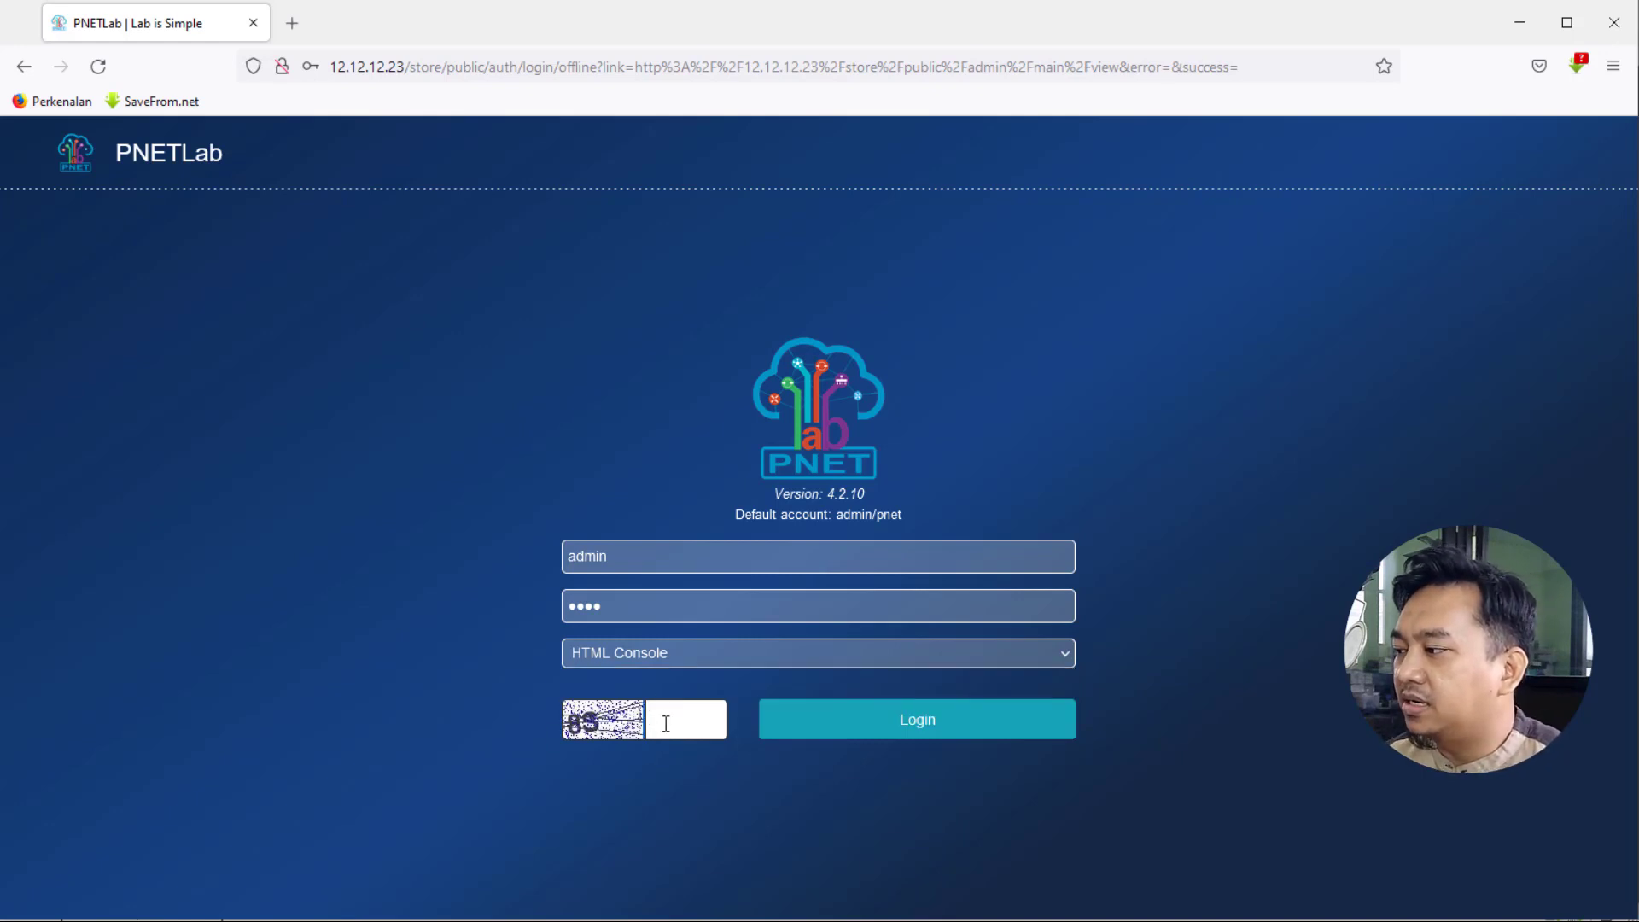
type("8")
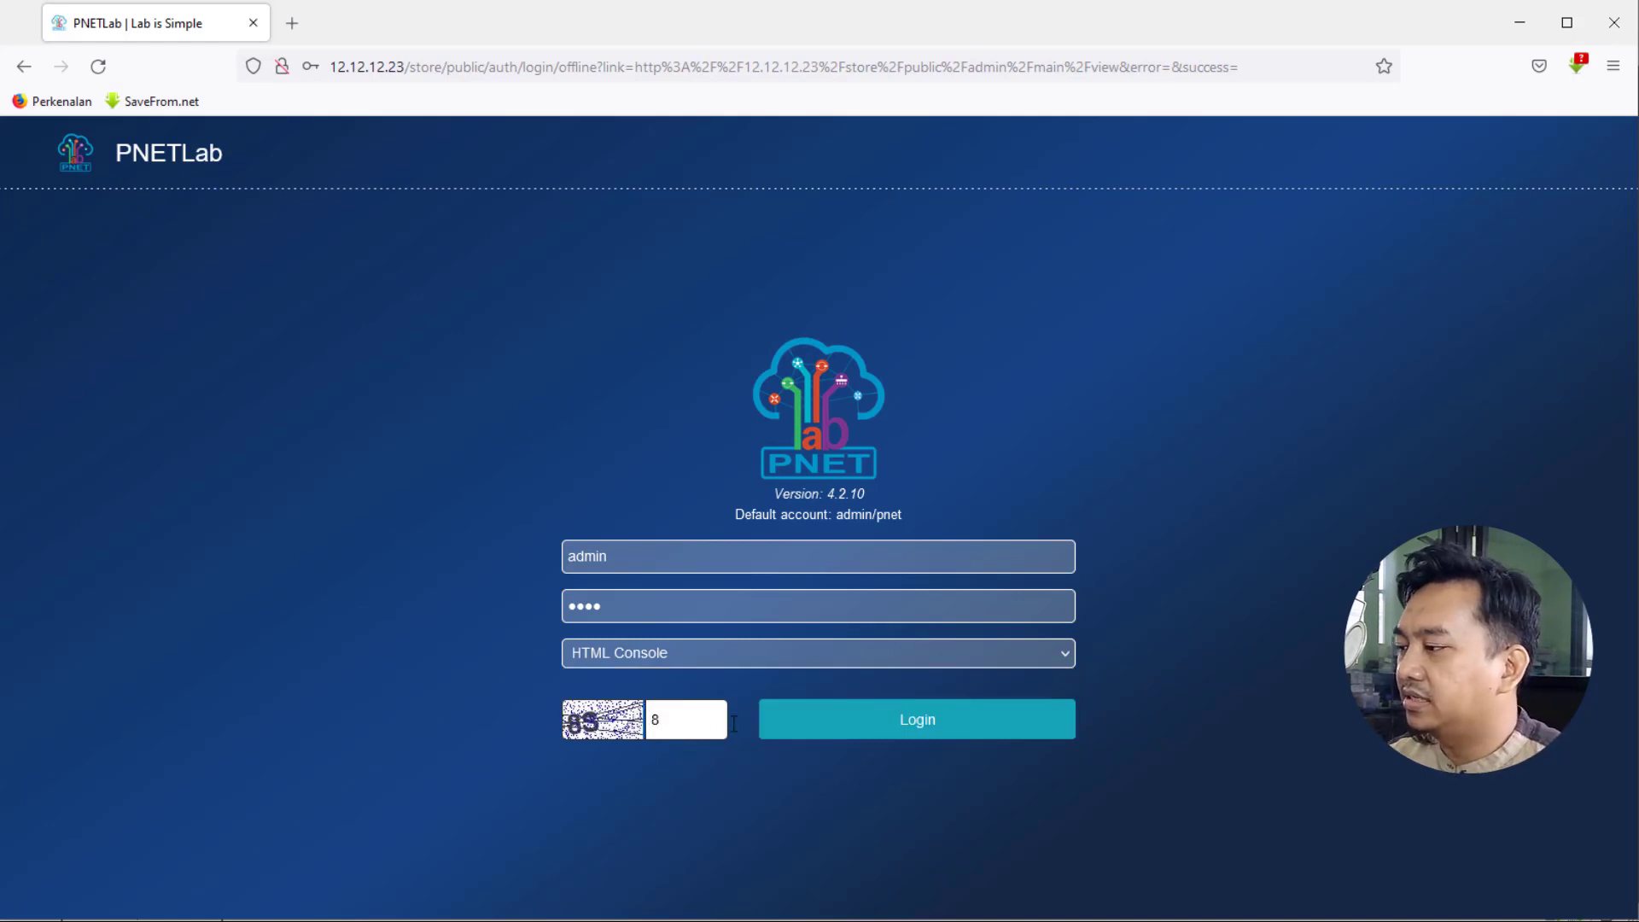
type("s")
key("BackSpace")
type("S")
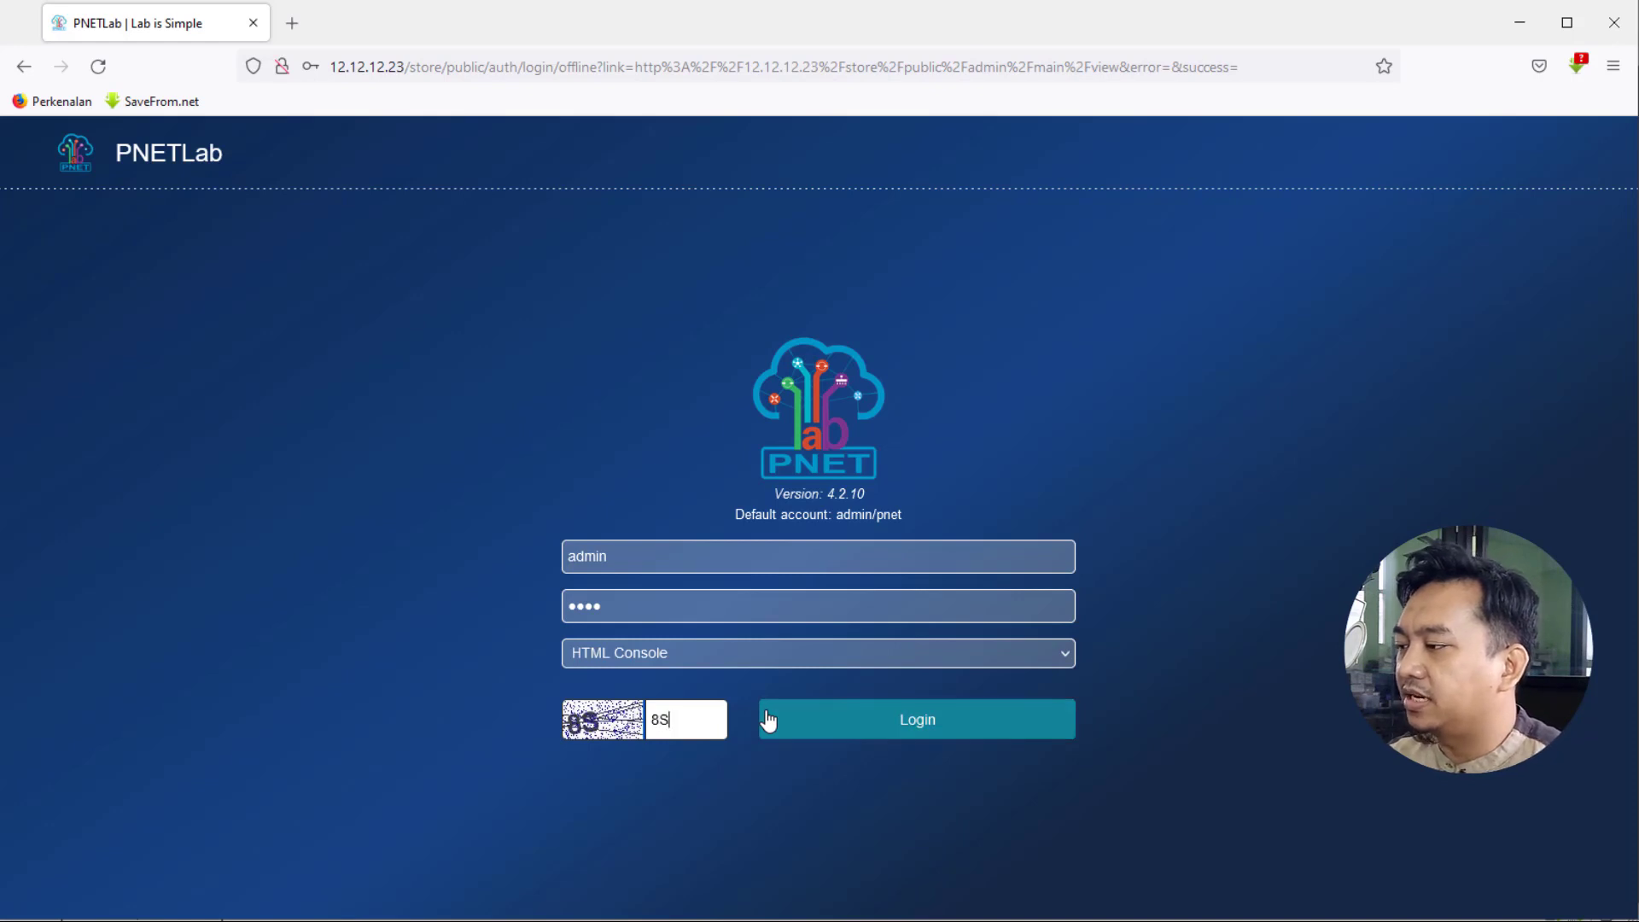
left_click(891, 724)
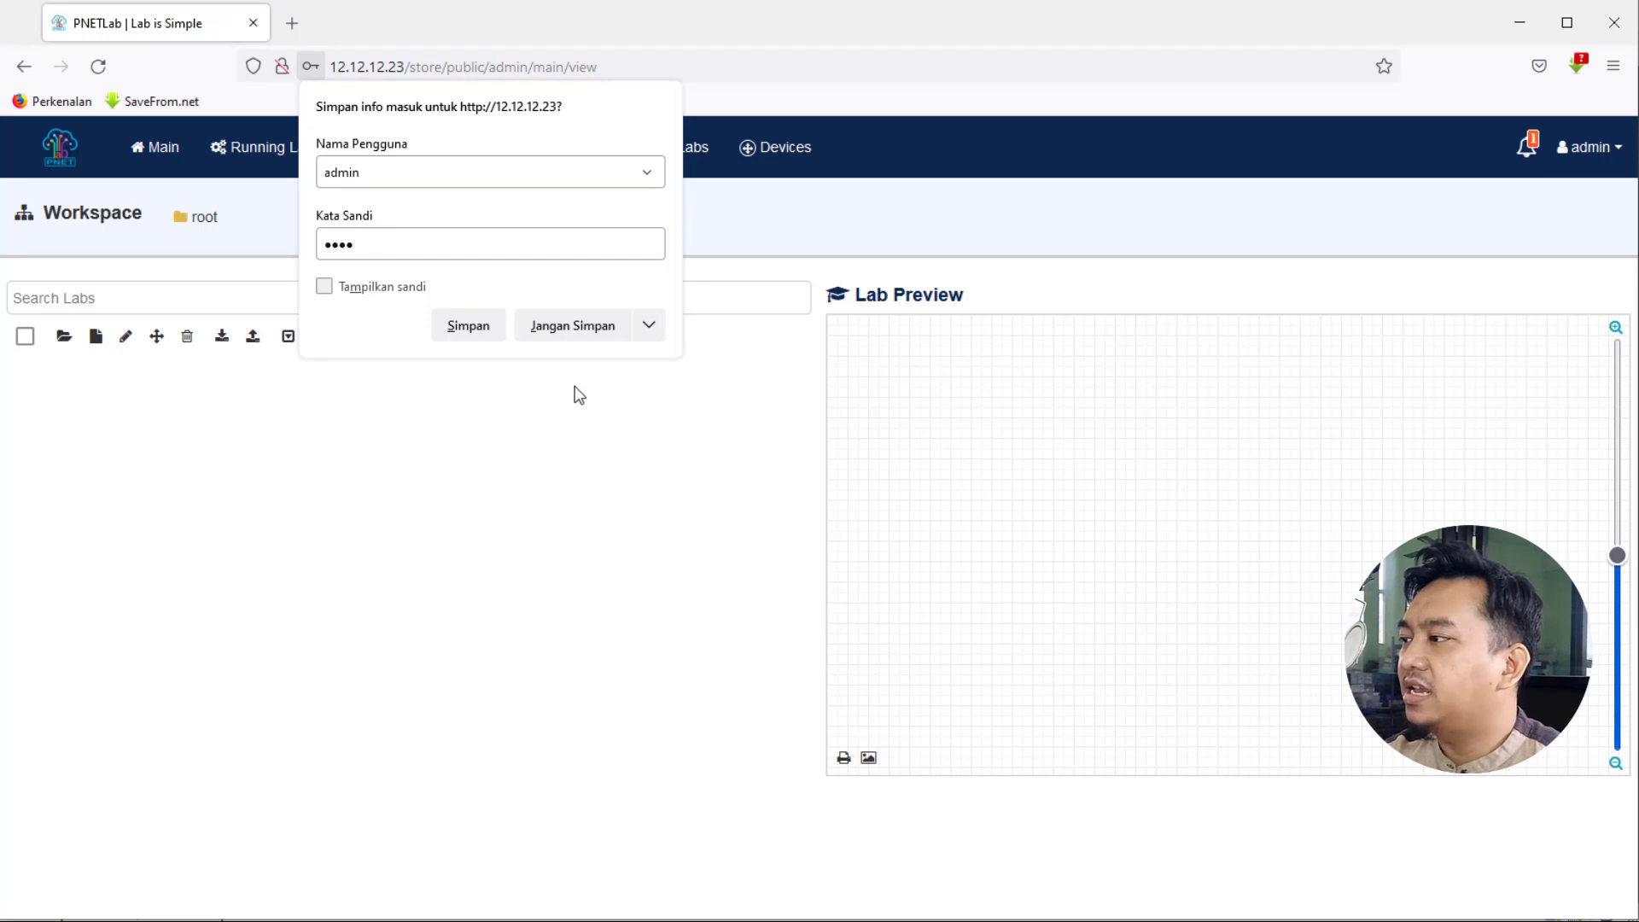
- Decline Firefox's save-login prompt and open the Add new Lab form
left_click(575, 331)
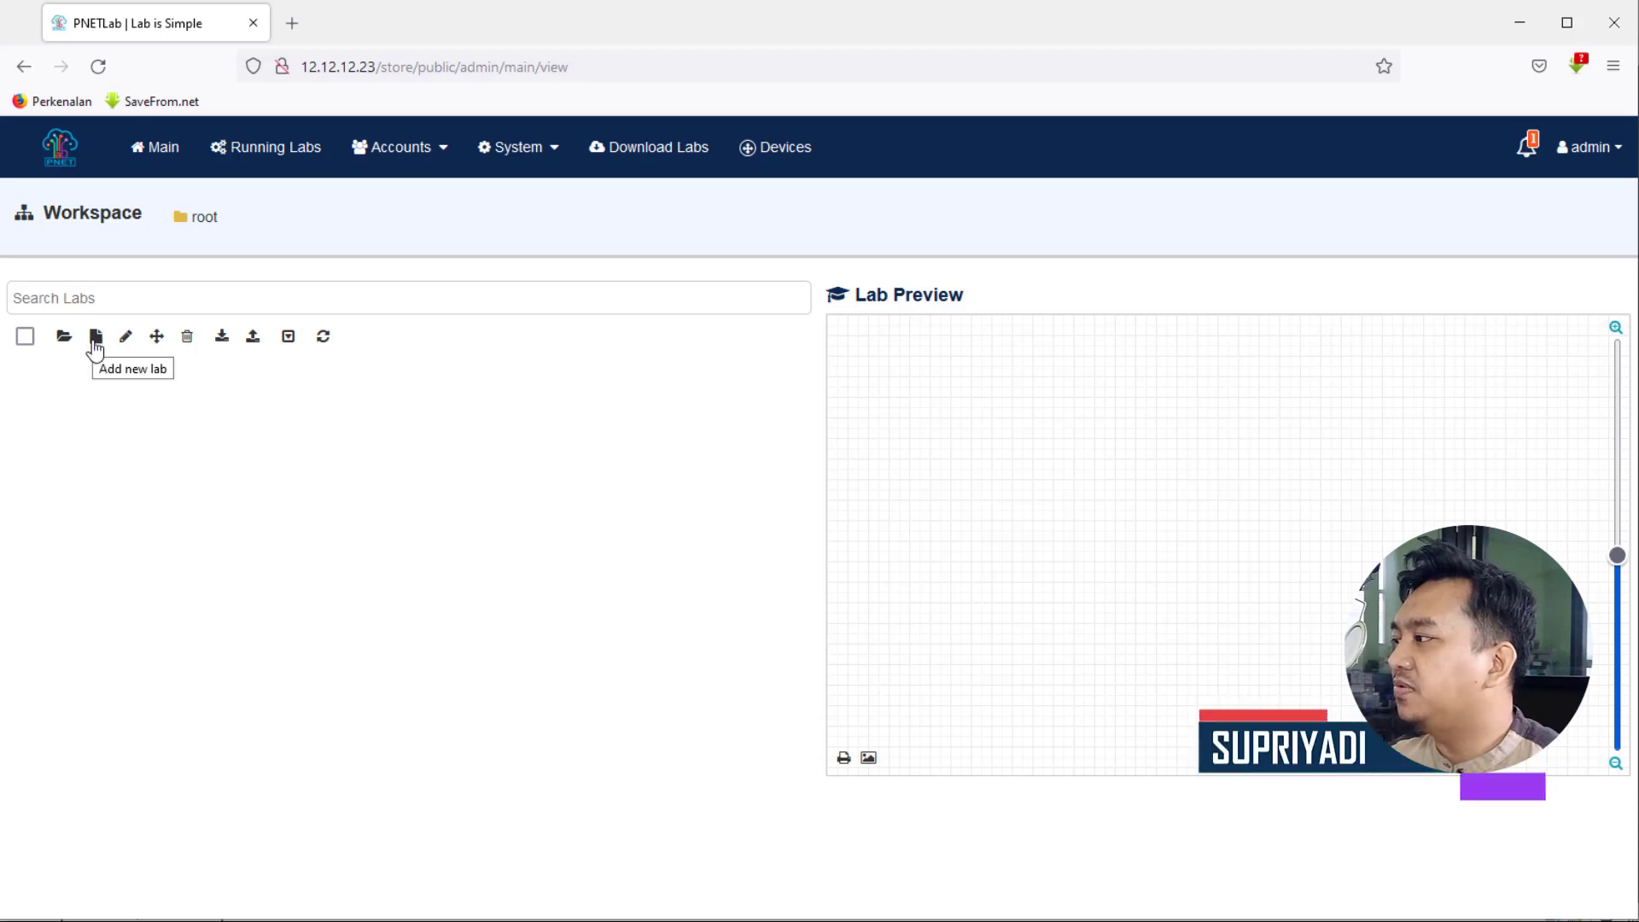
left_click(95, 346)
left_click(450, 256)
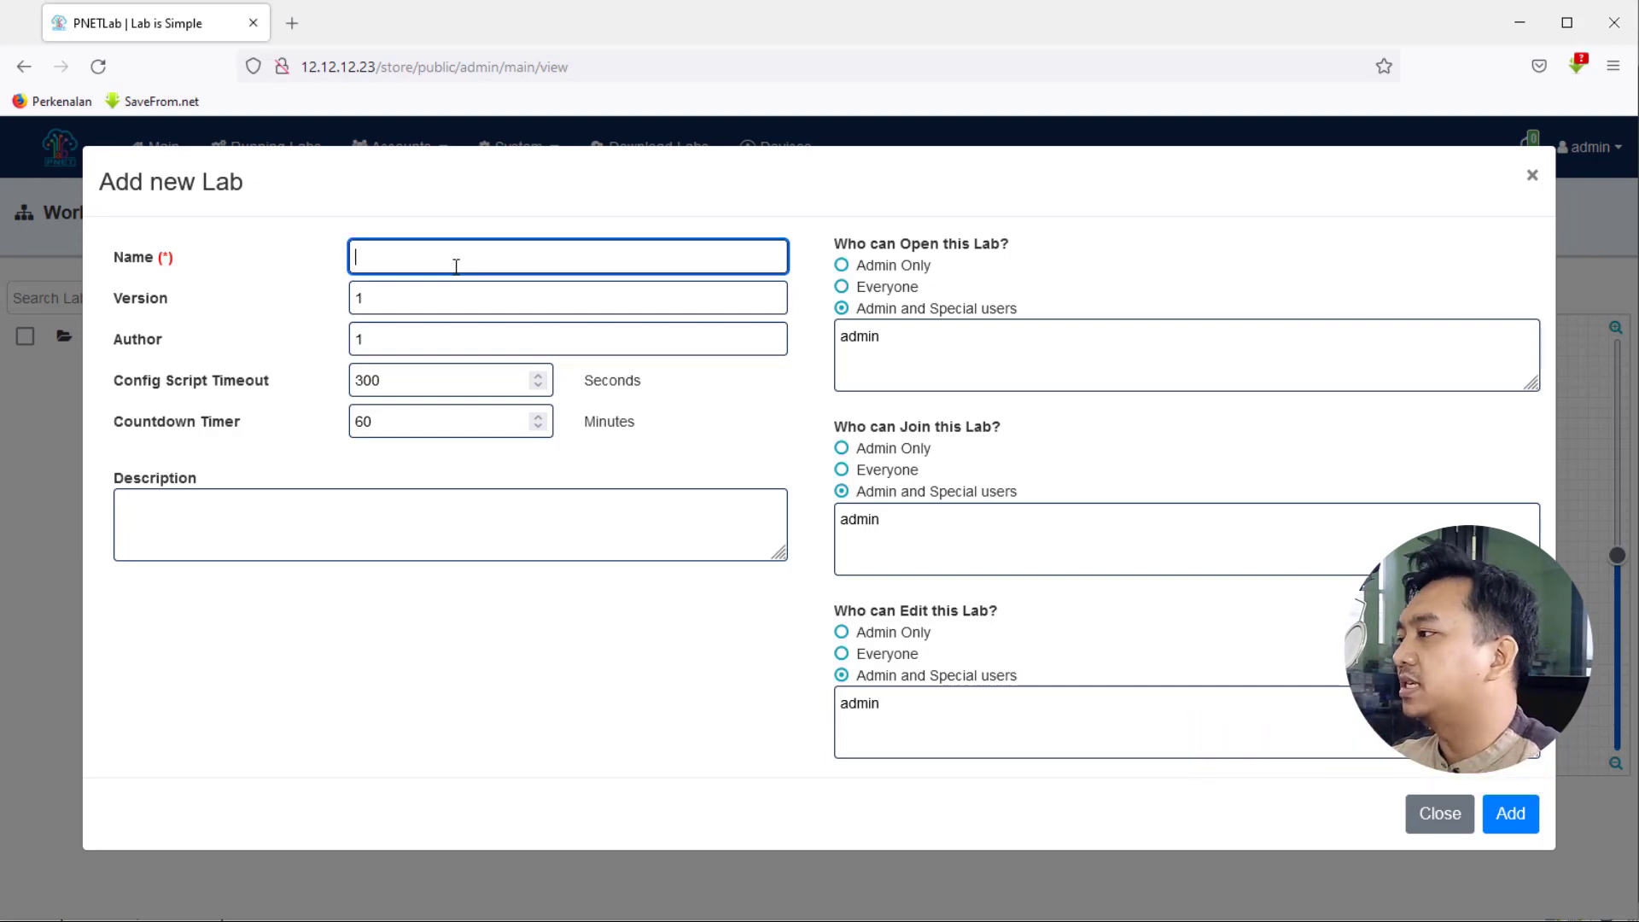
- Name the new lab LAB_Ujicoba and create it
type("lab")
key("BackSpace")
key("BackSpace")
key("BackSpace")
type("L")
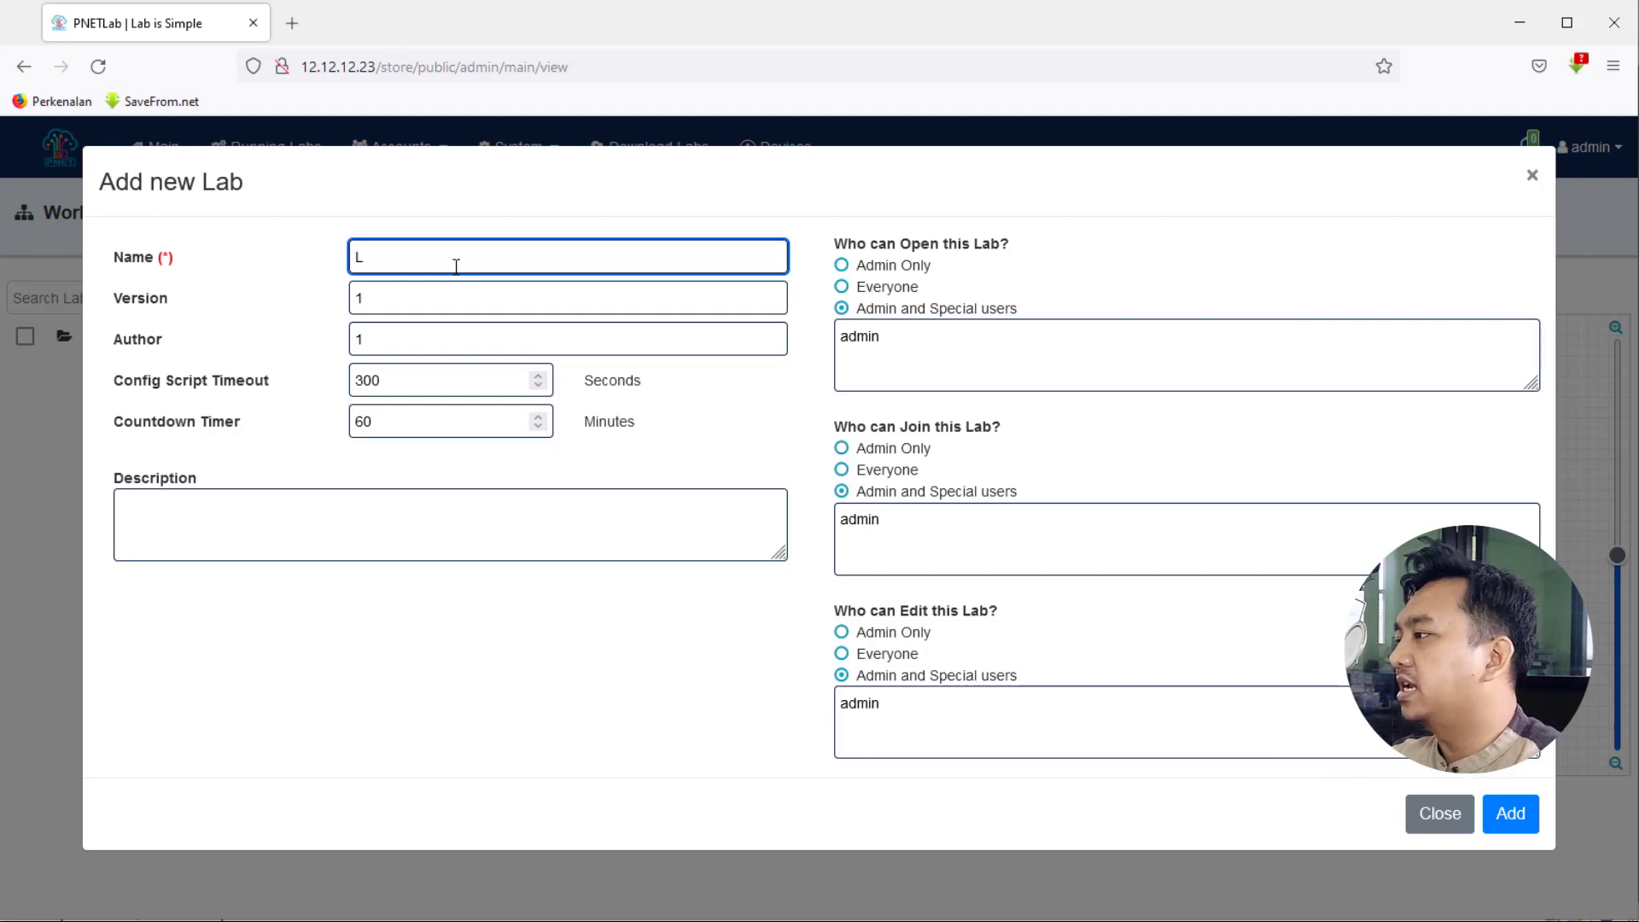
type("AB_")
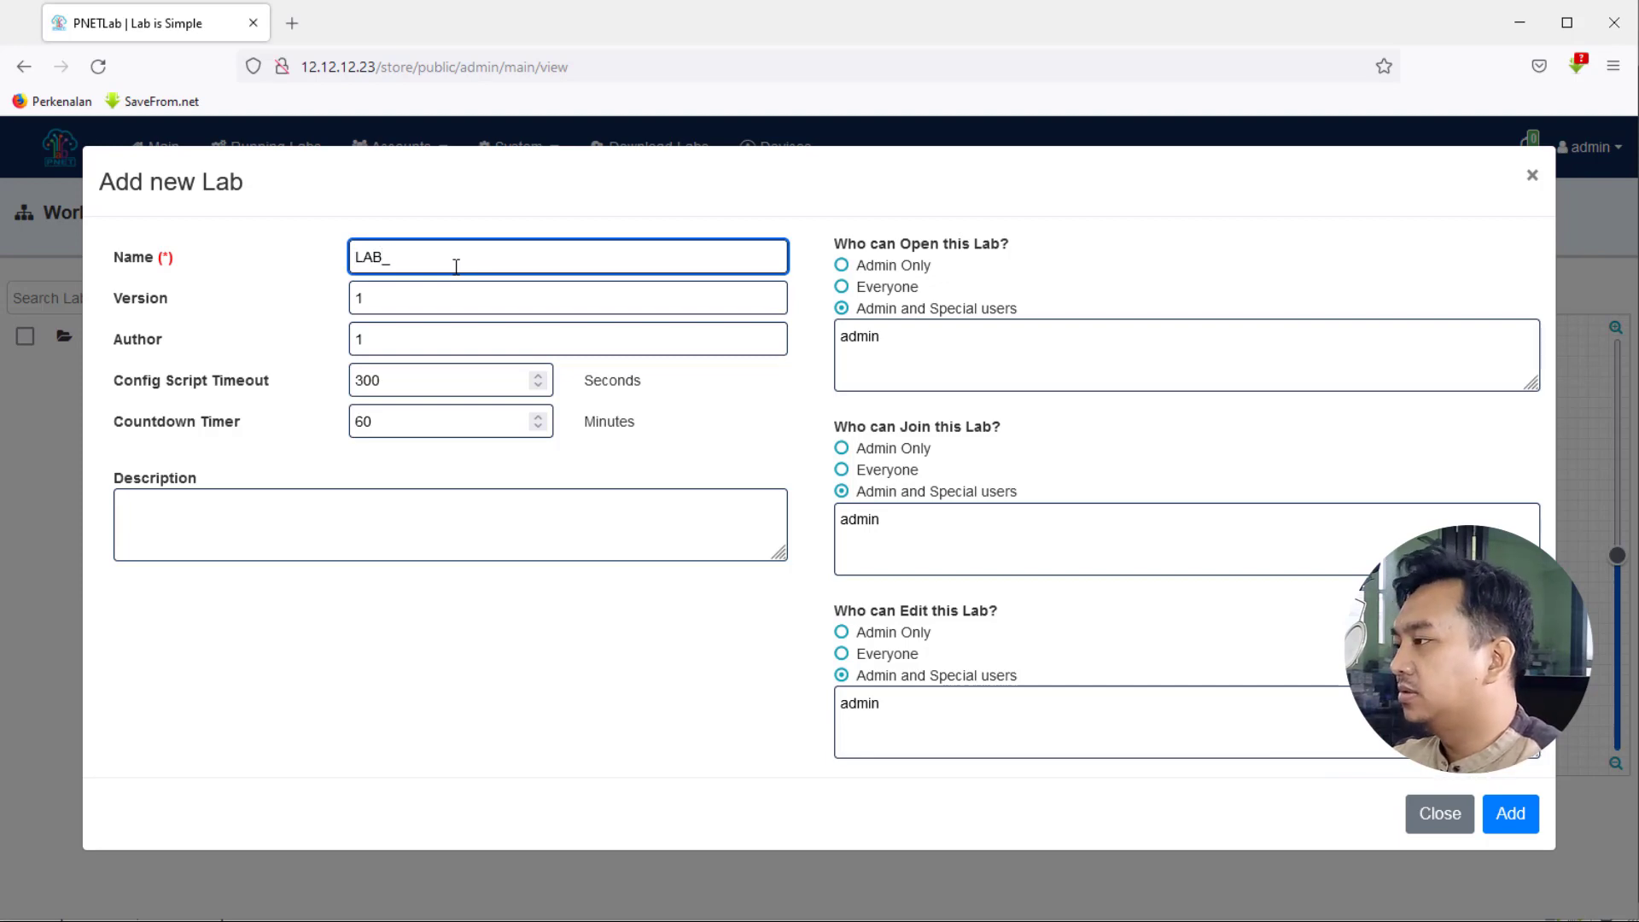
type("Ujicoba")
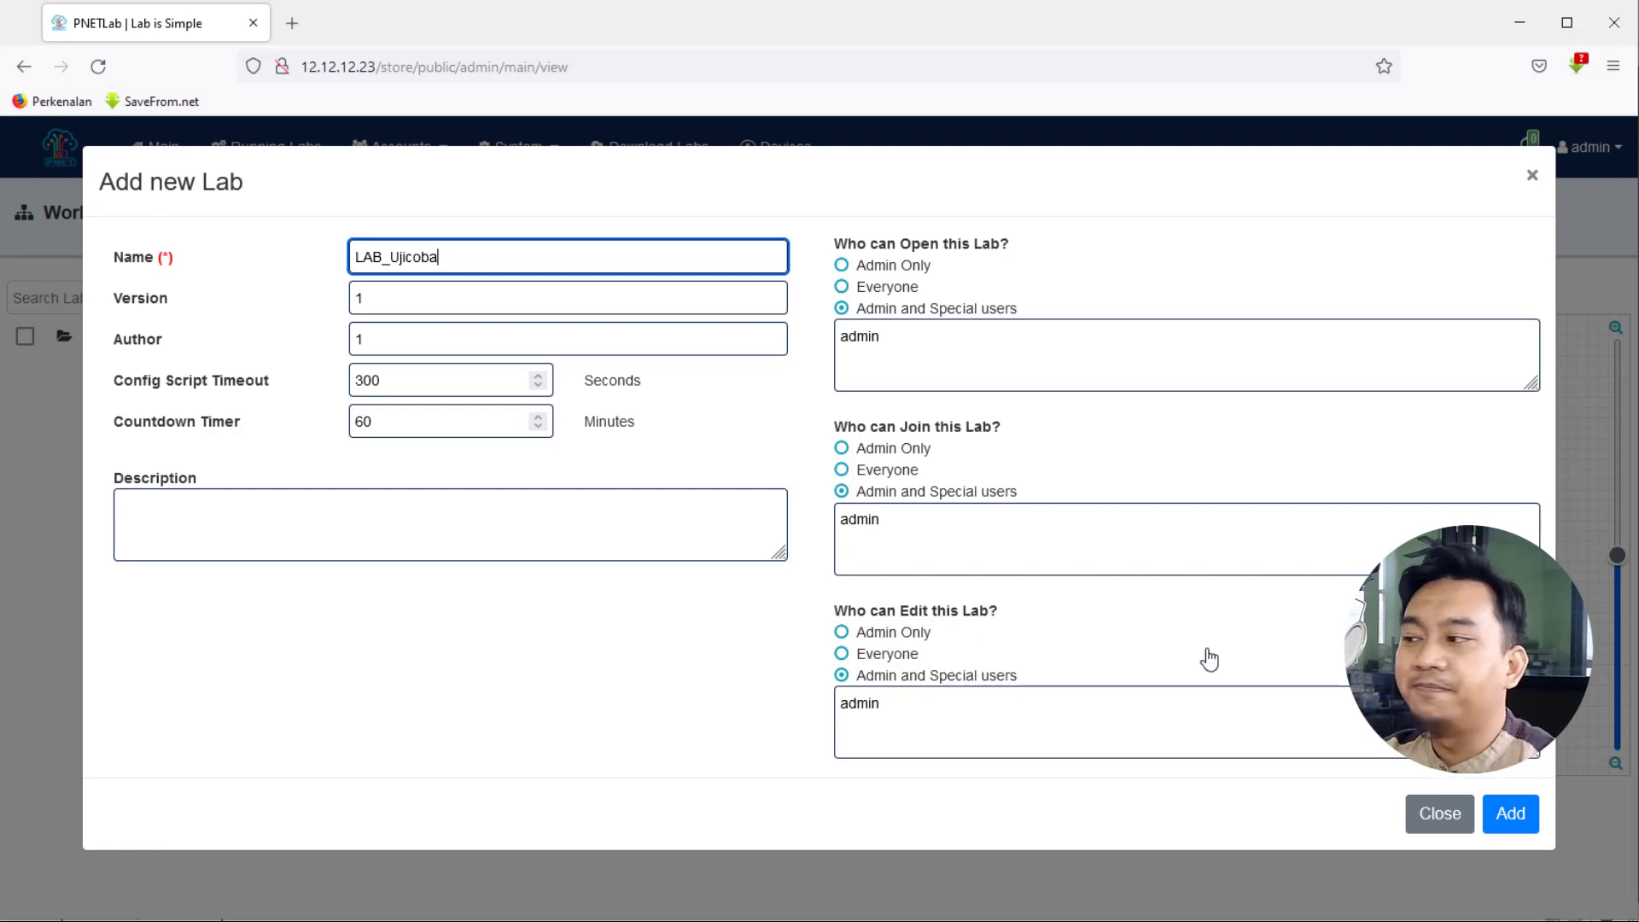
left_click(1508, 815)
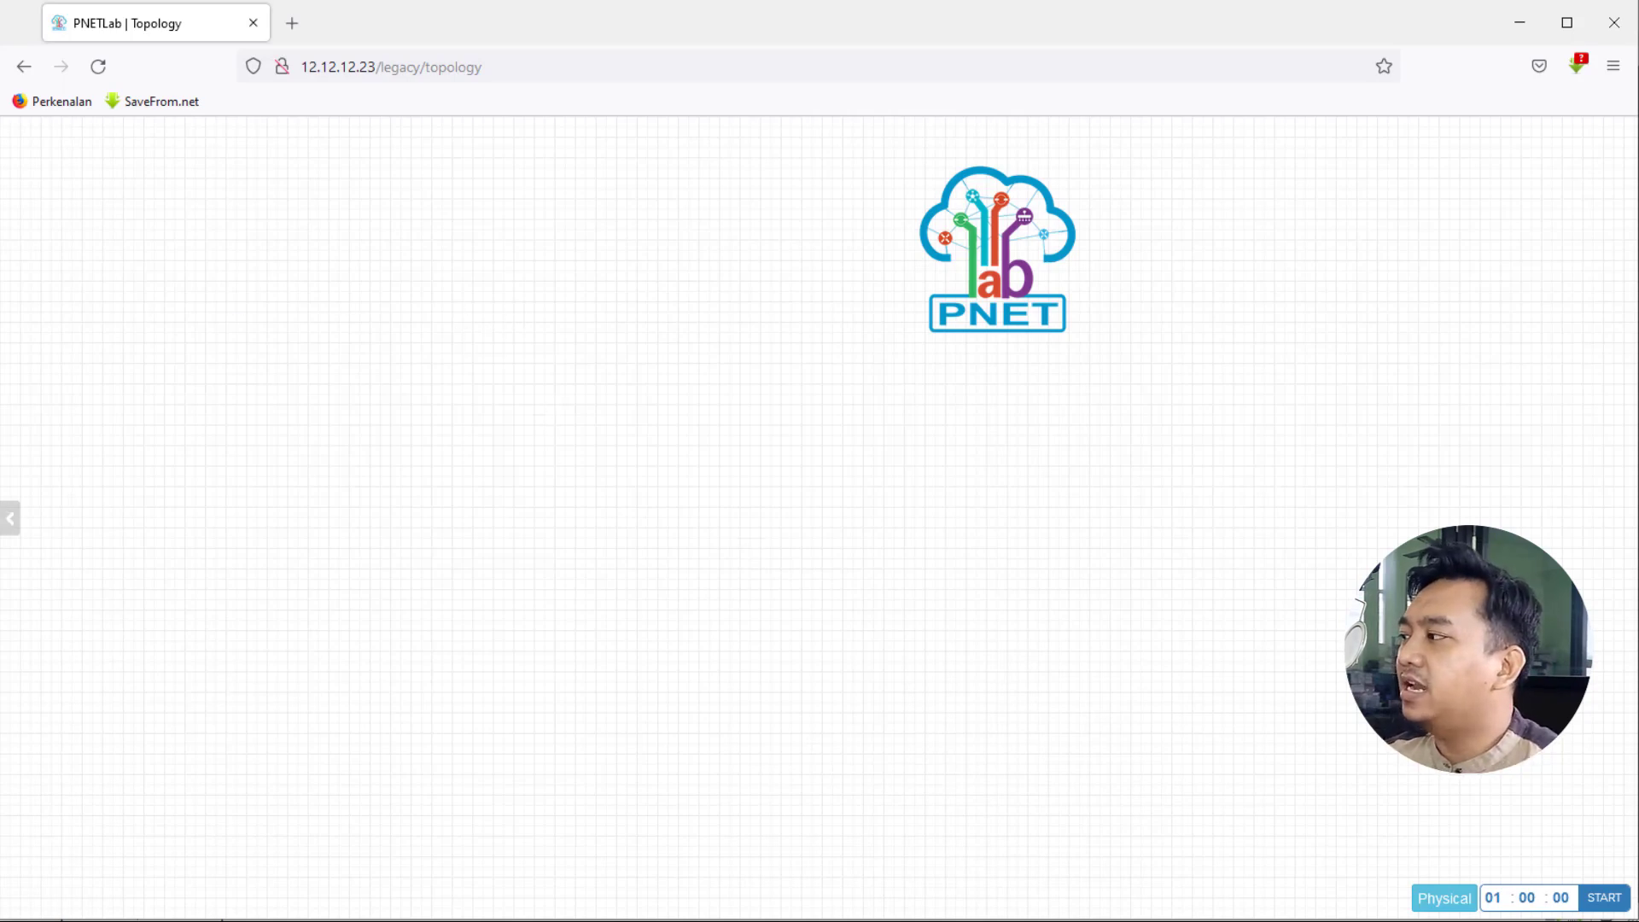
- Start adding a node from the MikroTik RouterOS template, adjusting the node count
right_click(587, 232)
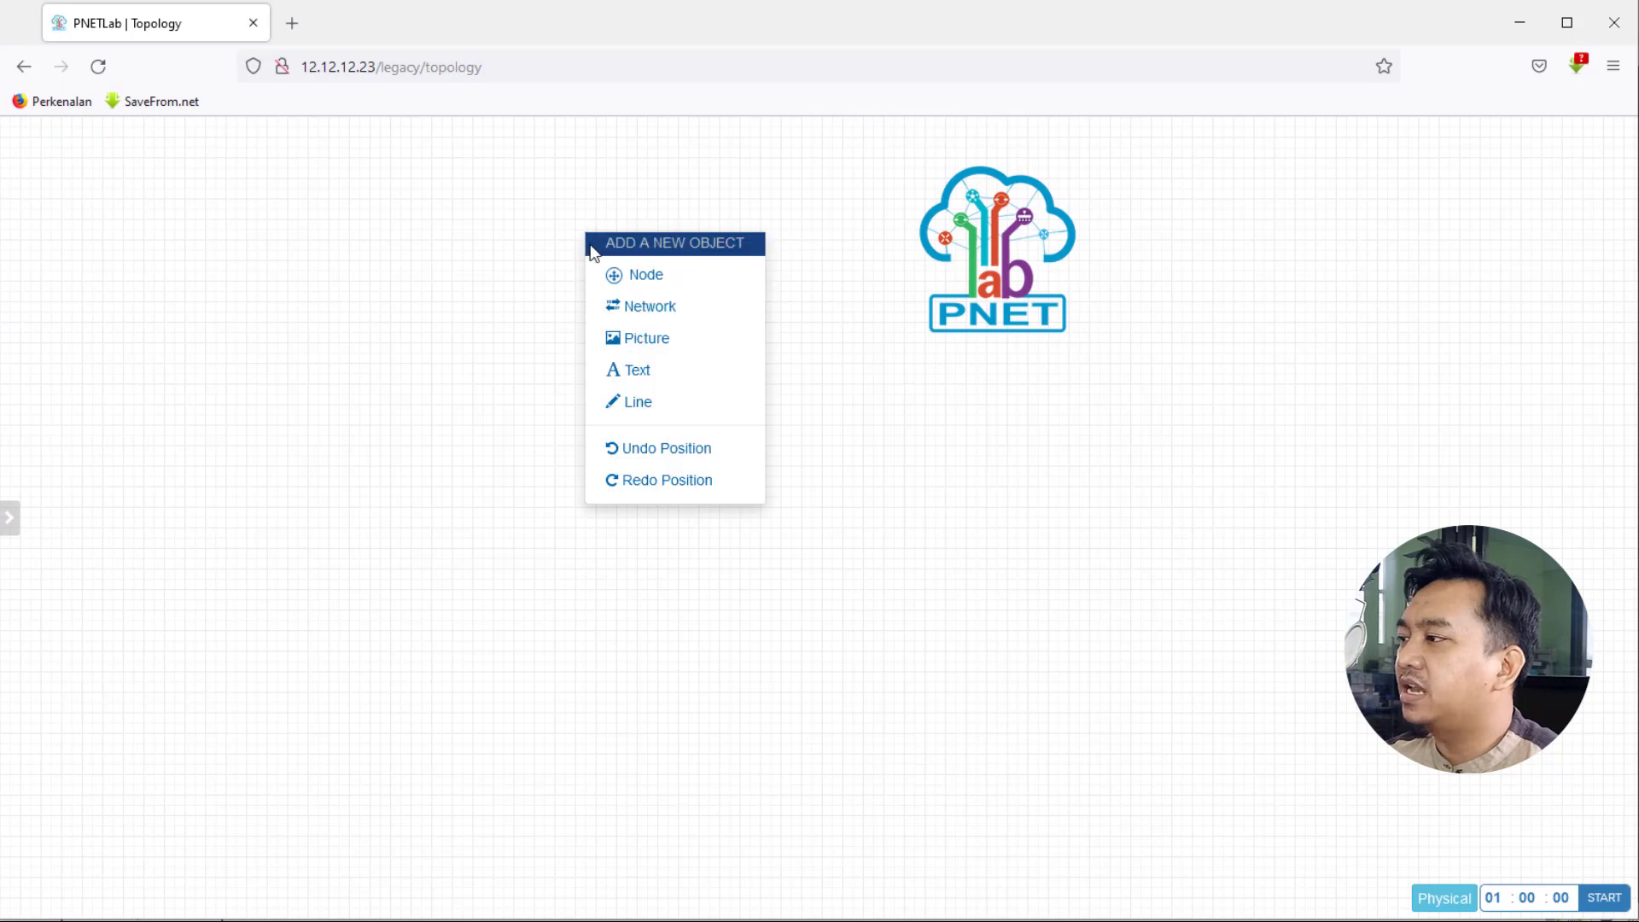
left_click(634, 276)
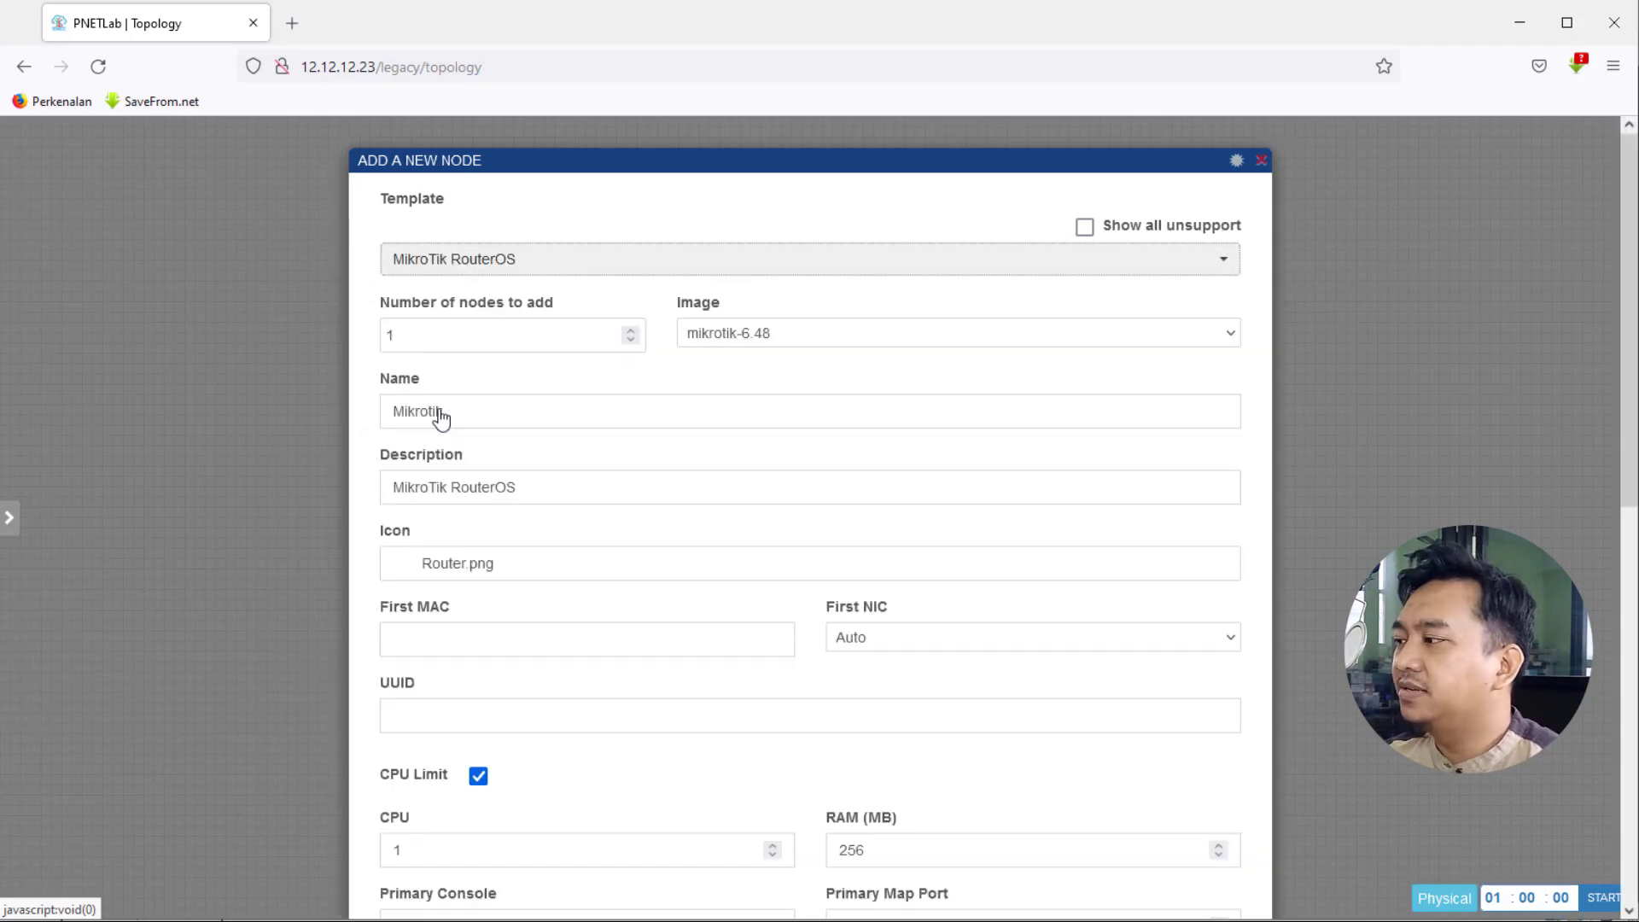
left_click(448, 411)
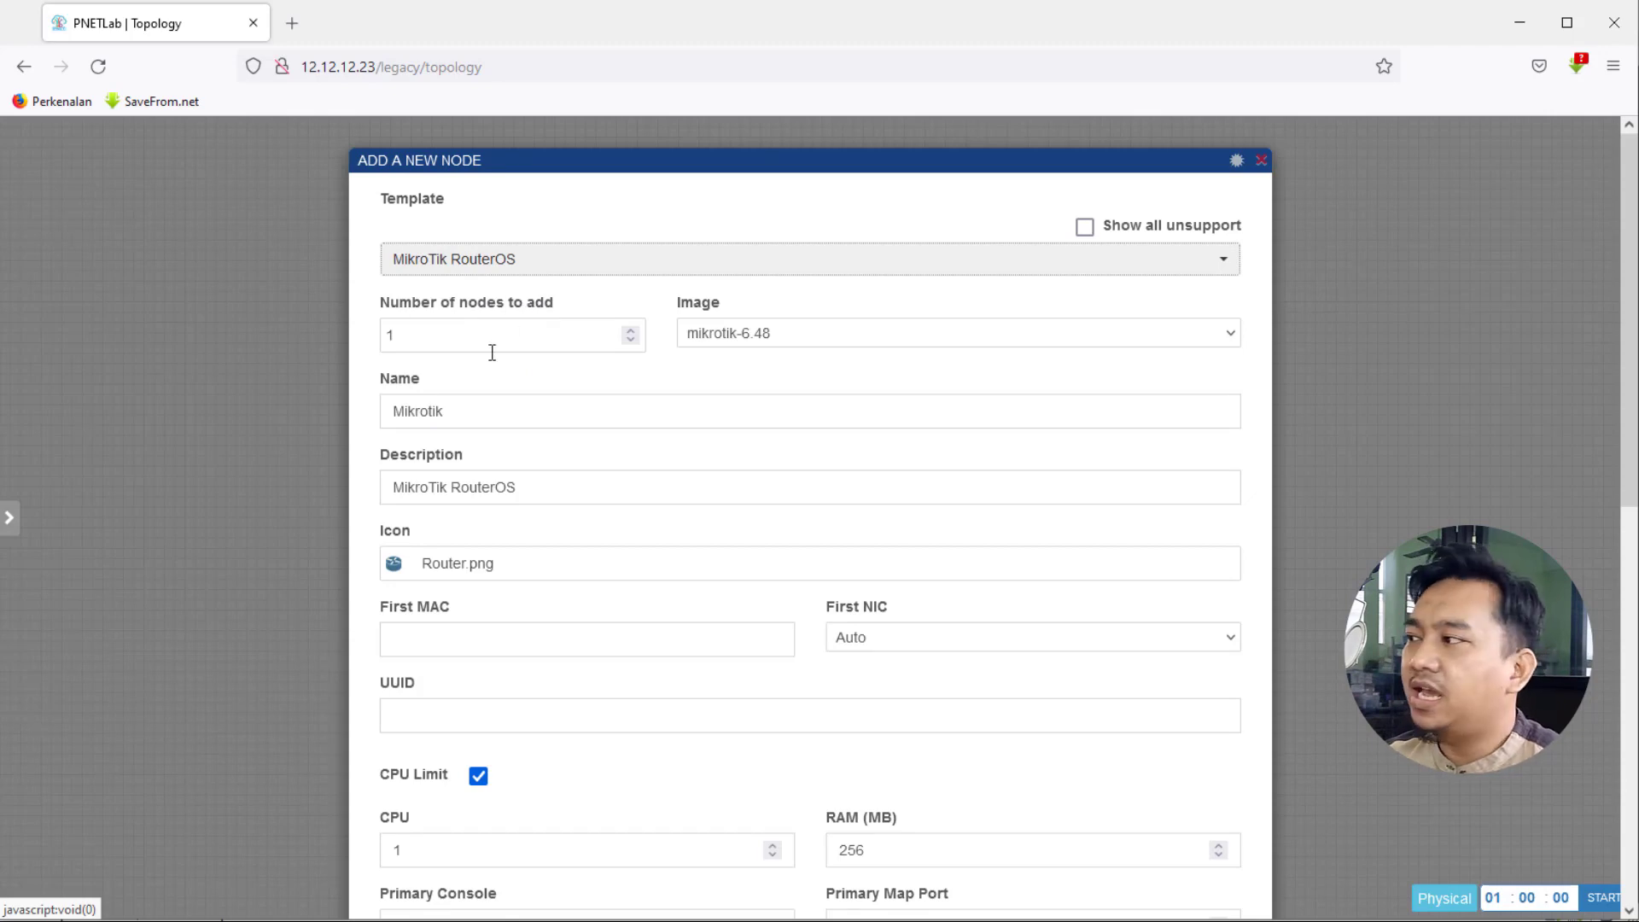
double_click(409, 333)
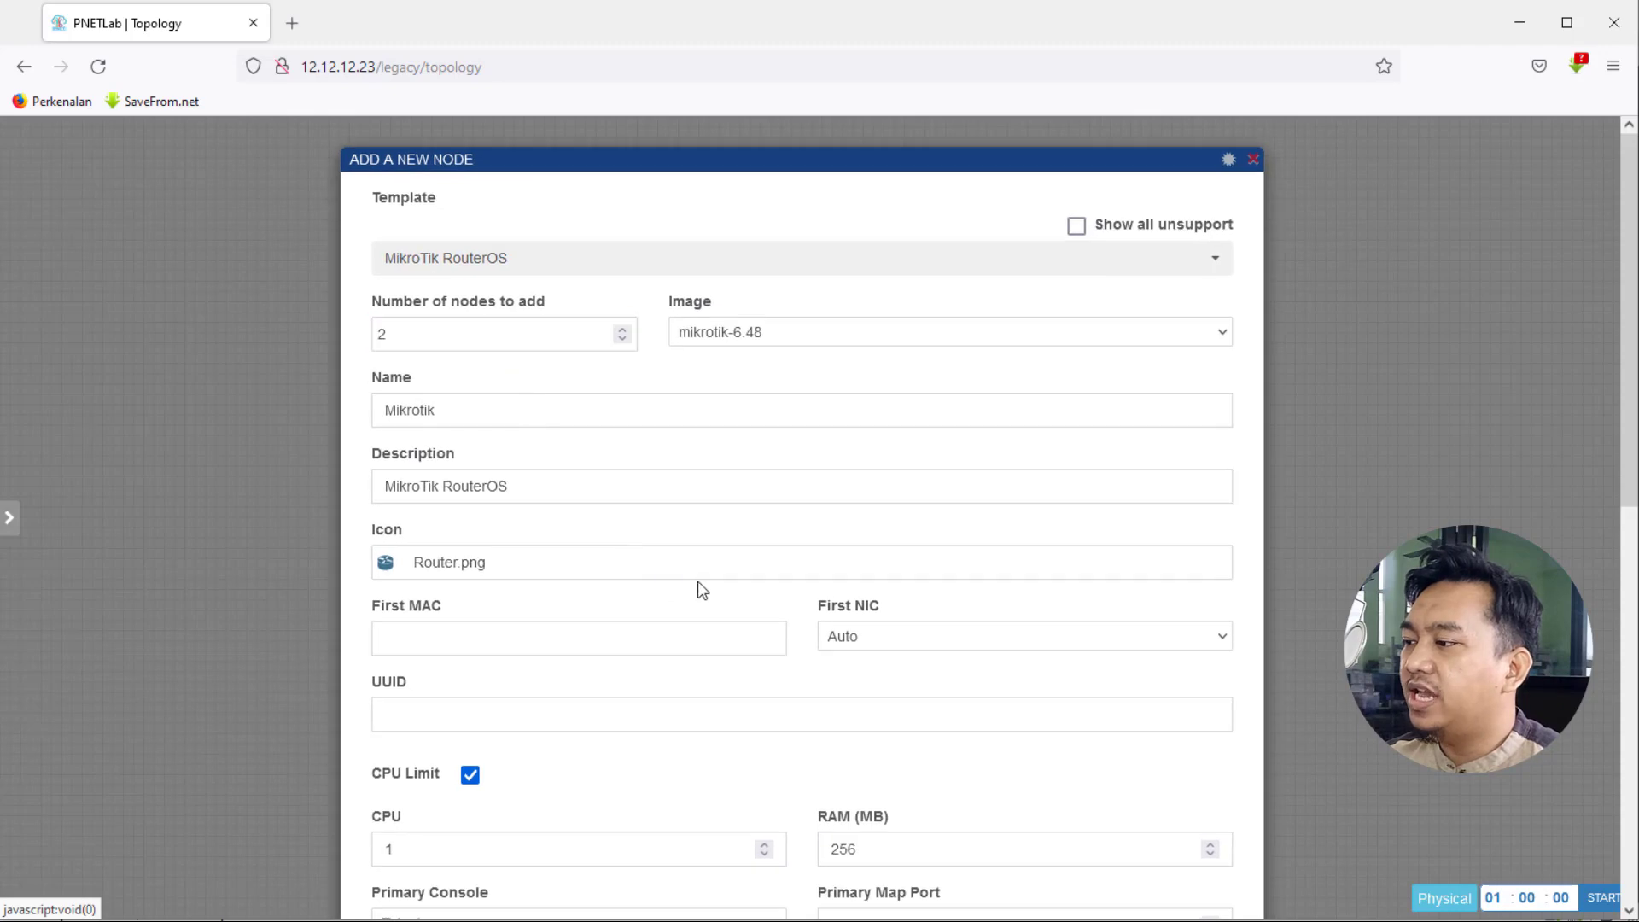
scroll(700, 587, "down", 2)
scroll(840, 625, "down", 1)
- Set the routers' RAM to 64 MB
left_click(869, 551)
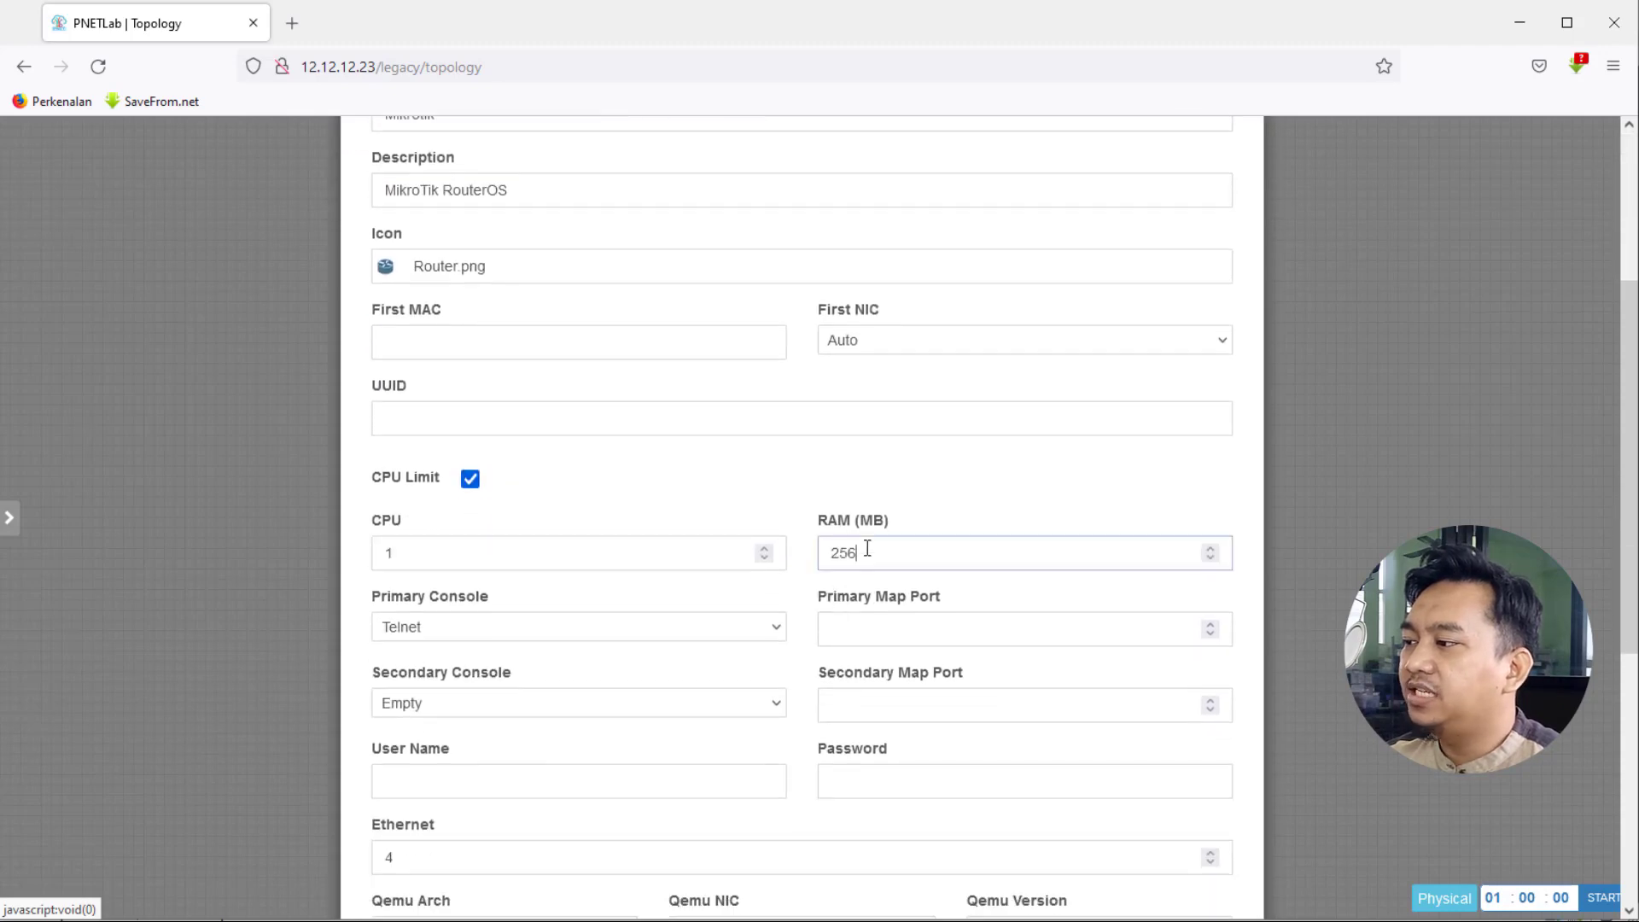
scroll(878, 552, "down", 1)
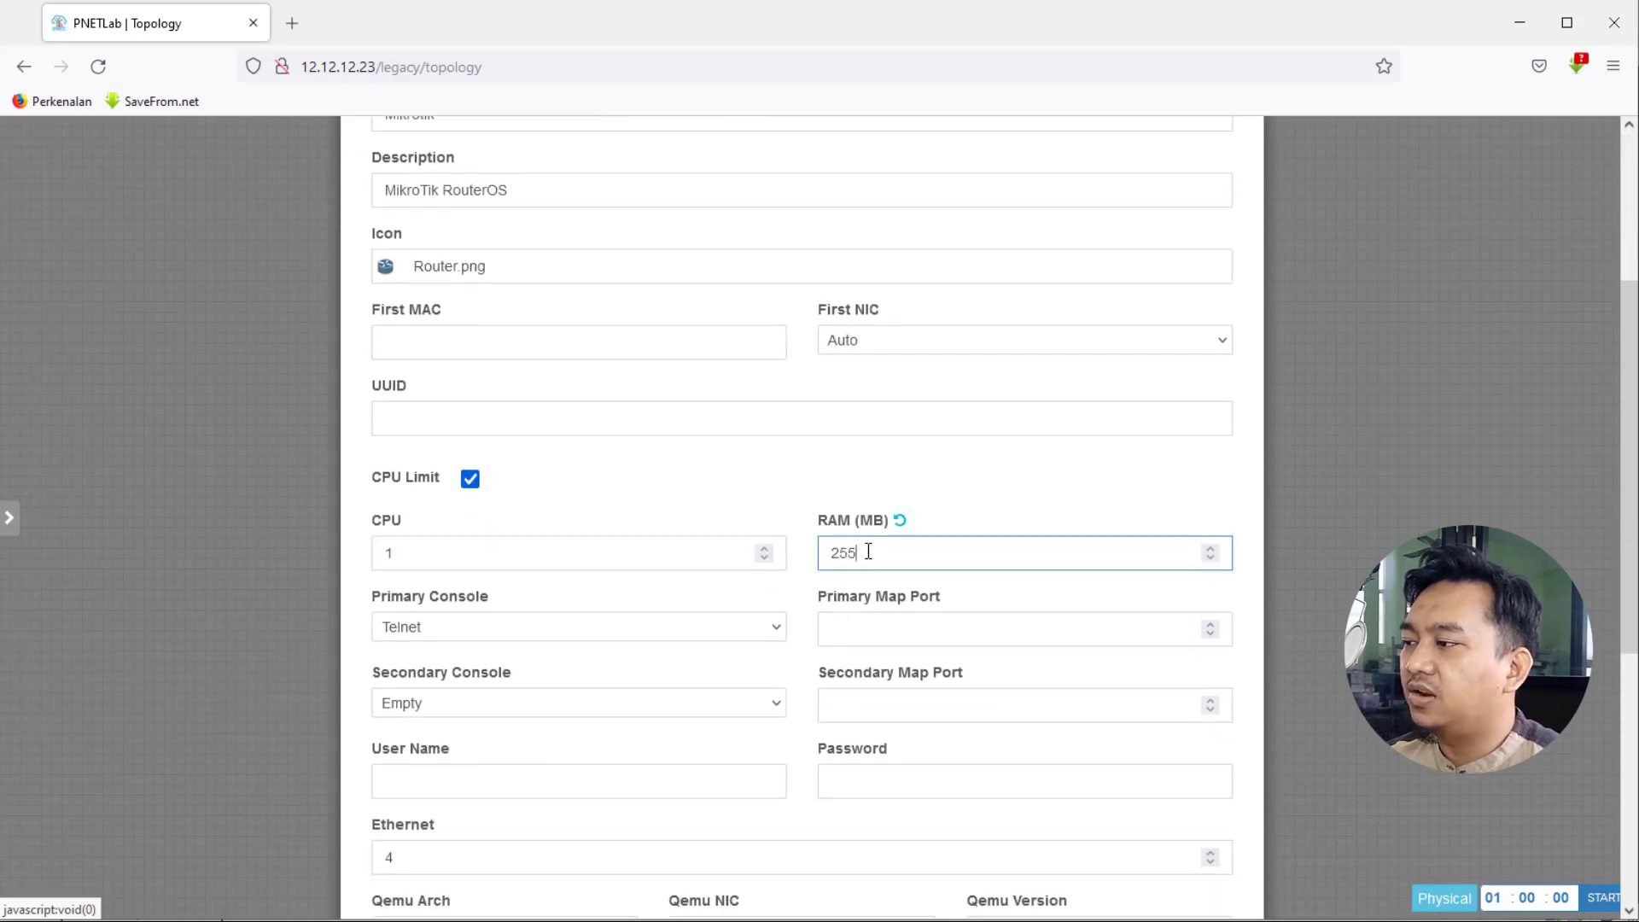
double_click(862, 556)
type("256")
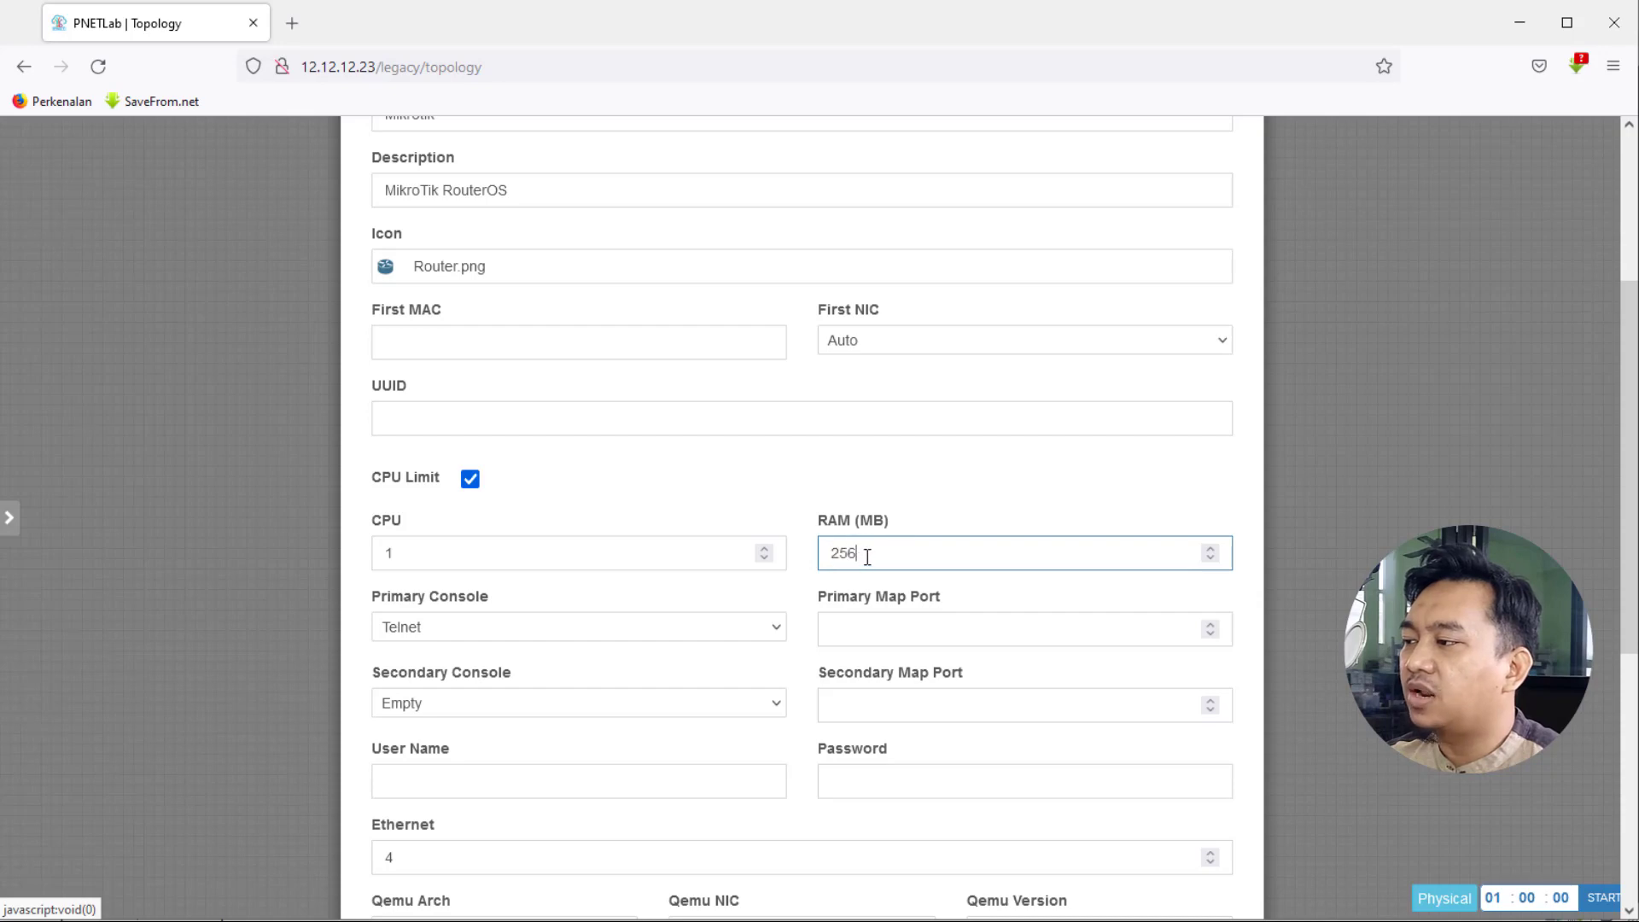
double_click(862, 557)
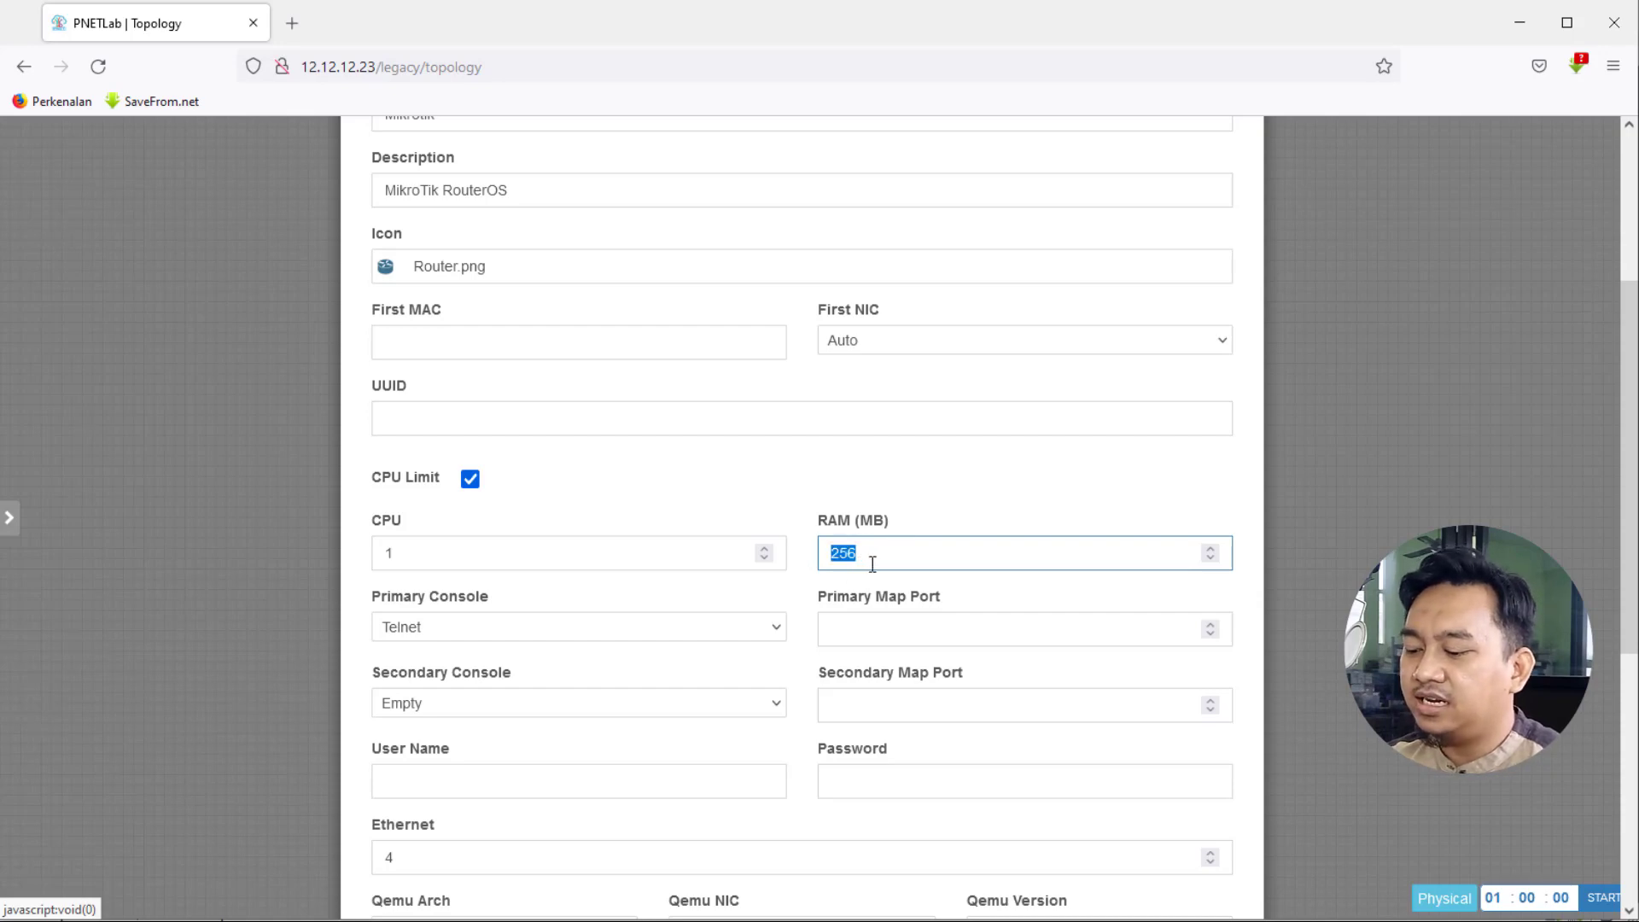
type("64")
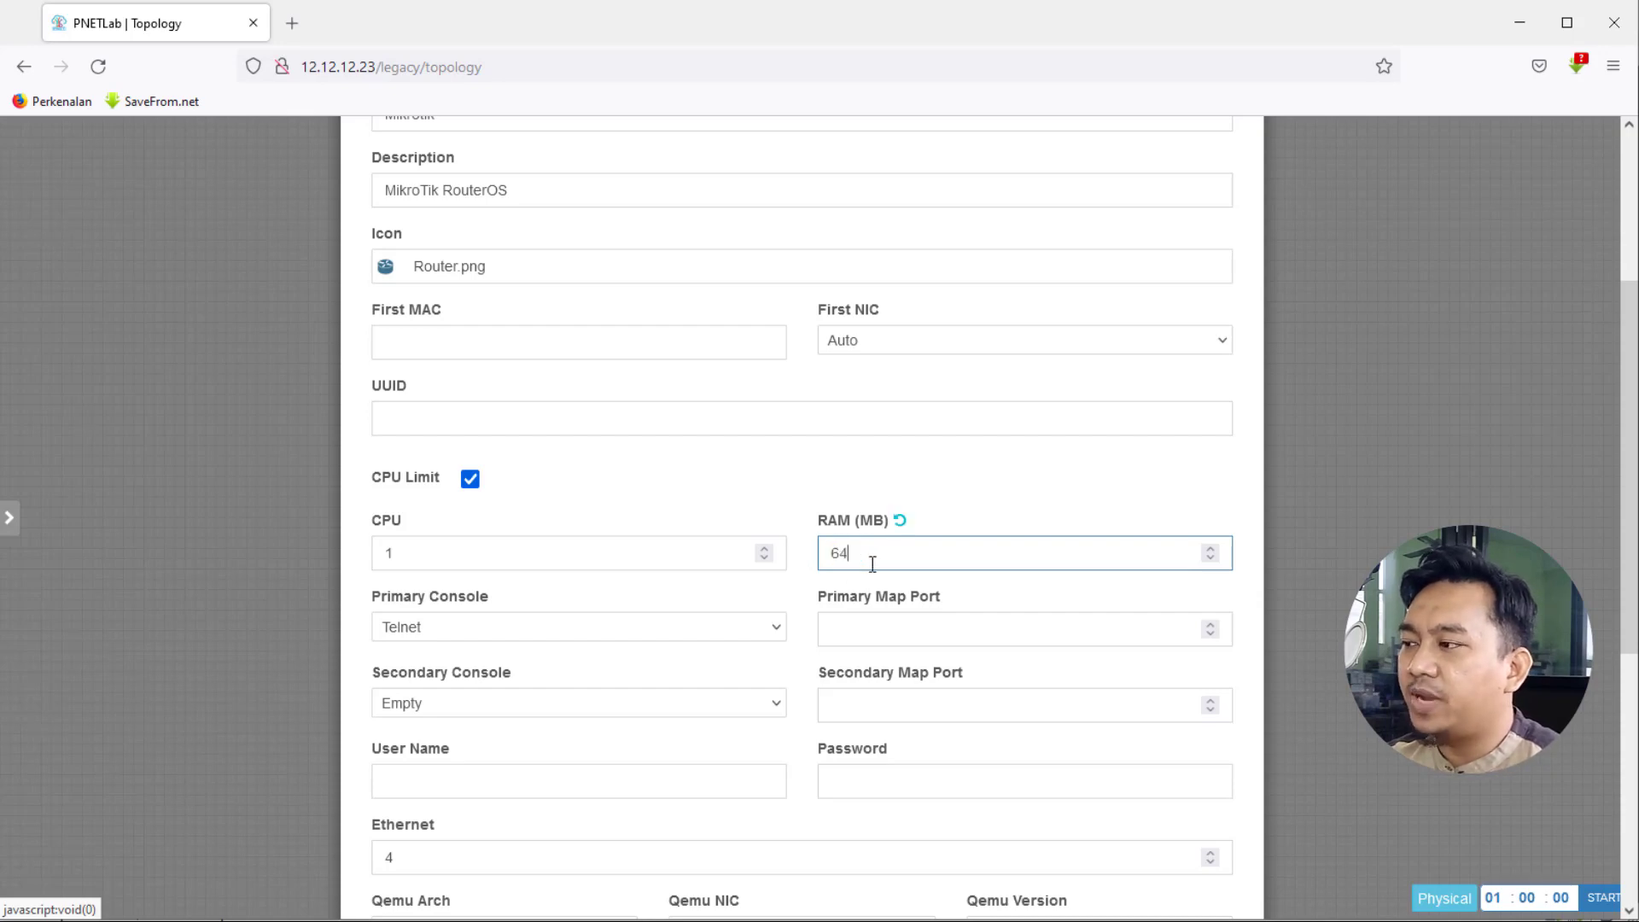
left_click(778, 496)
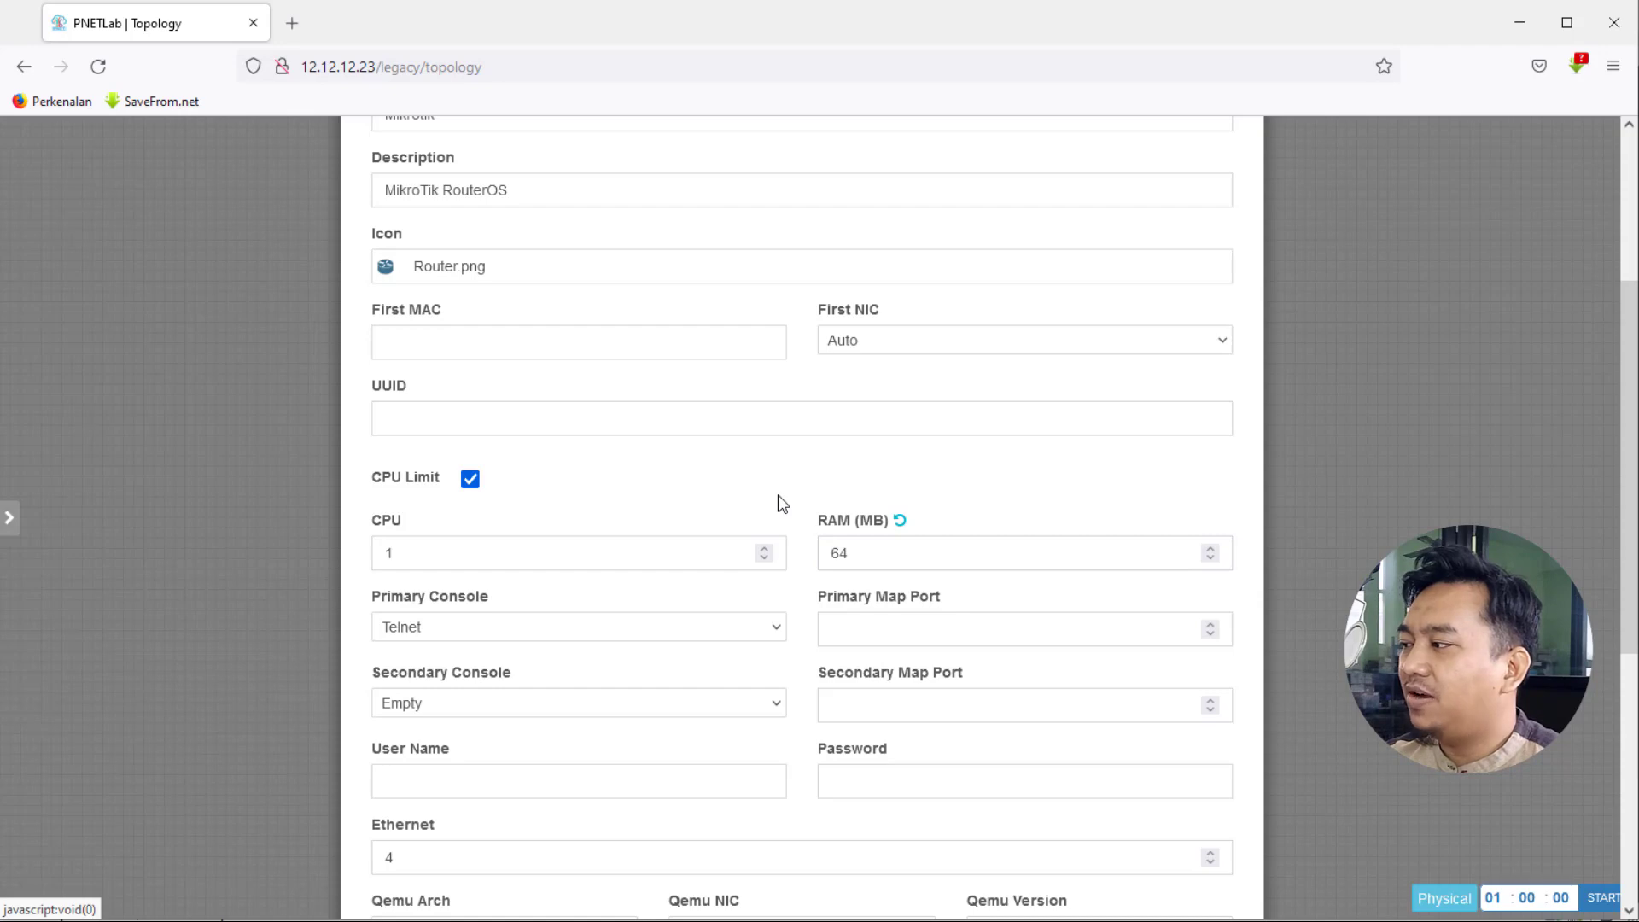
- Set Ethernet ports to 5 and save the two MikroTik nodes to the lab
scroll(776, 506, "down", 4)
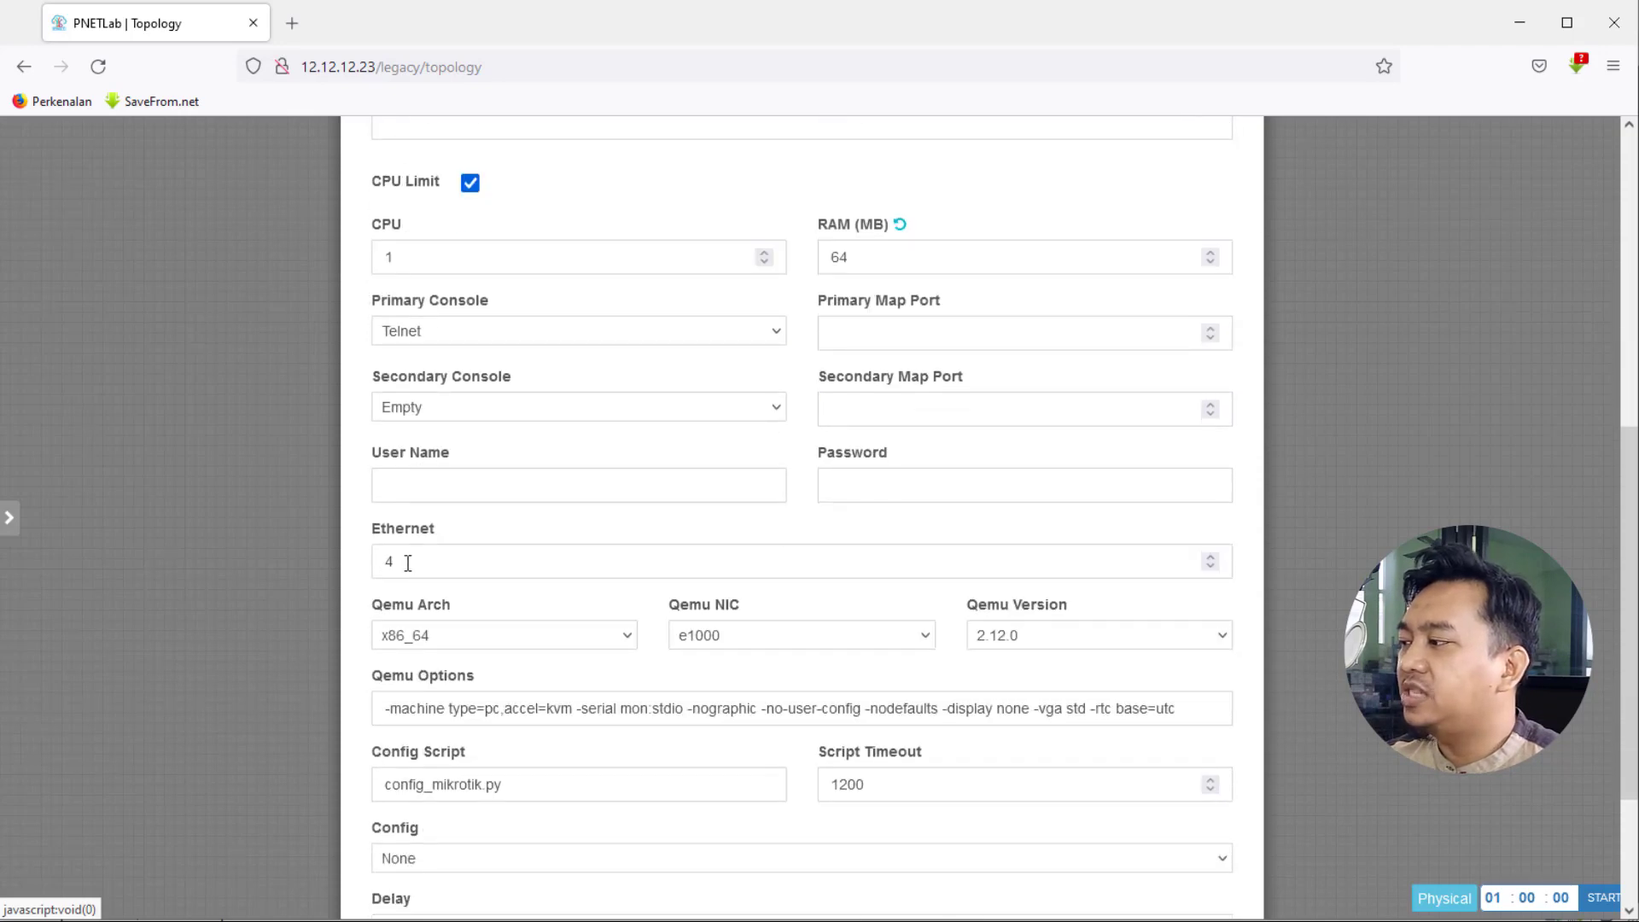
left_click_drag(408, 563, 342, 561)
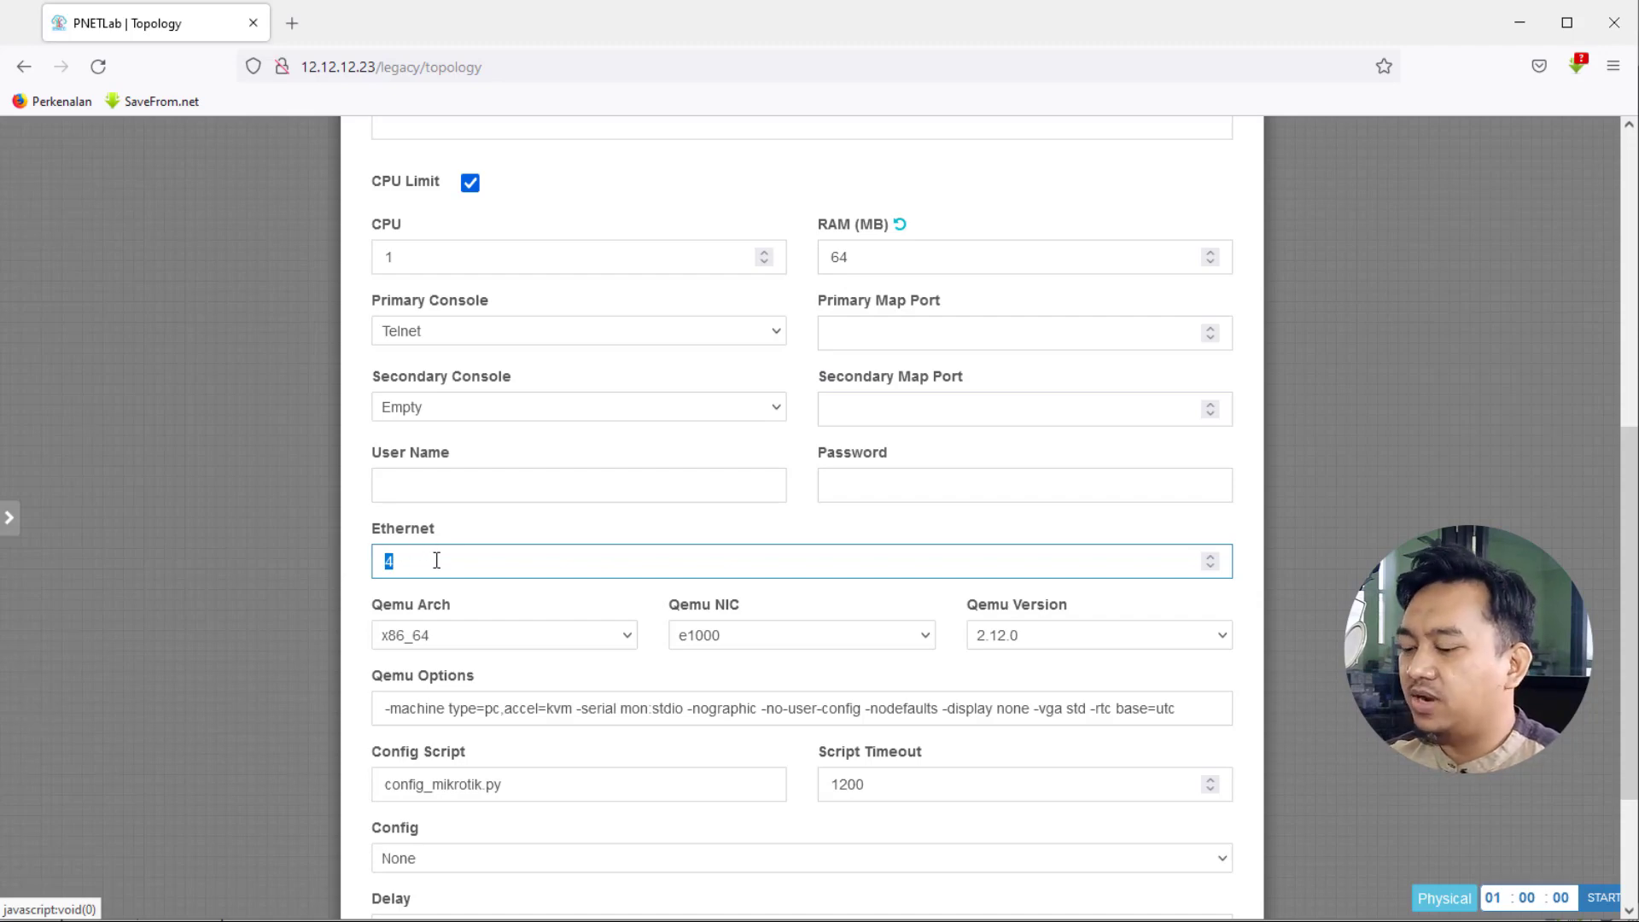
type("5")
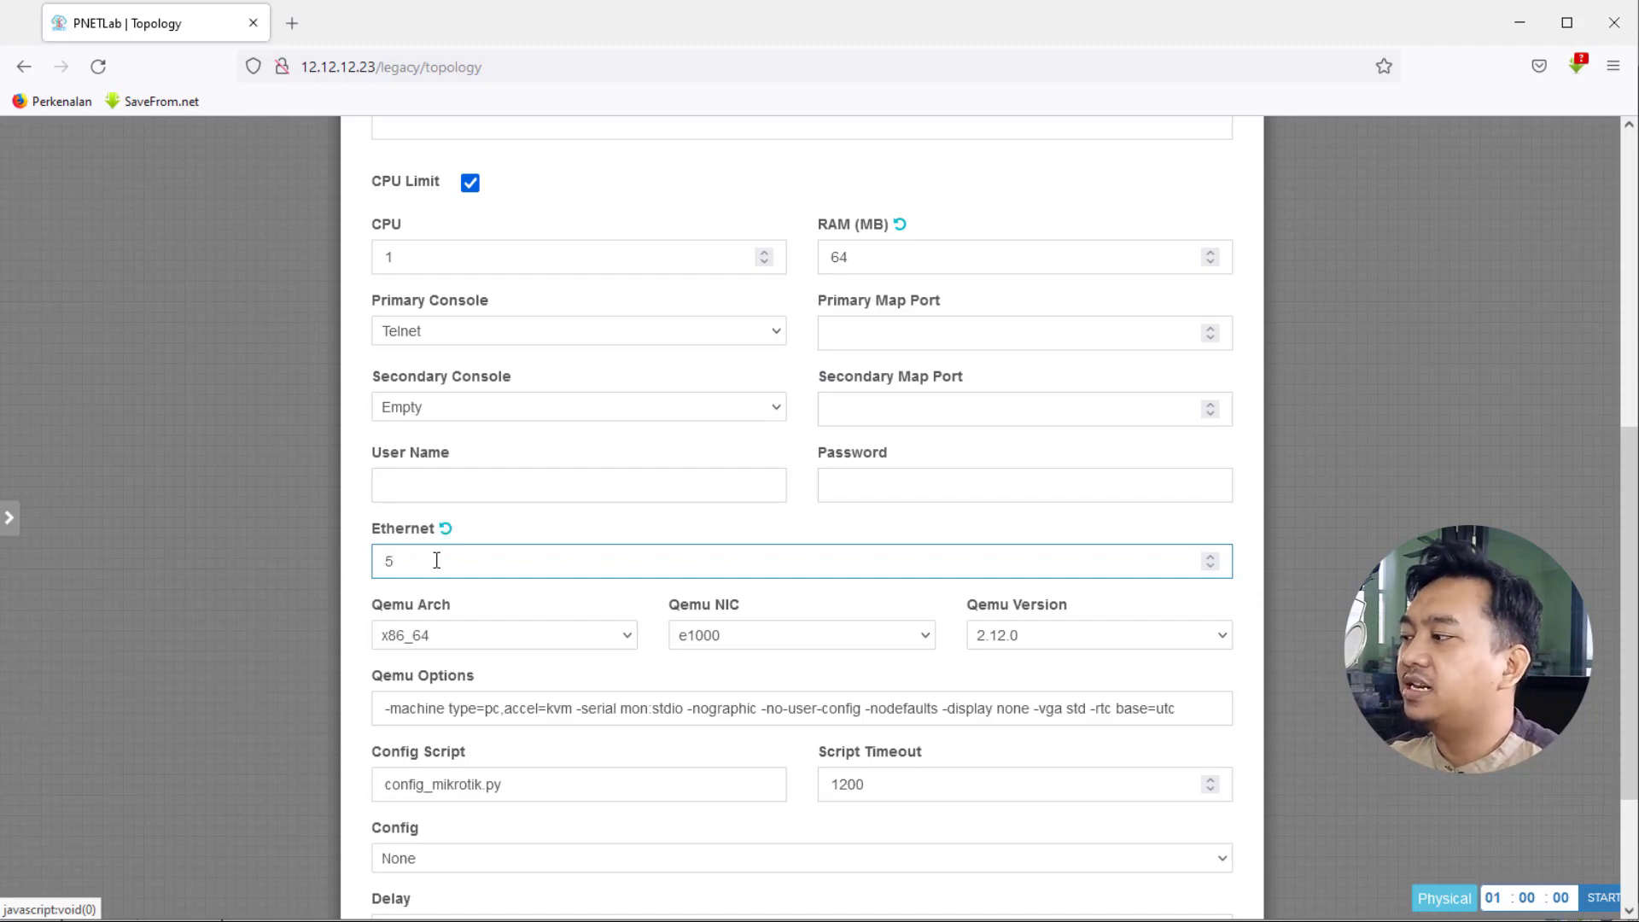
left_click(508, 529)
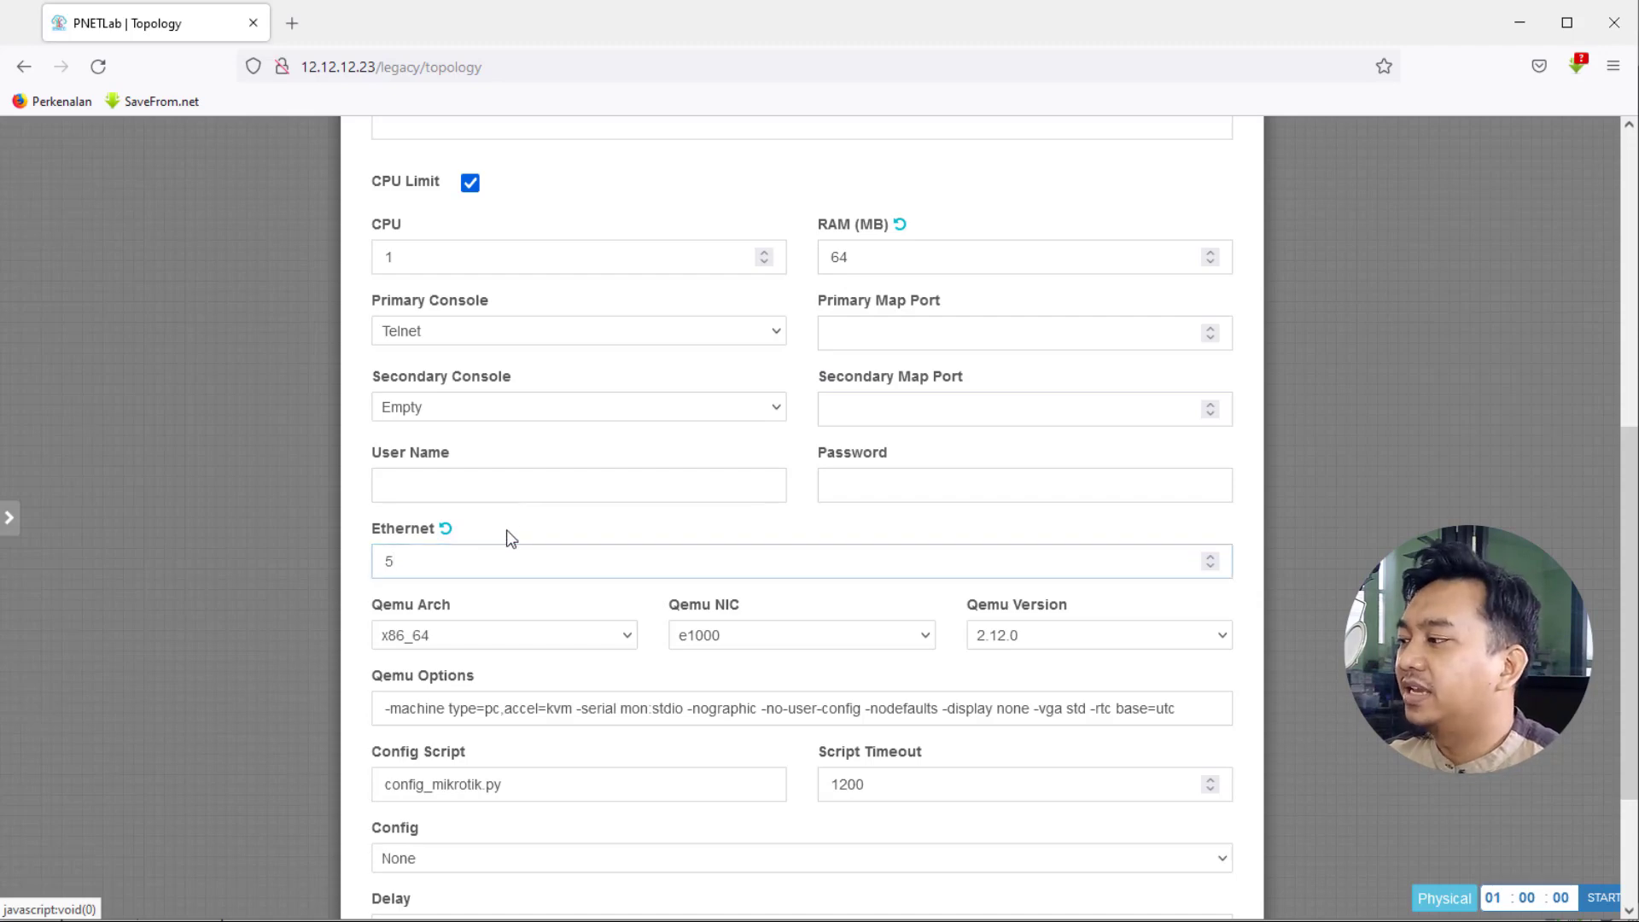
scroll(510, 538, "down", 2)
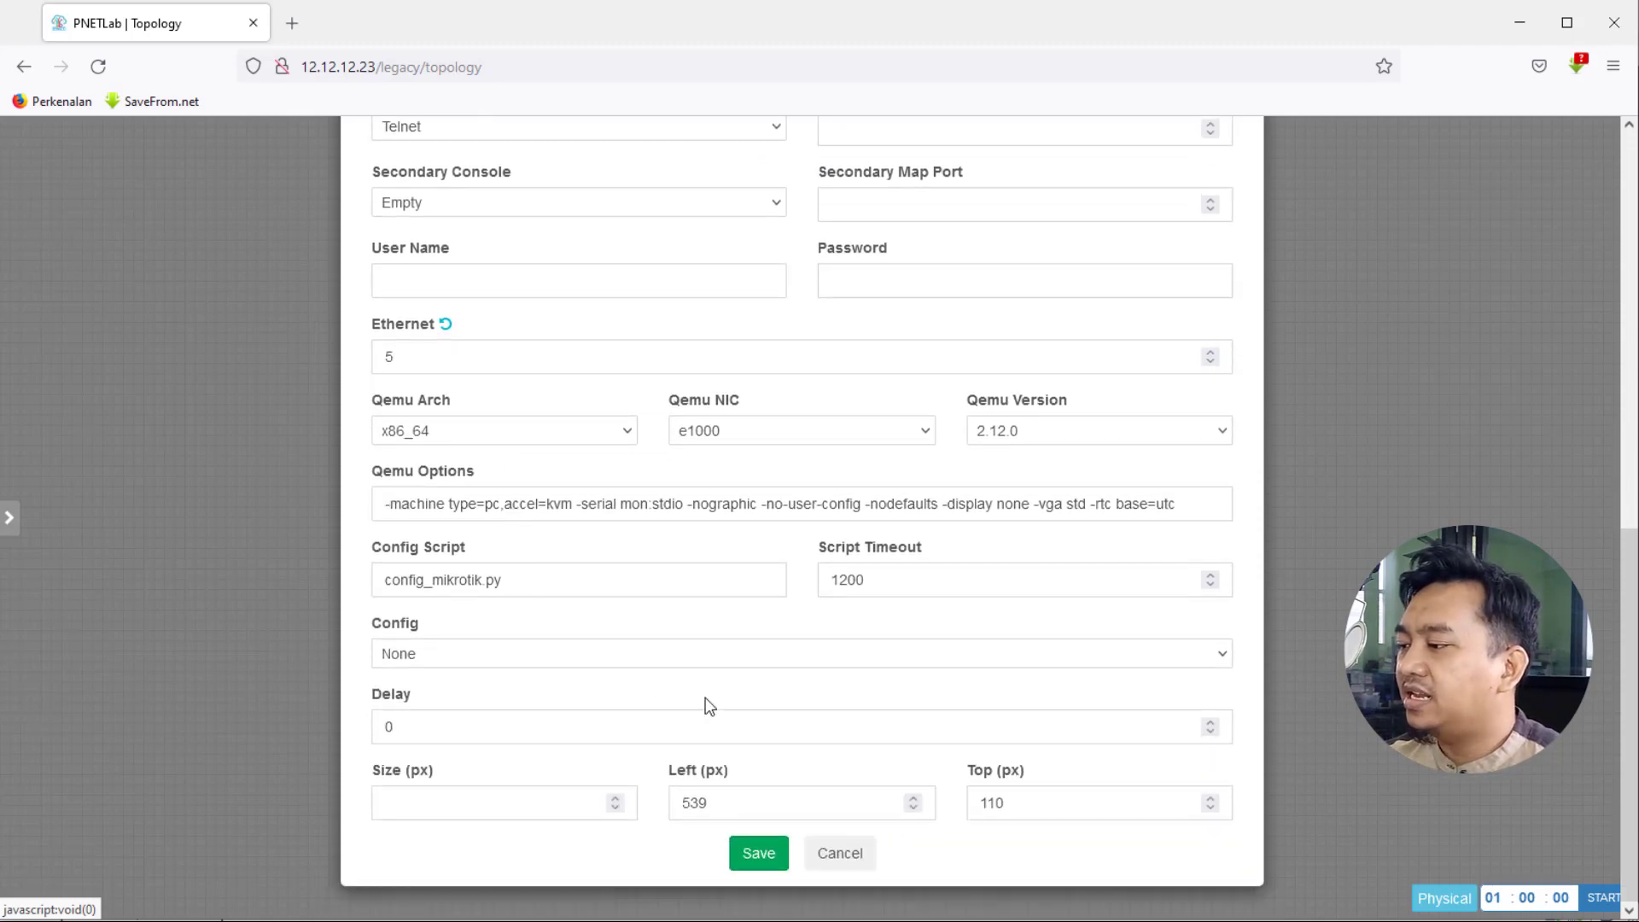
left_click(758, 854)
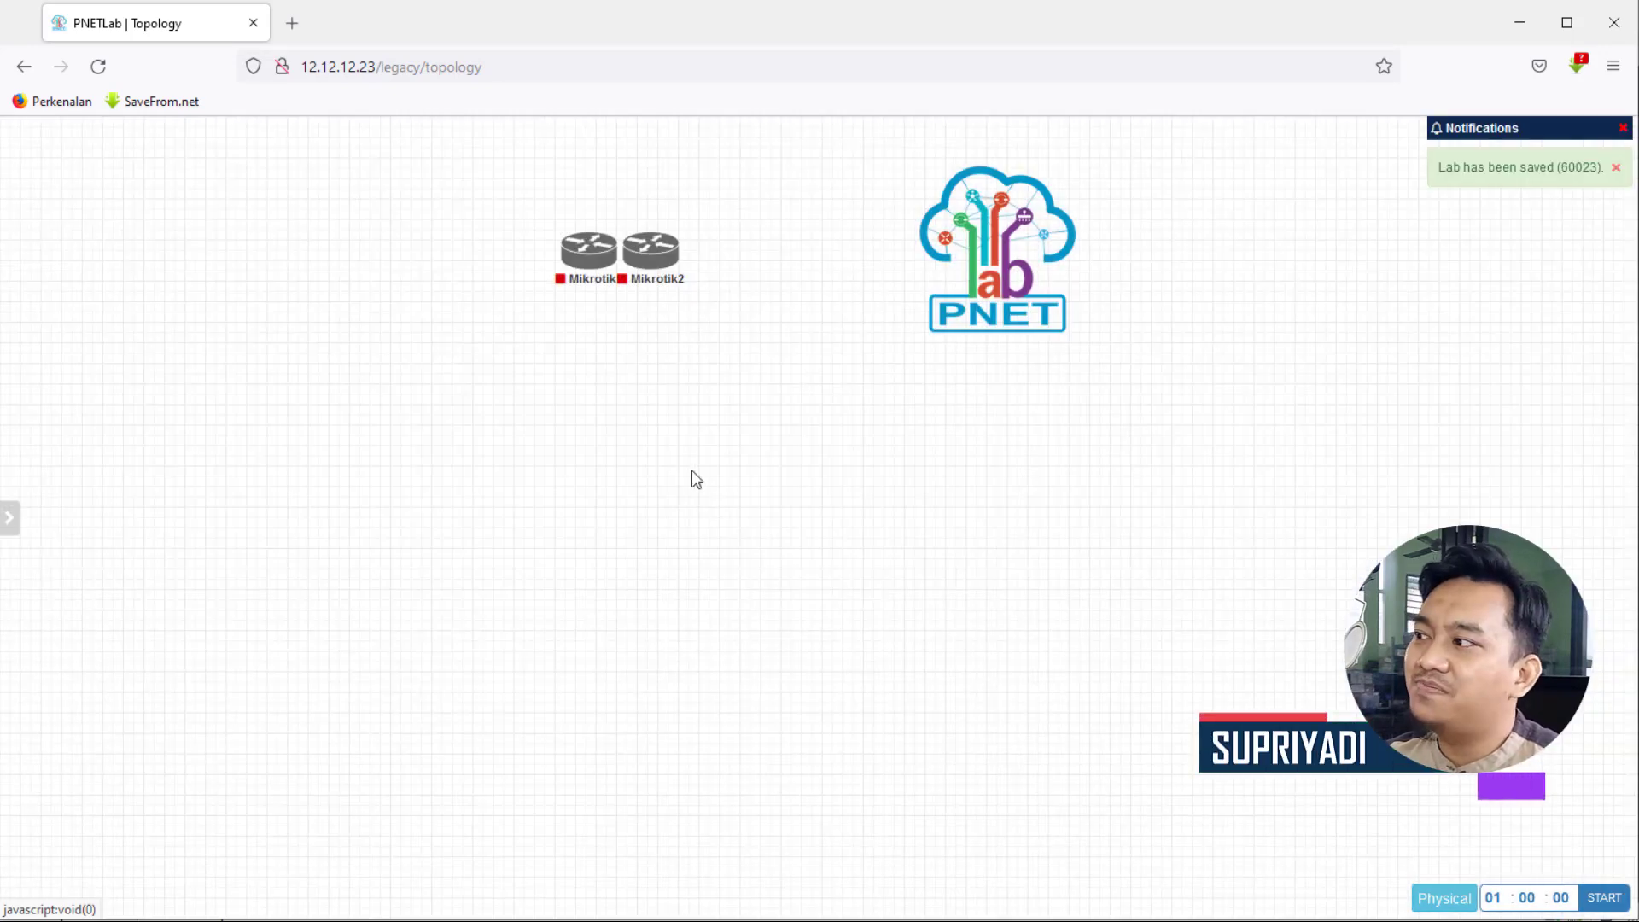
- Move Mikrotik1 left and Mikrotik2 down so both sit level side by side
mouse_move(589, 264)
left_click_drag(588, 264, 378, 324)
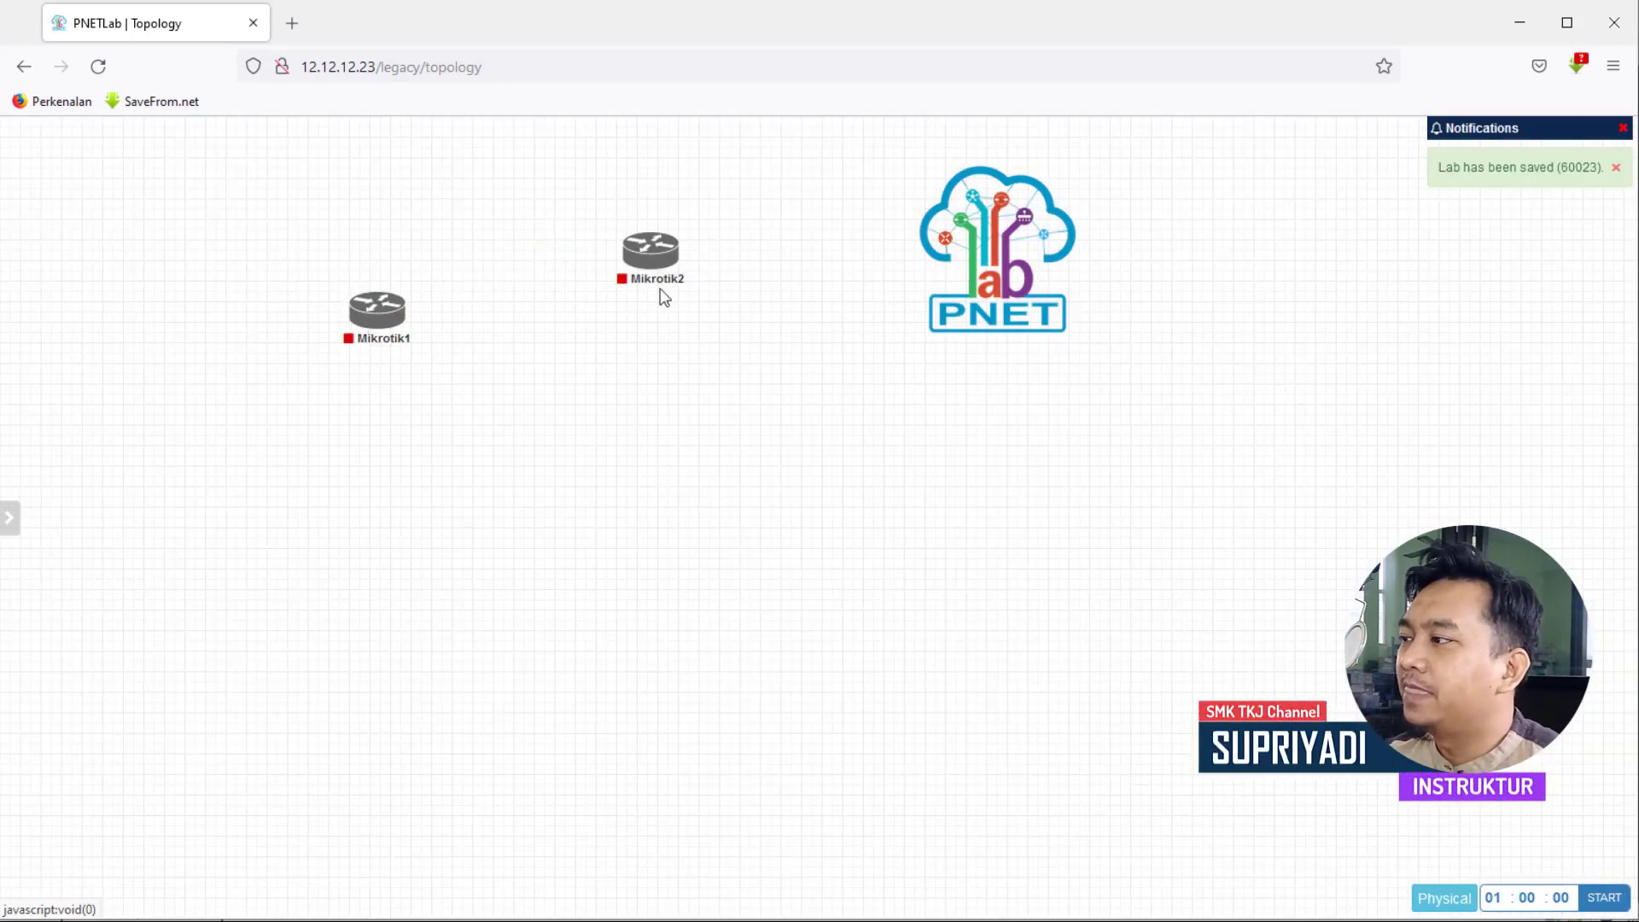
left_click_drag(654, 268, 688, 331)
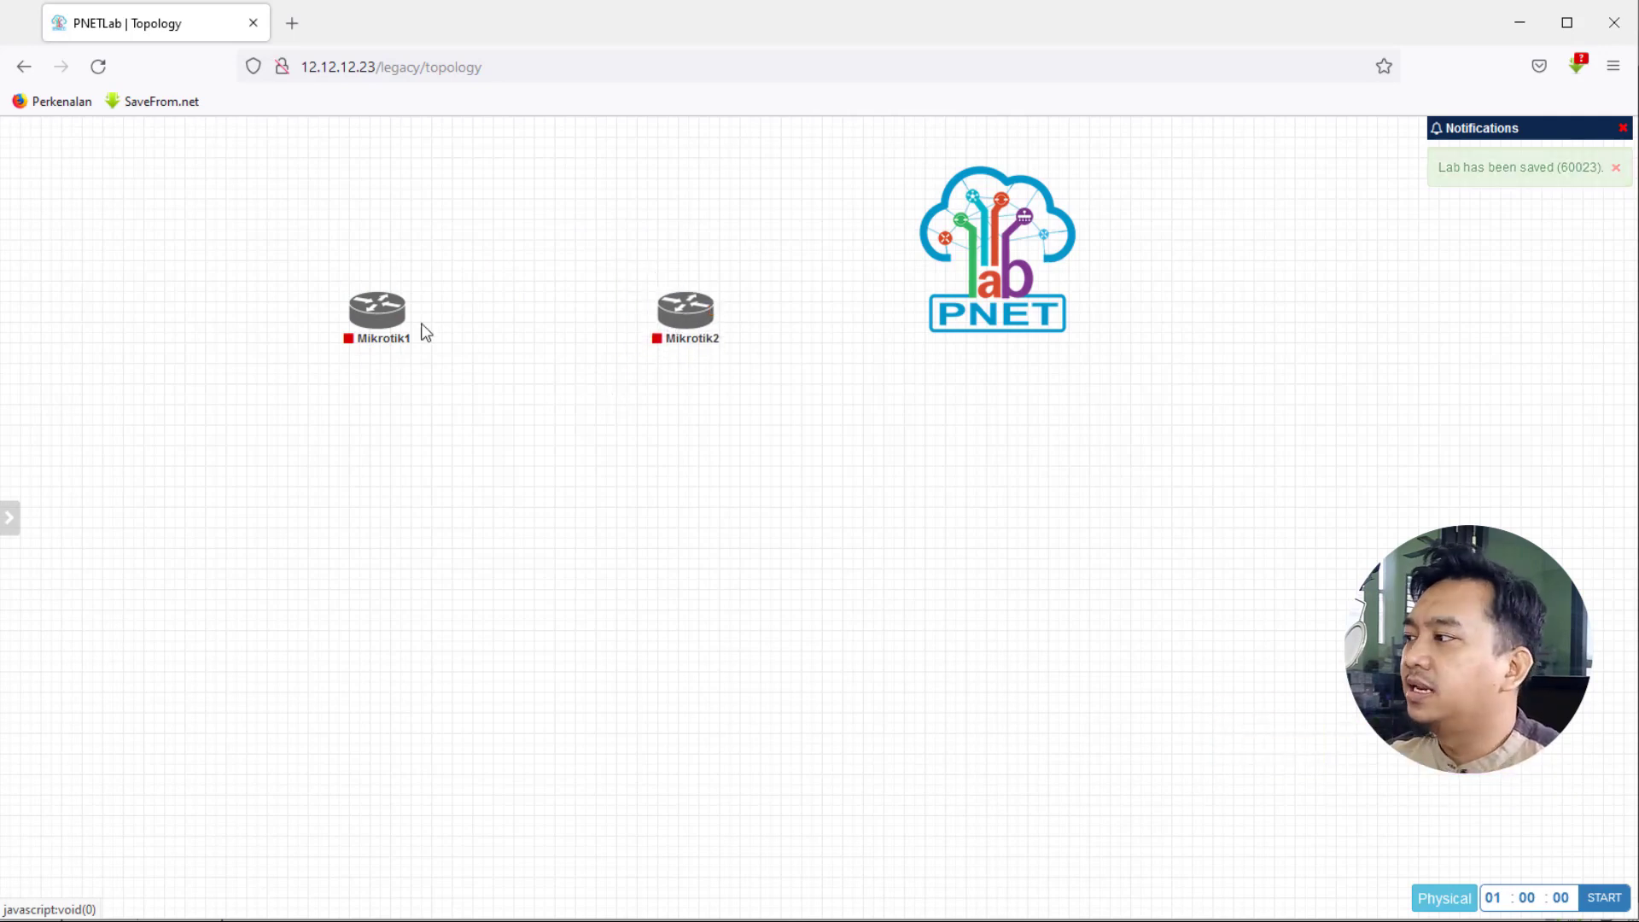
mouse_move(405, 319)
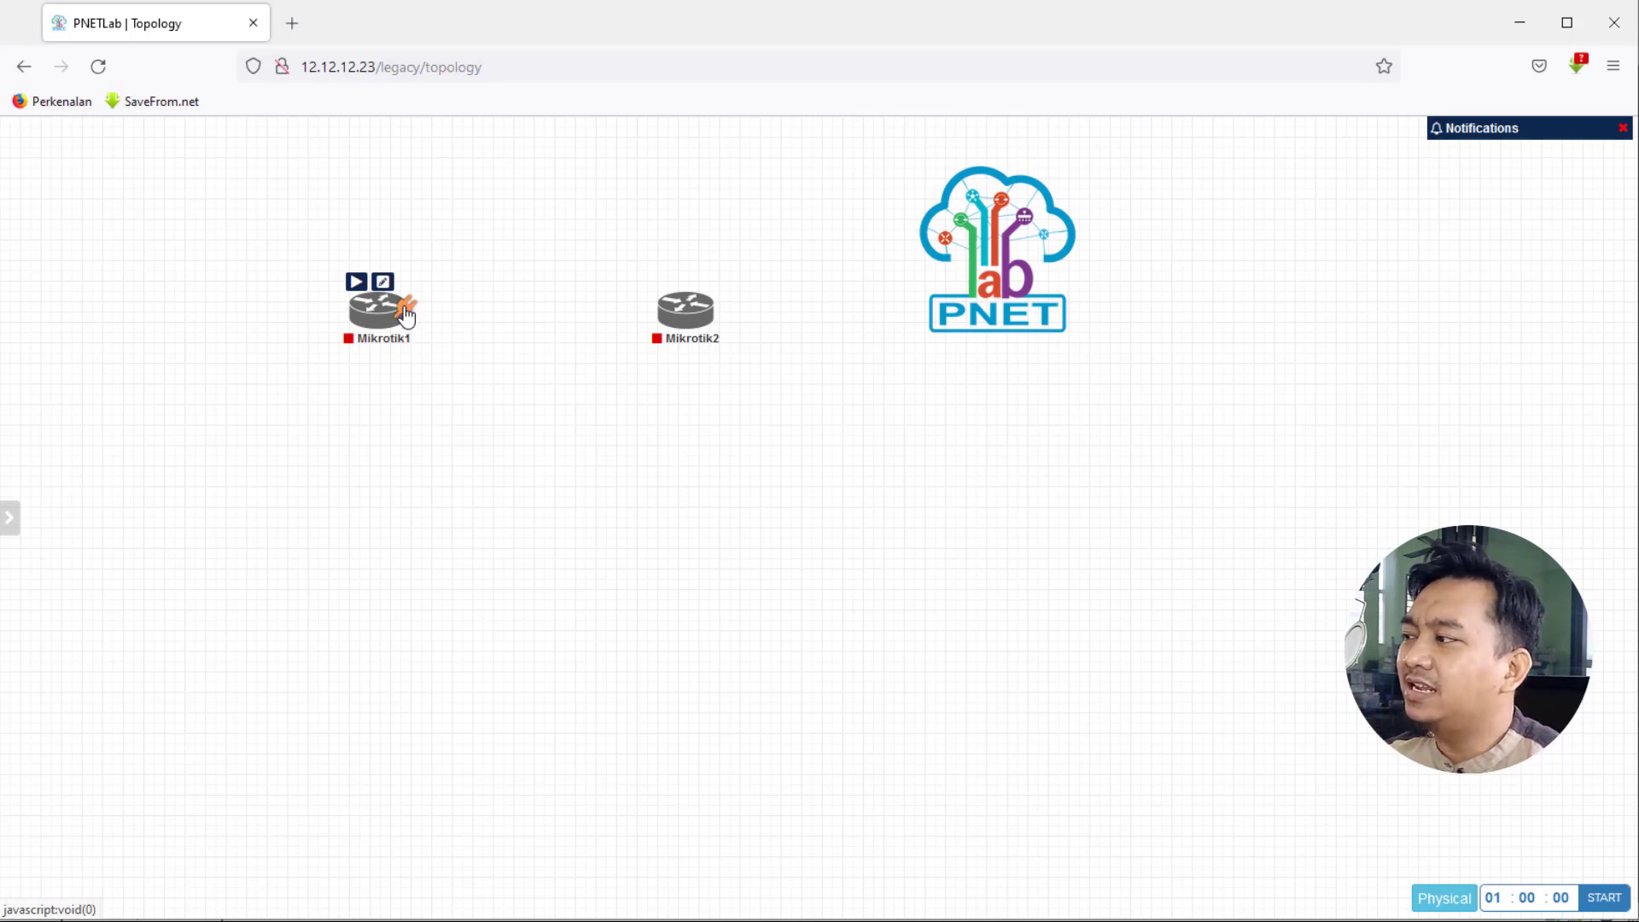
- Create a link from Mikrotik1 eth2 to Mikrotik2 eth1 and save it
left_click_drag(405, 315, 688, 319)
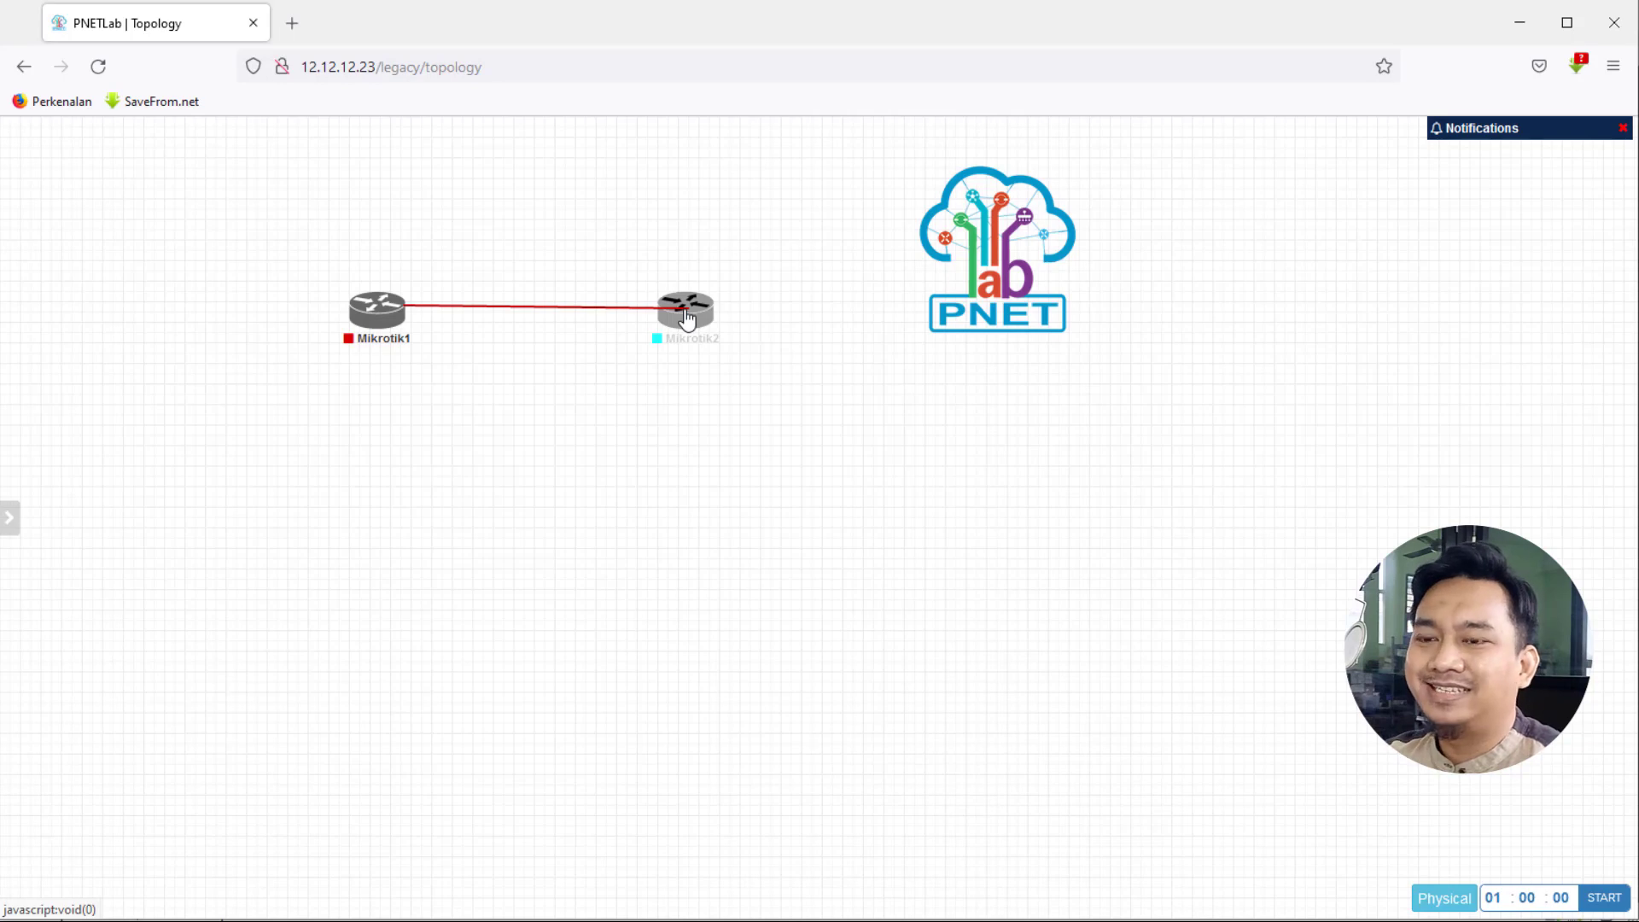
left_click_drag(687, 319, 686, 318)
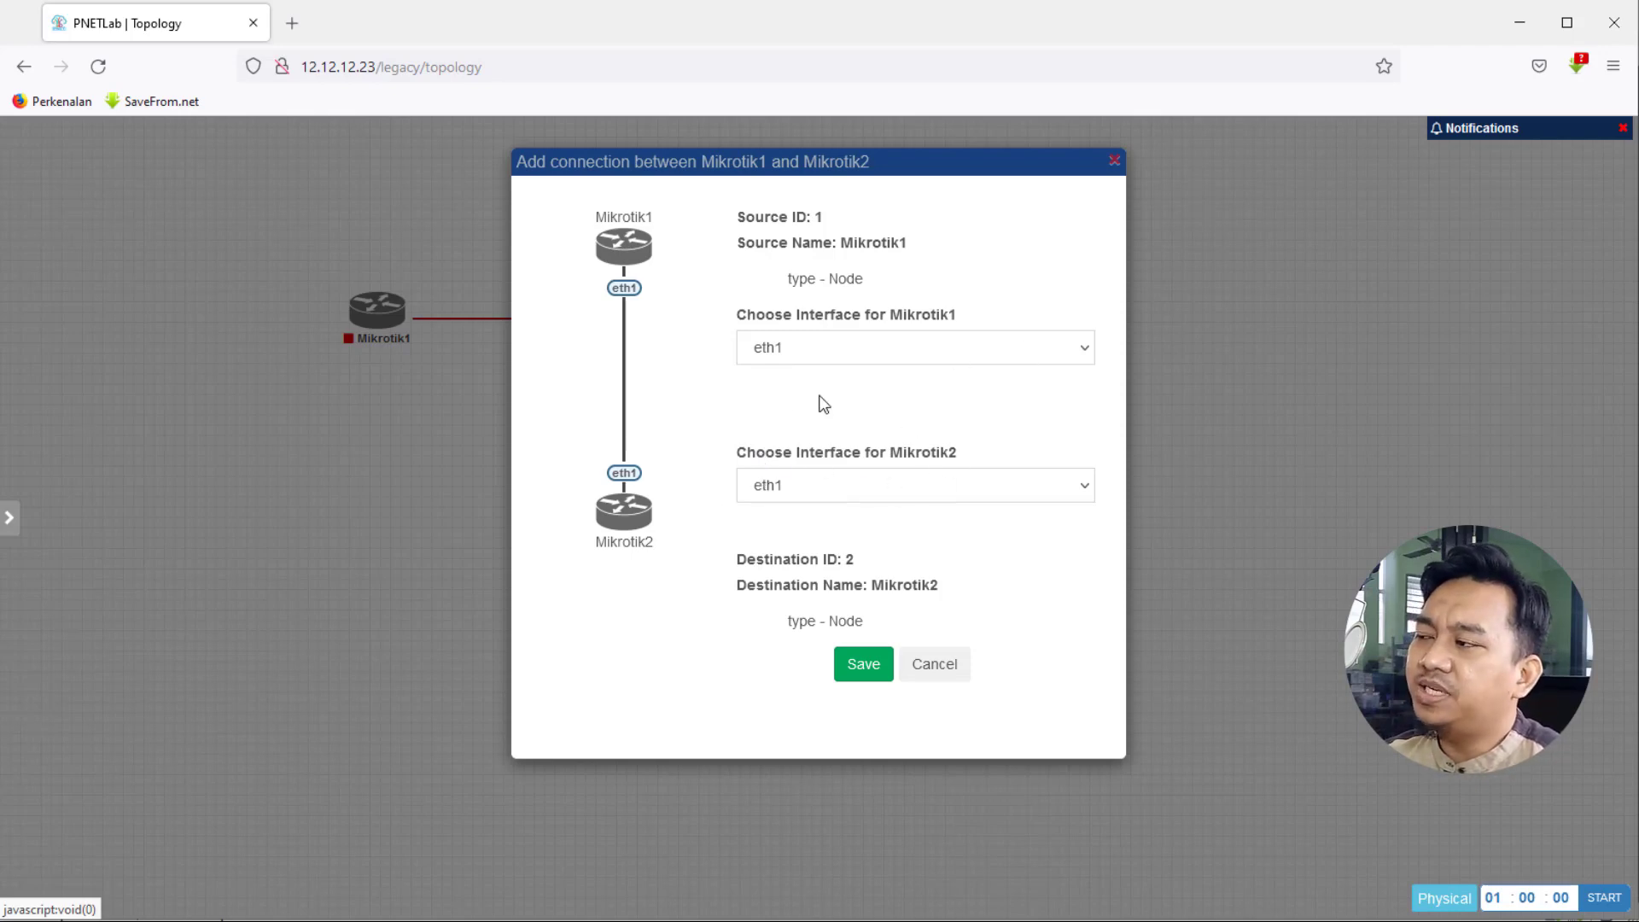
left_click(792, 347)
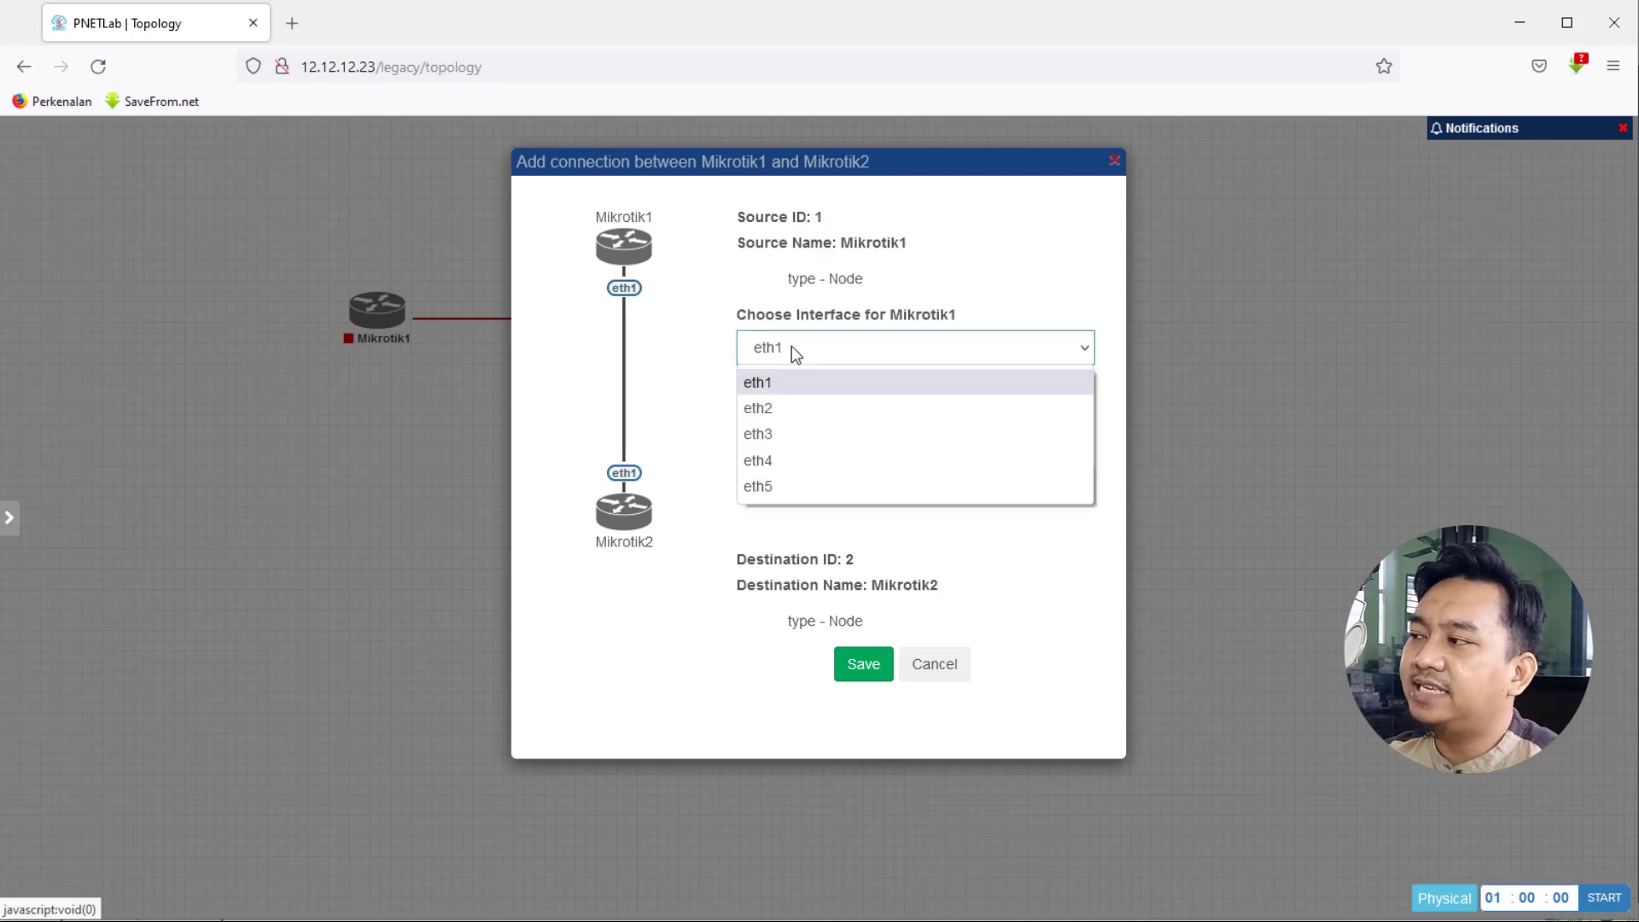
left_click(781, 413)
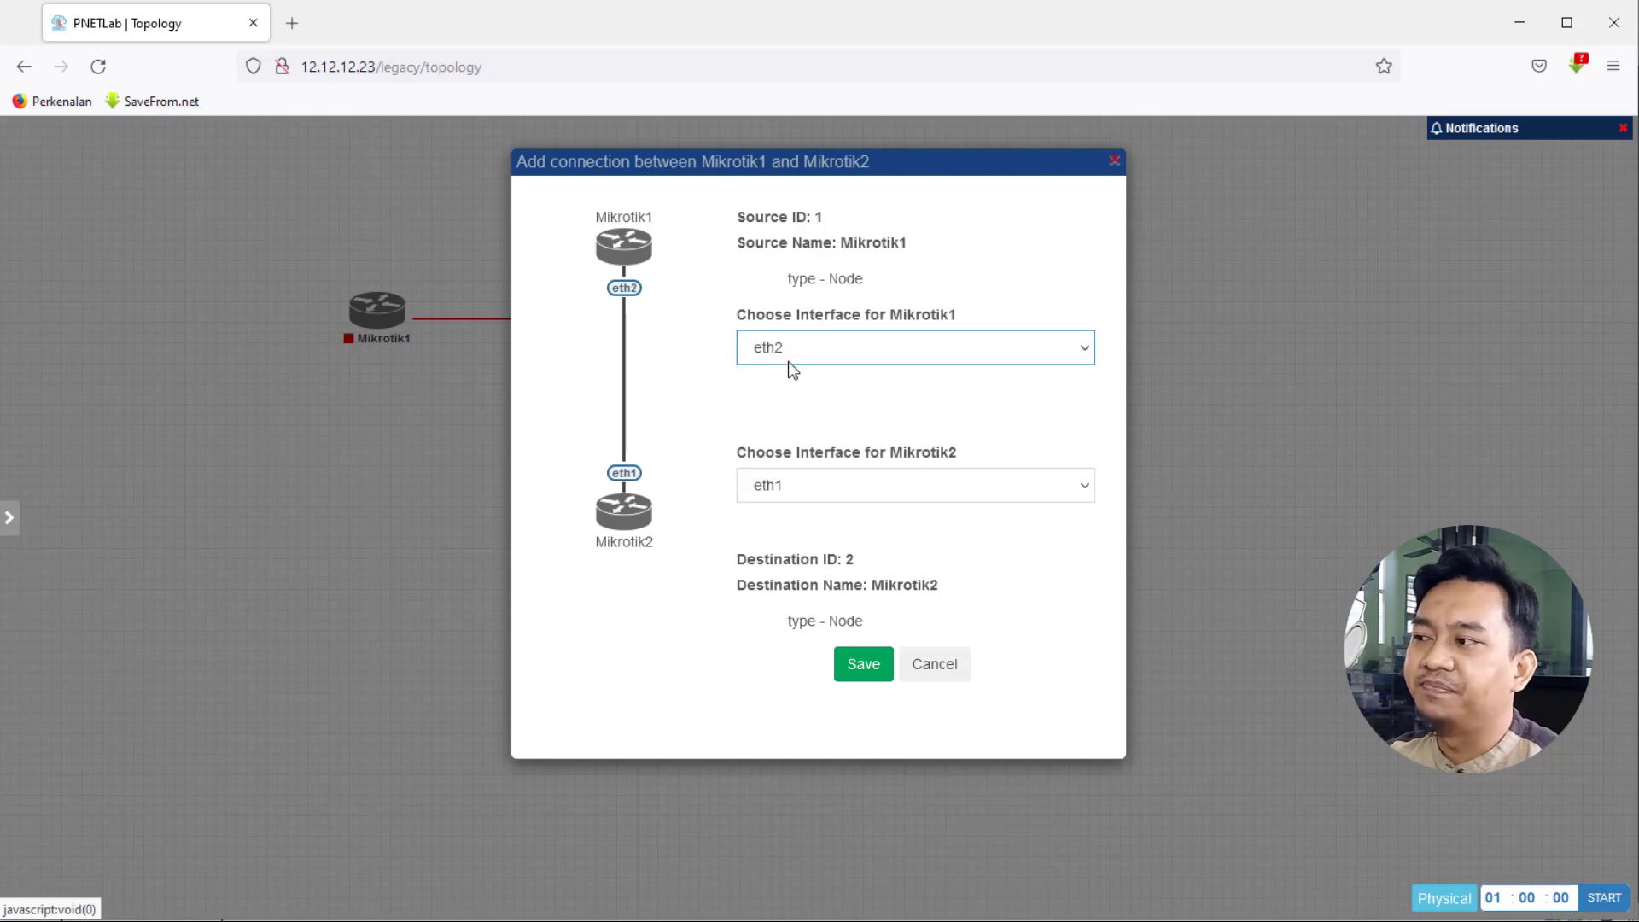
left_click(804, 485)
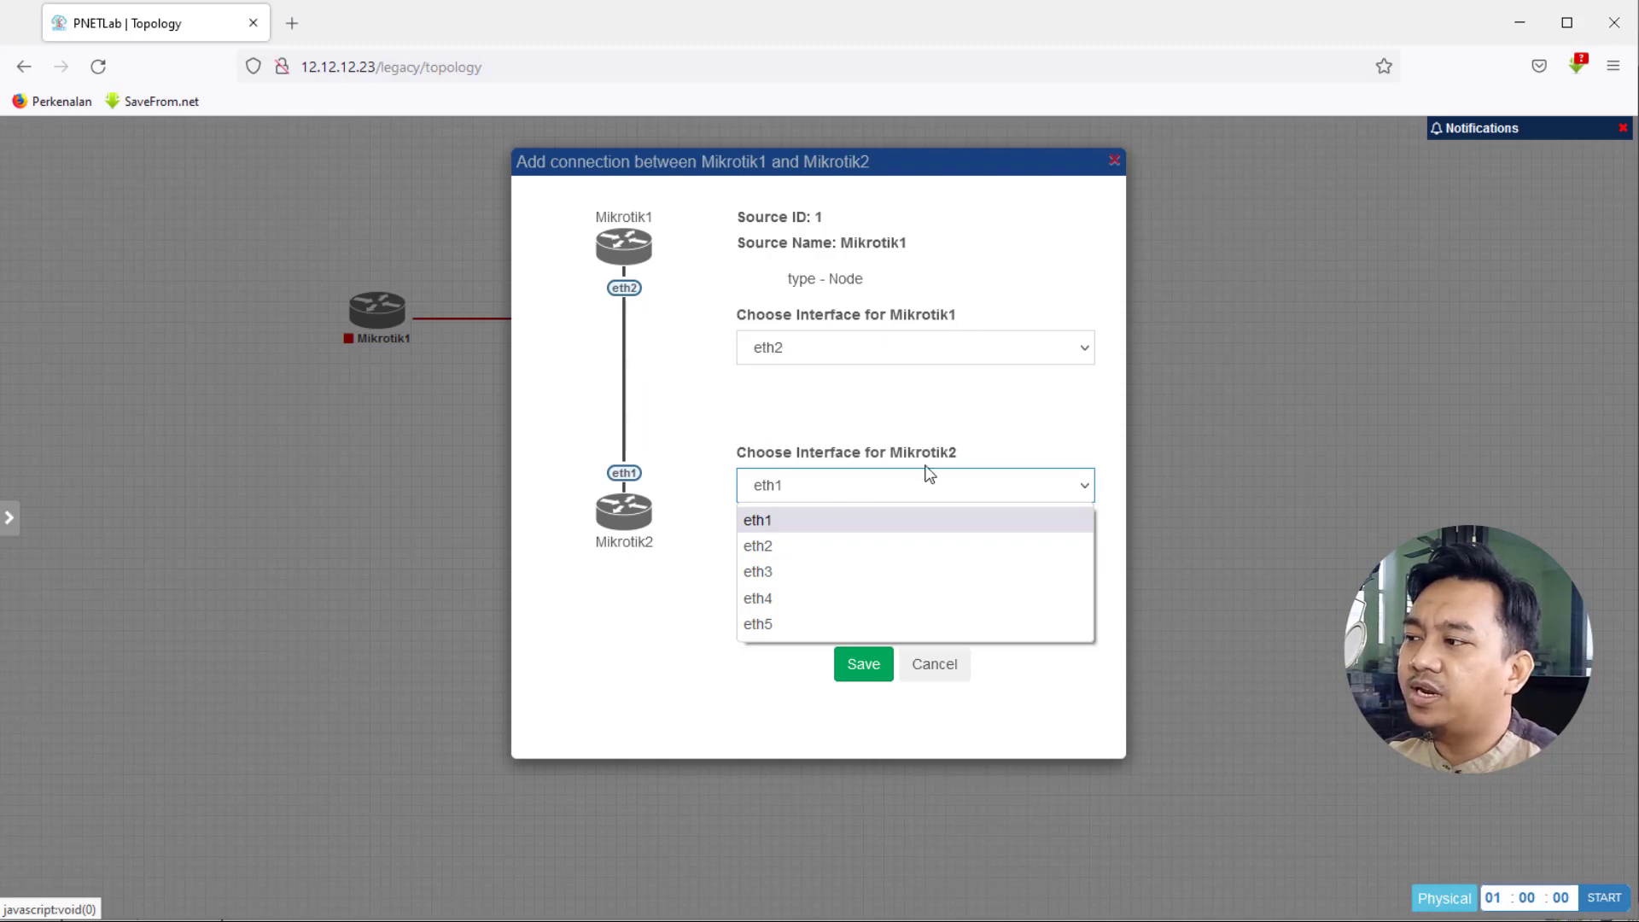
left_click(757, 521)
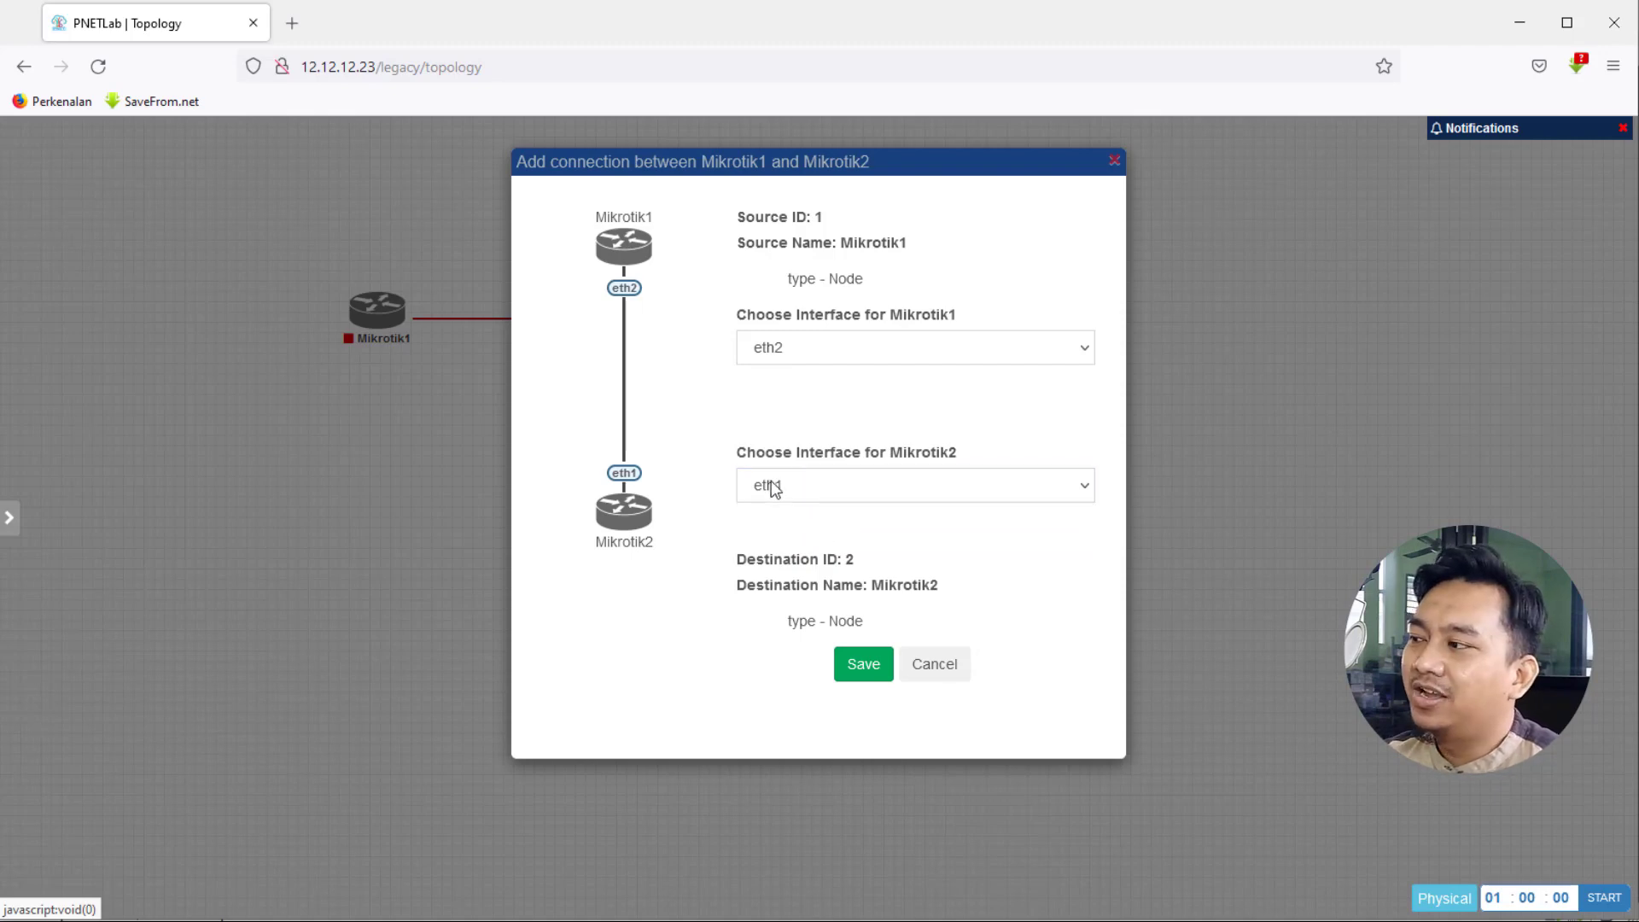
left_click(864, 672)
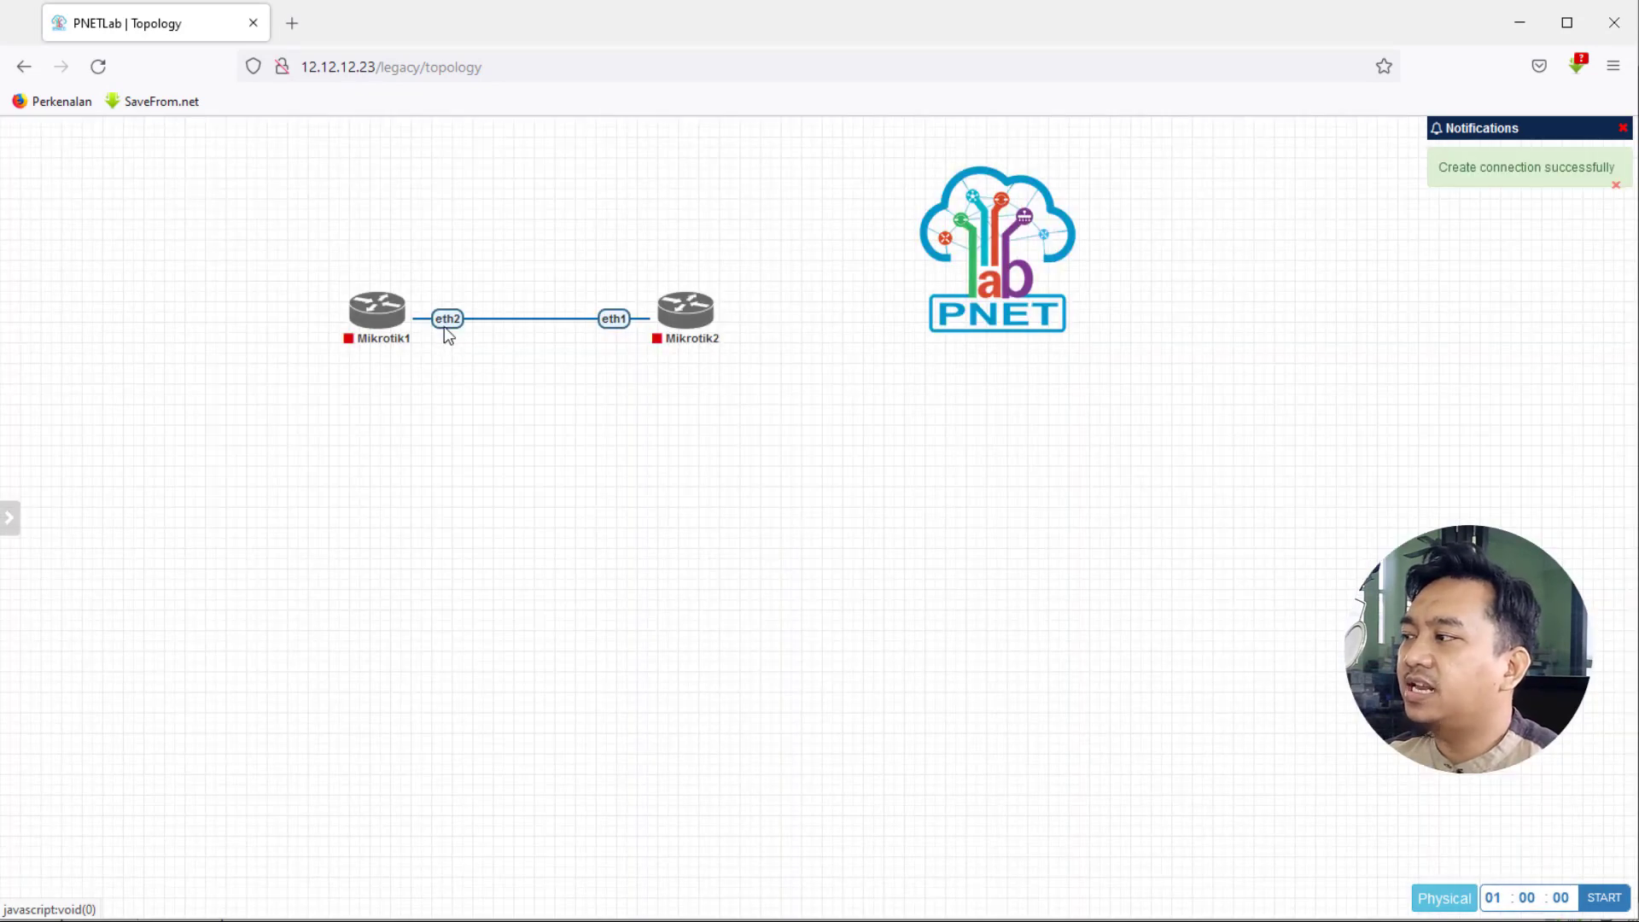
mouse_move(404, 340)
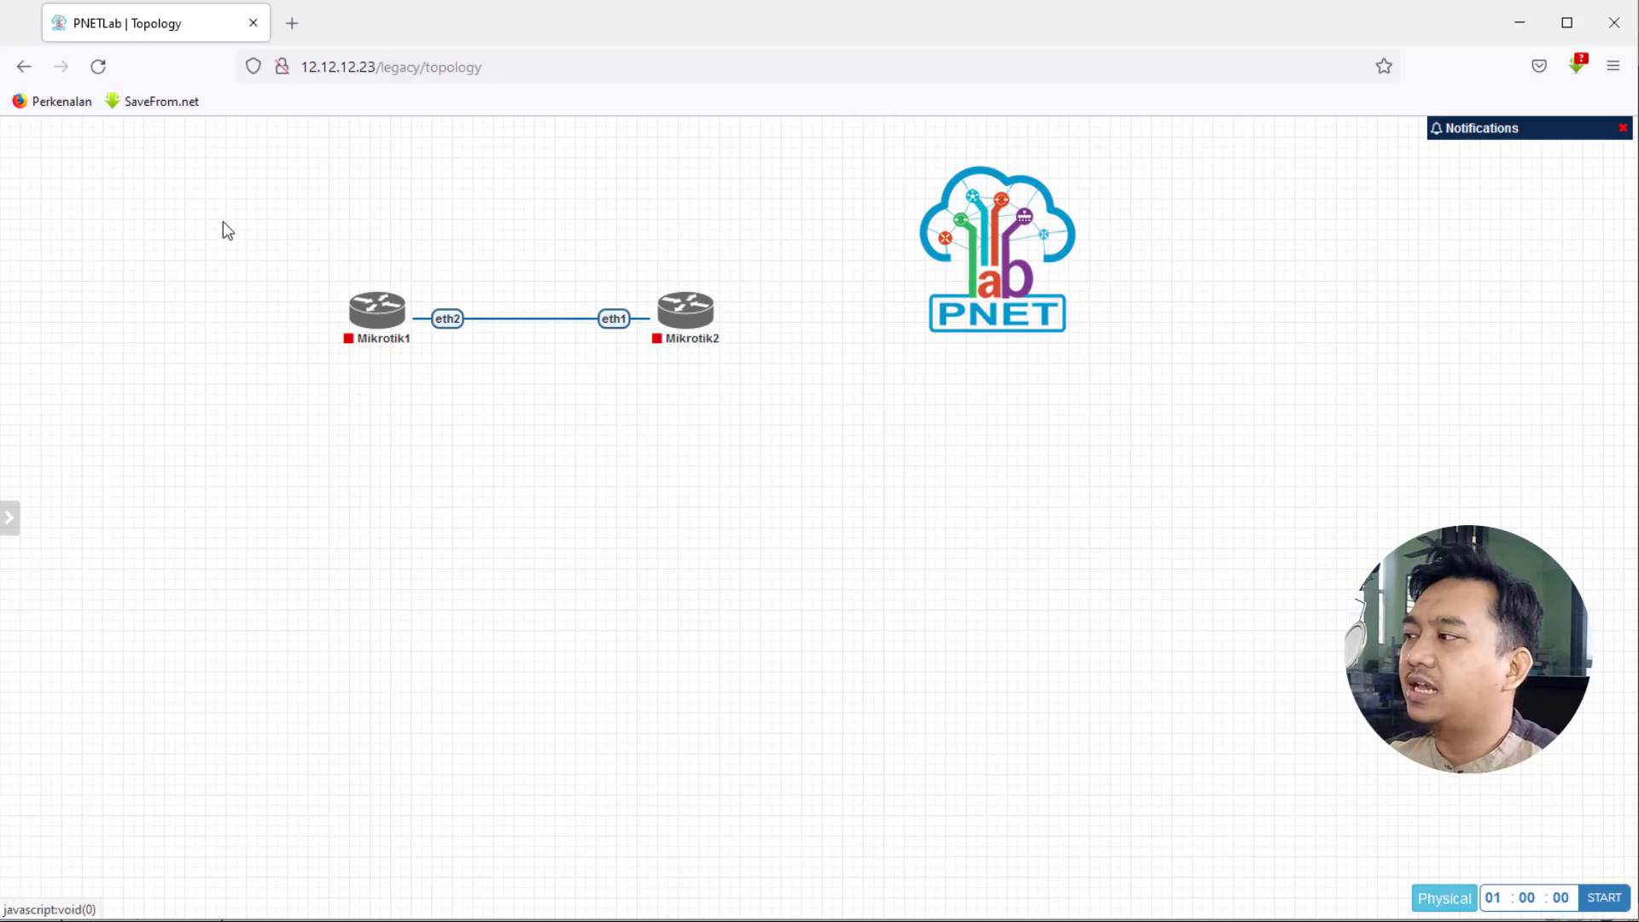
left_click_drag(288, 239, 836, 451)
mouse_move(670, 294)
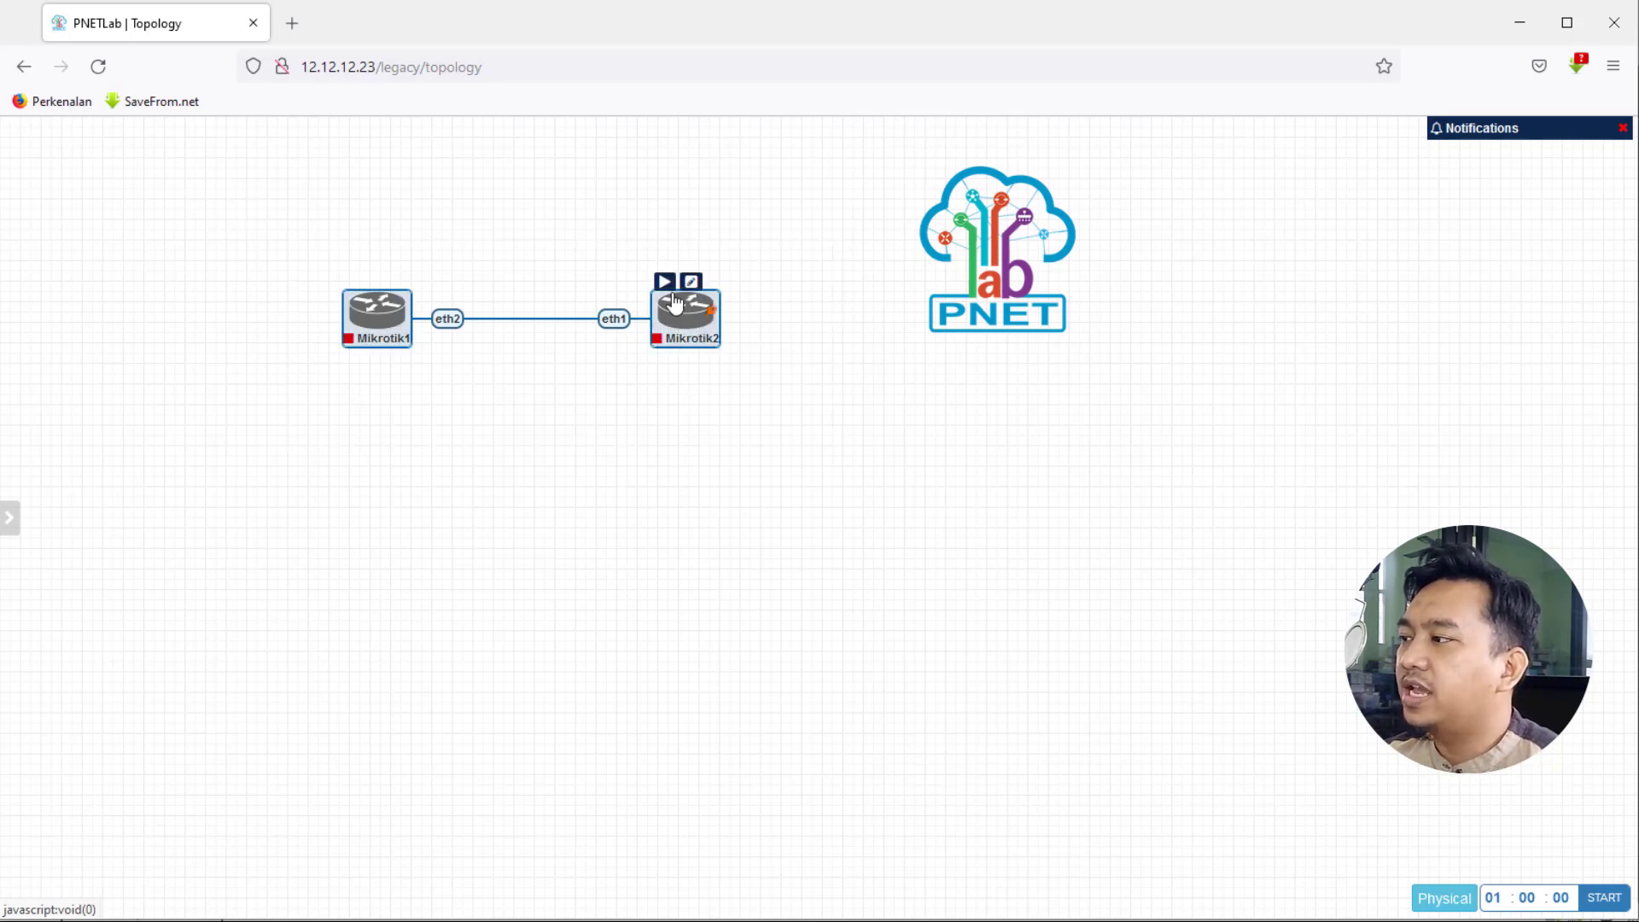
right_click(675, 317)
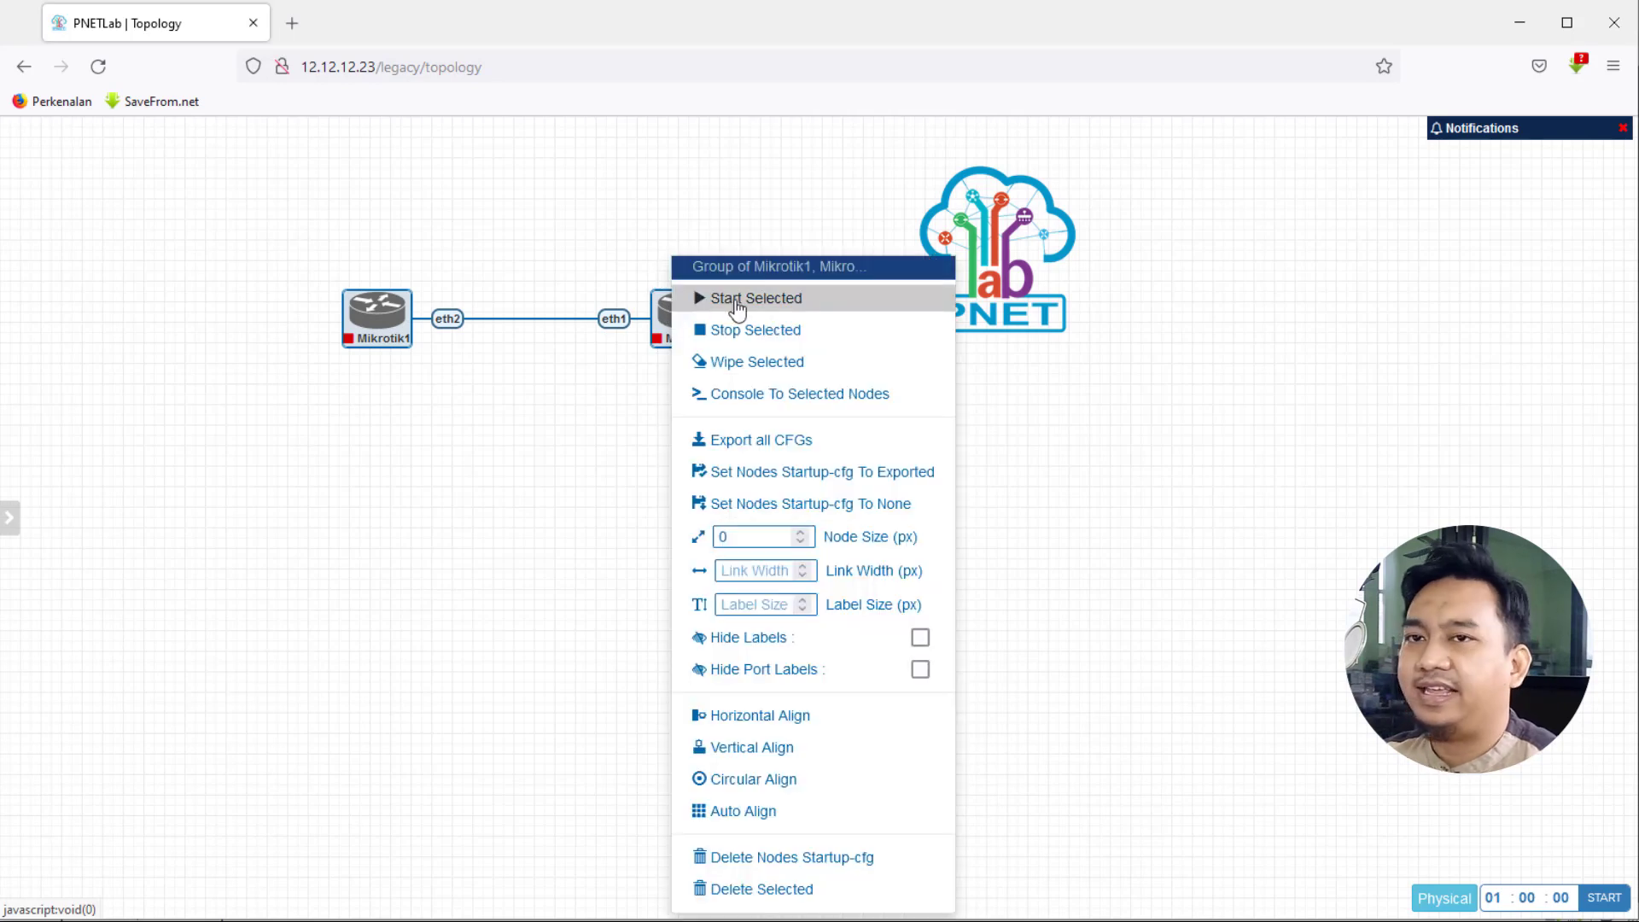
left_click(660, 343)
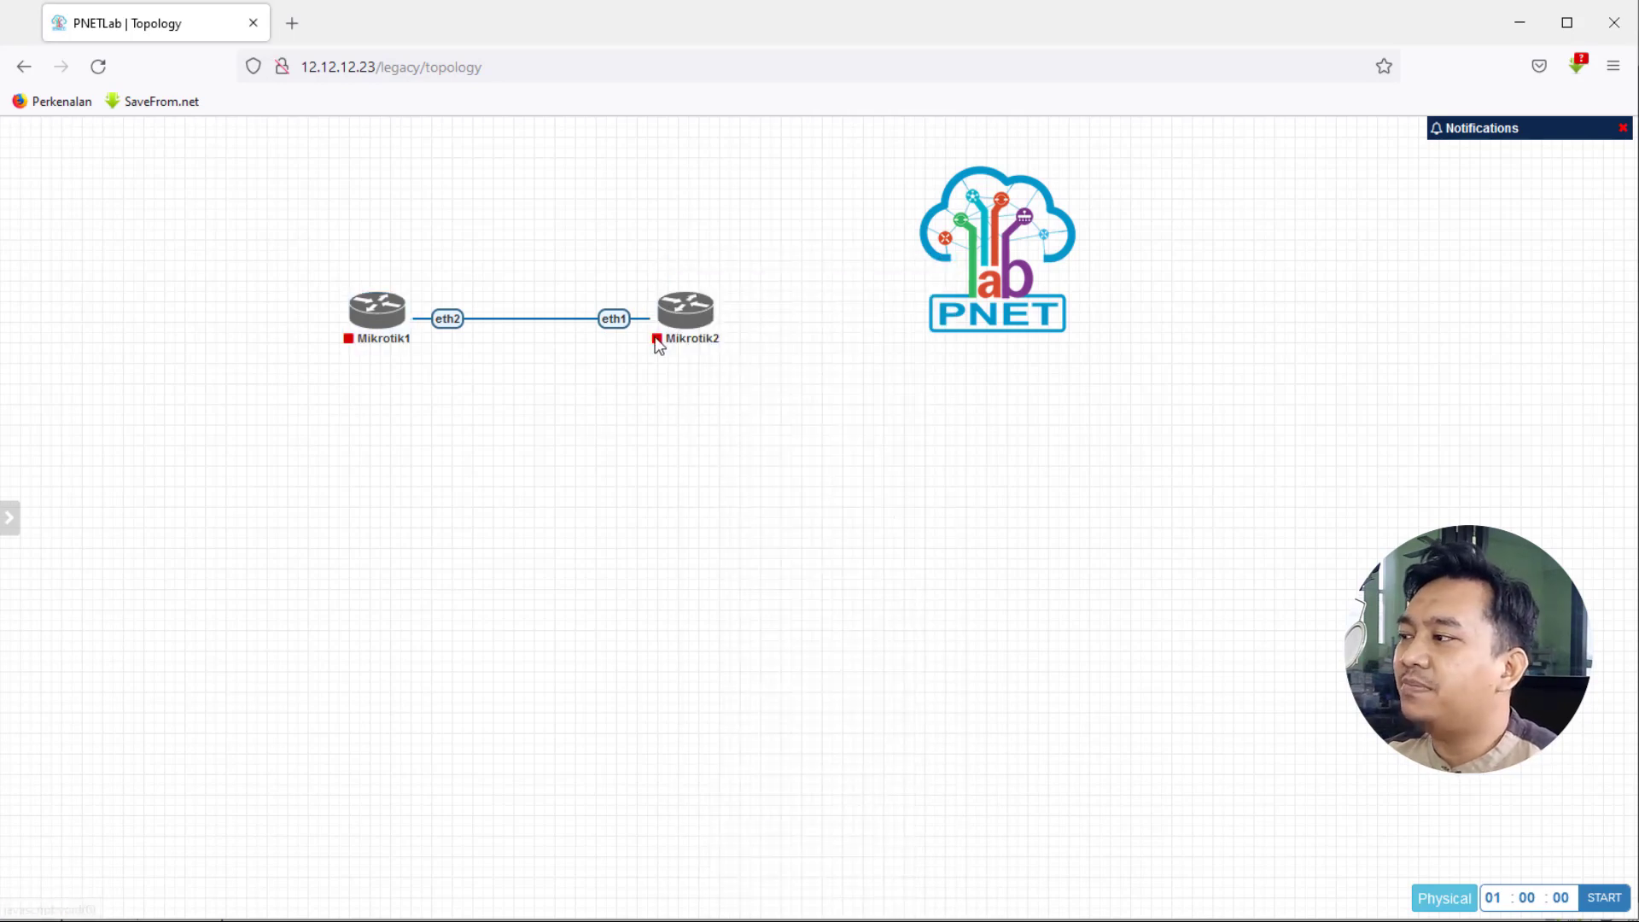
mouse_move(672, 293)
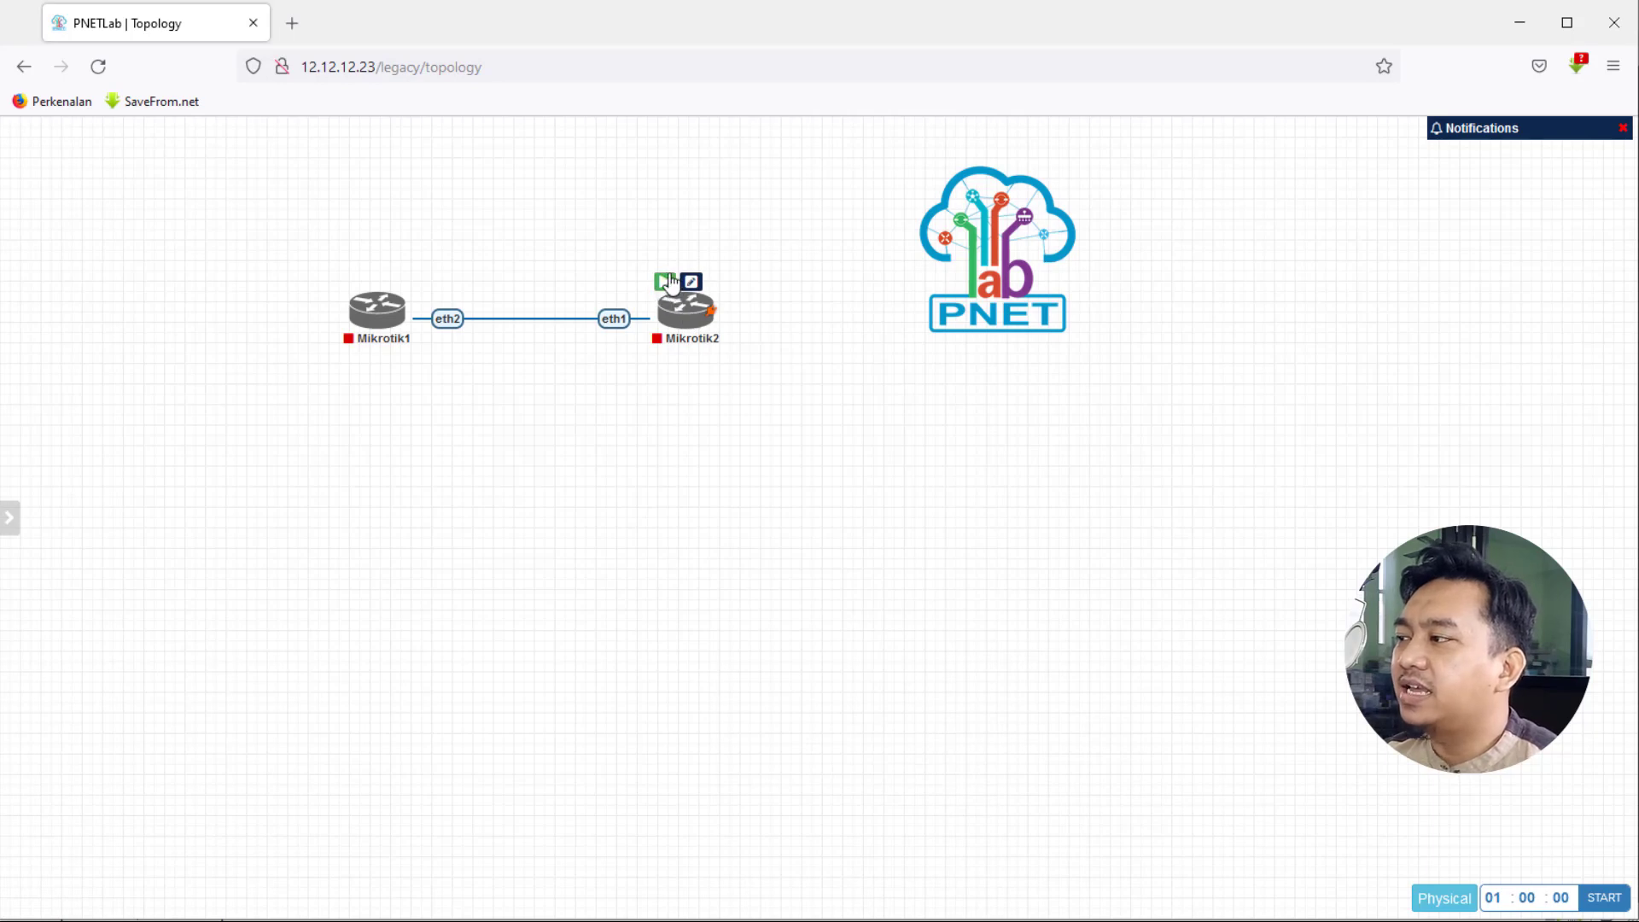
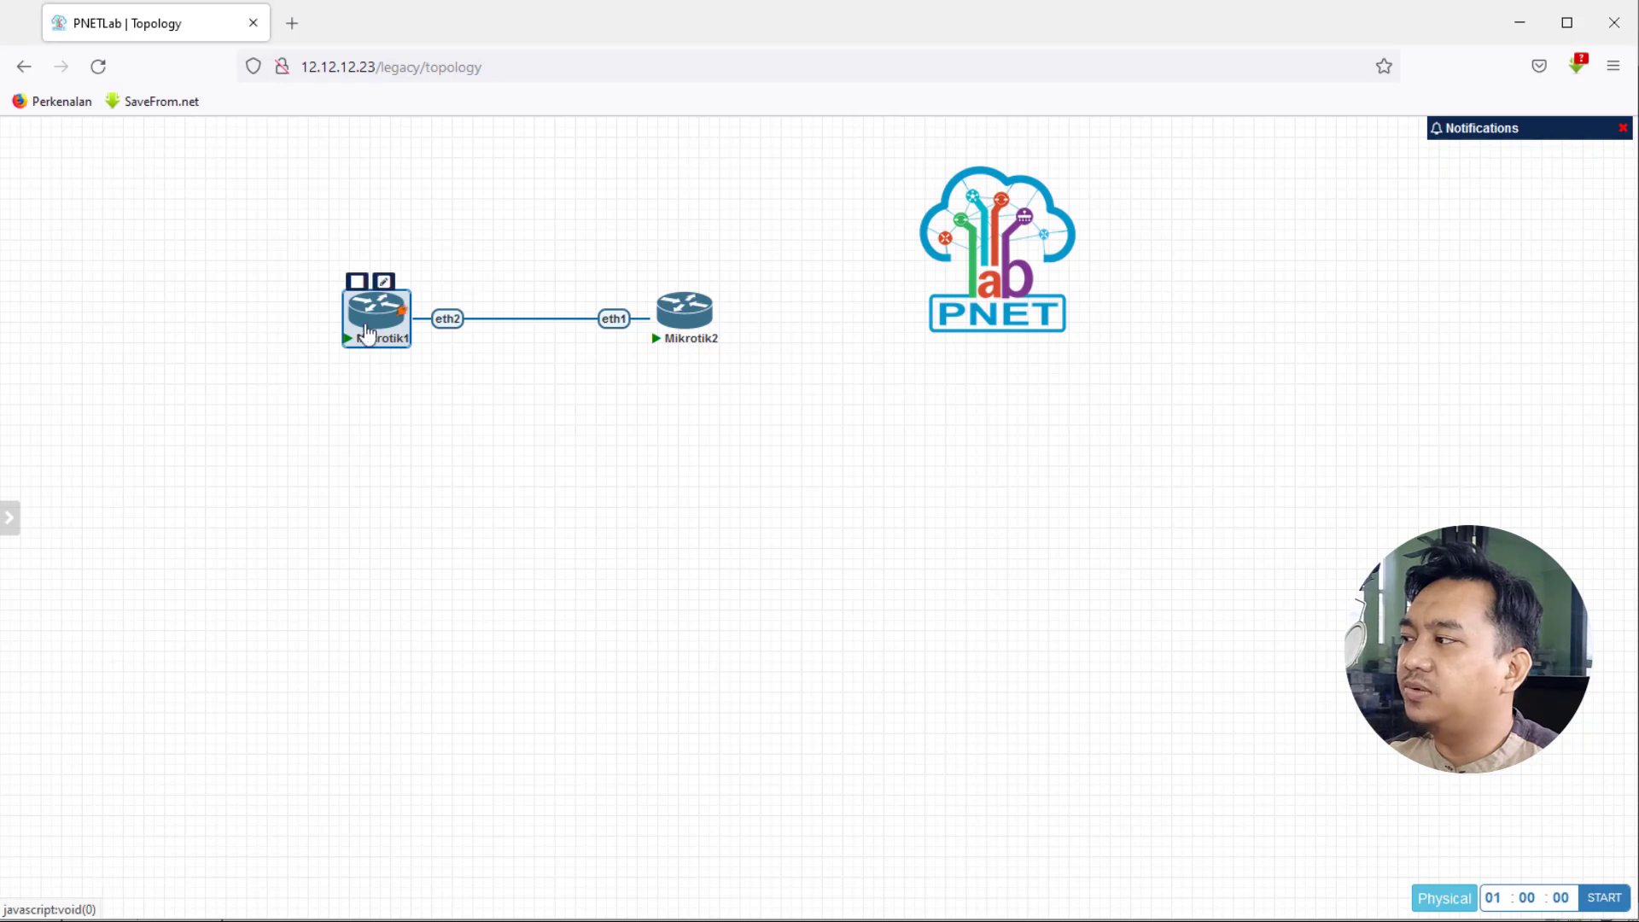
- Bring up the 'Group of Mikrotik1' context menu on the Mikrotik1 router node
right_click(367, 320)
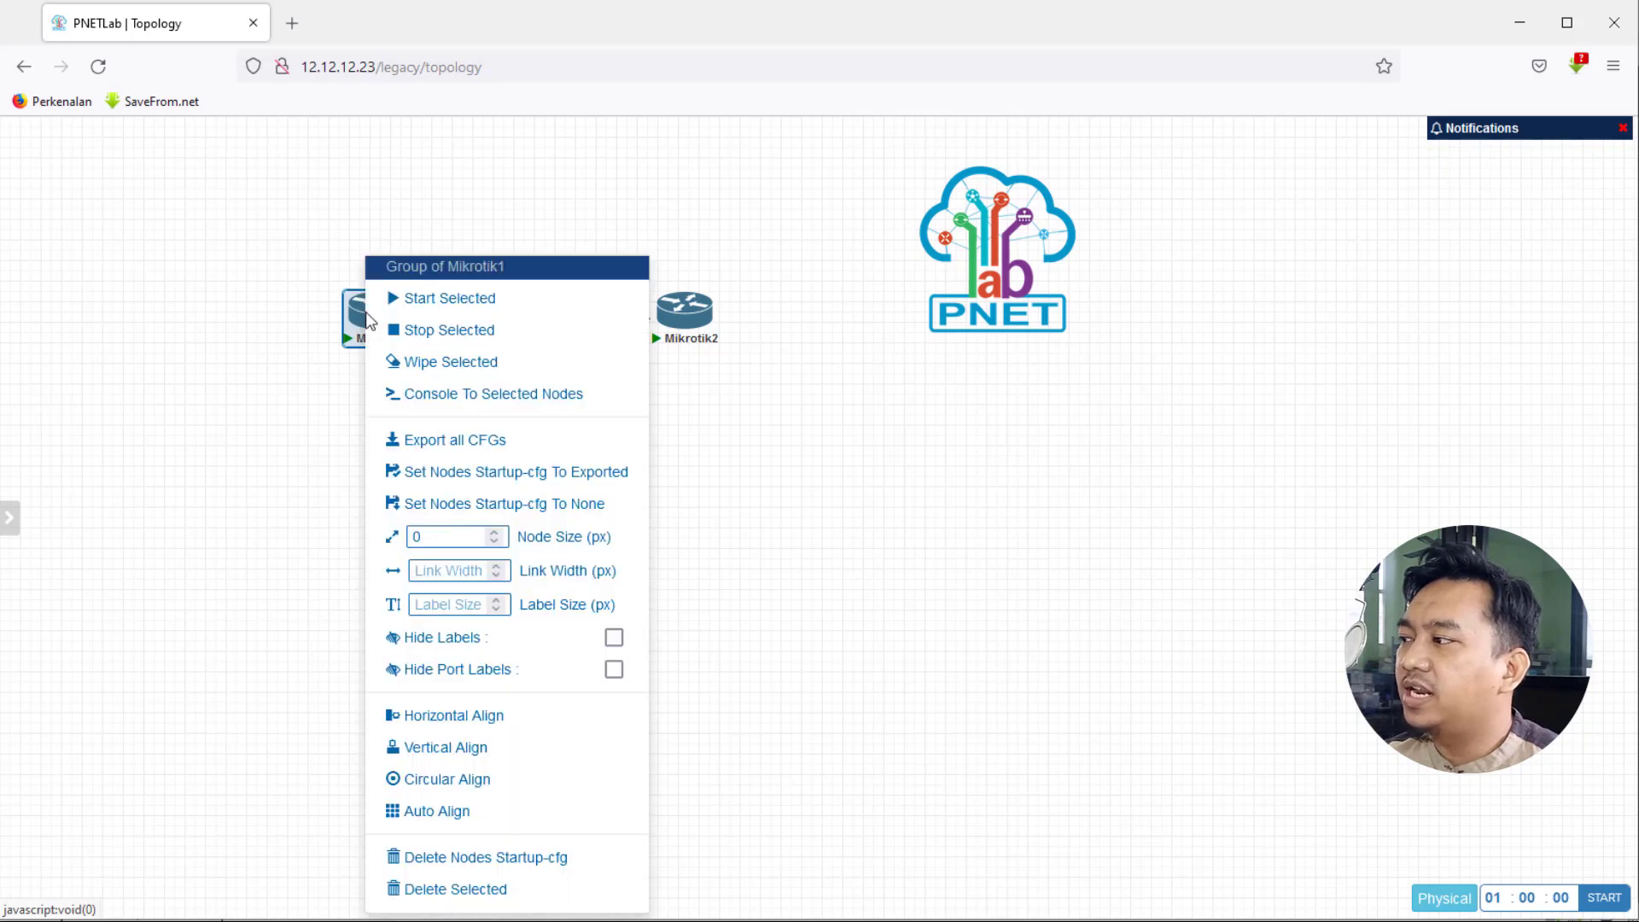
- Open a Mikrotik1 console and move the Terminal window to the lower right, clear of both routers
left_click(420, 405)
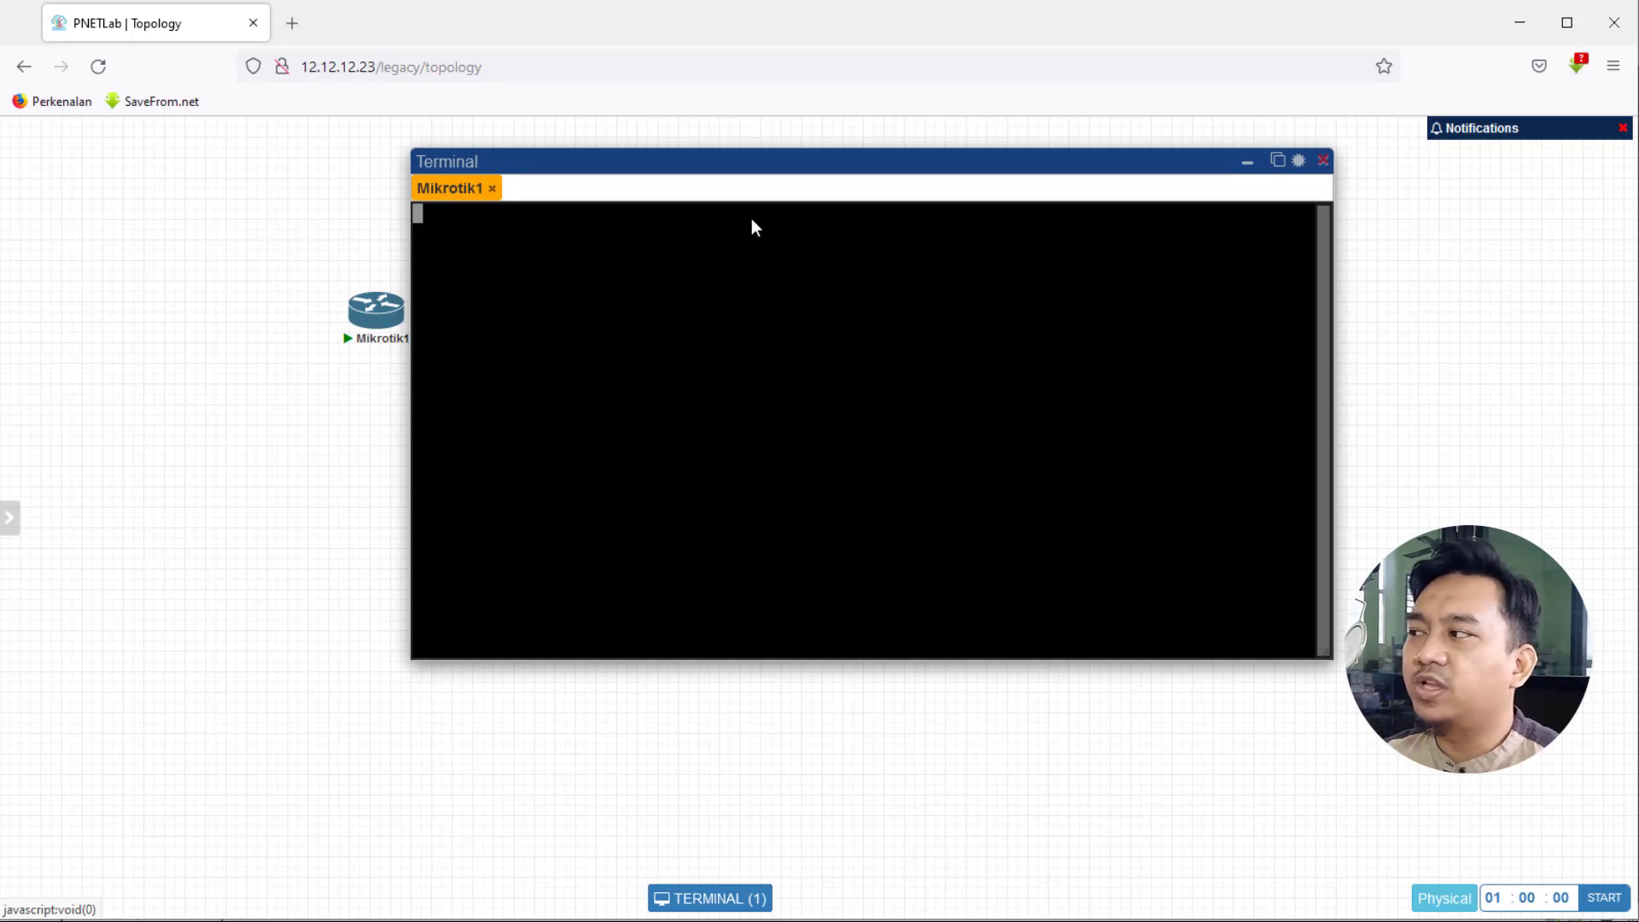
left_click_drag(731, 161, 710, 384)
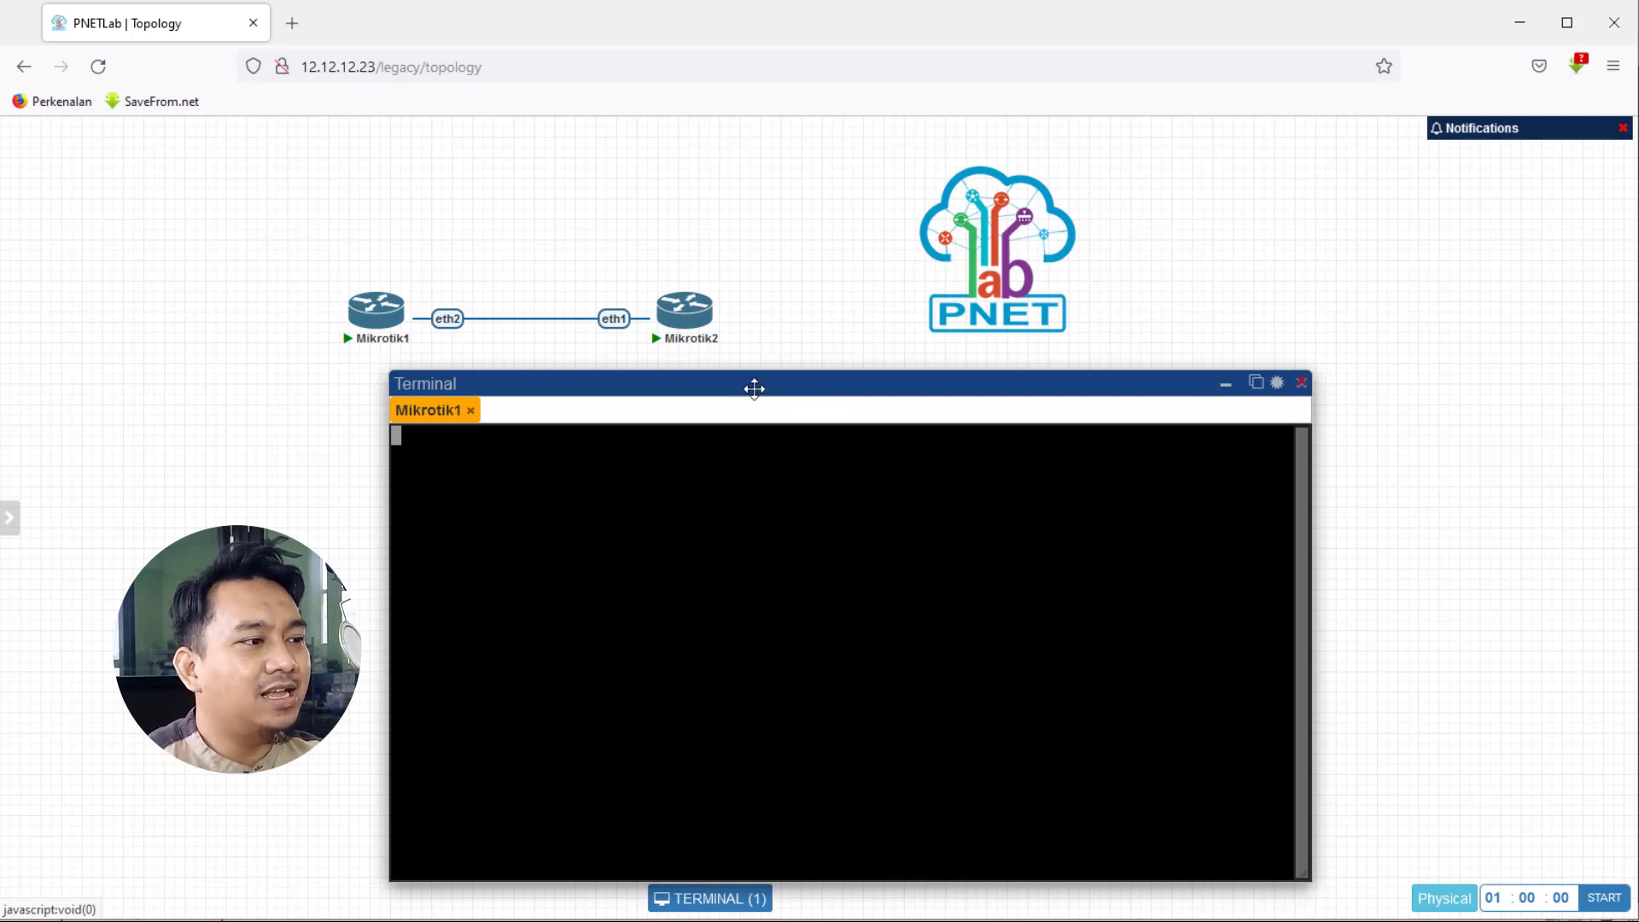
left_click_drag(793, 391, 925, 347)
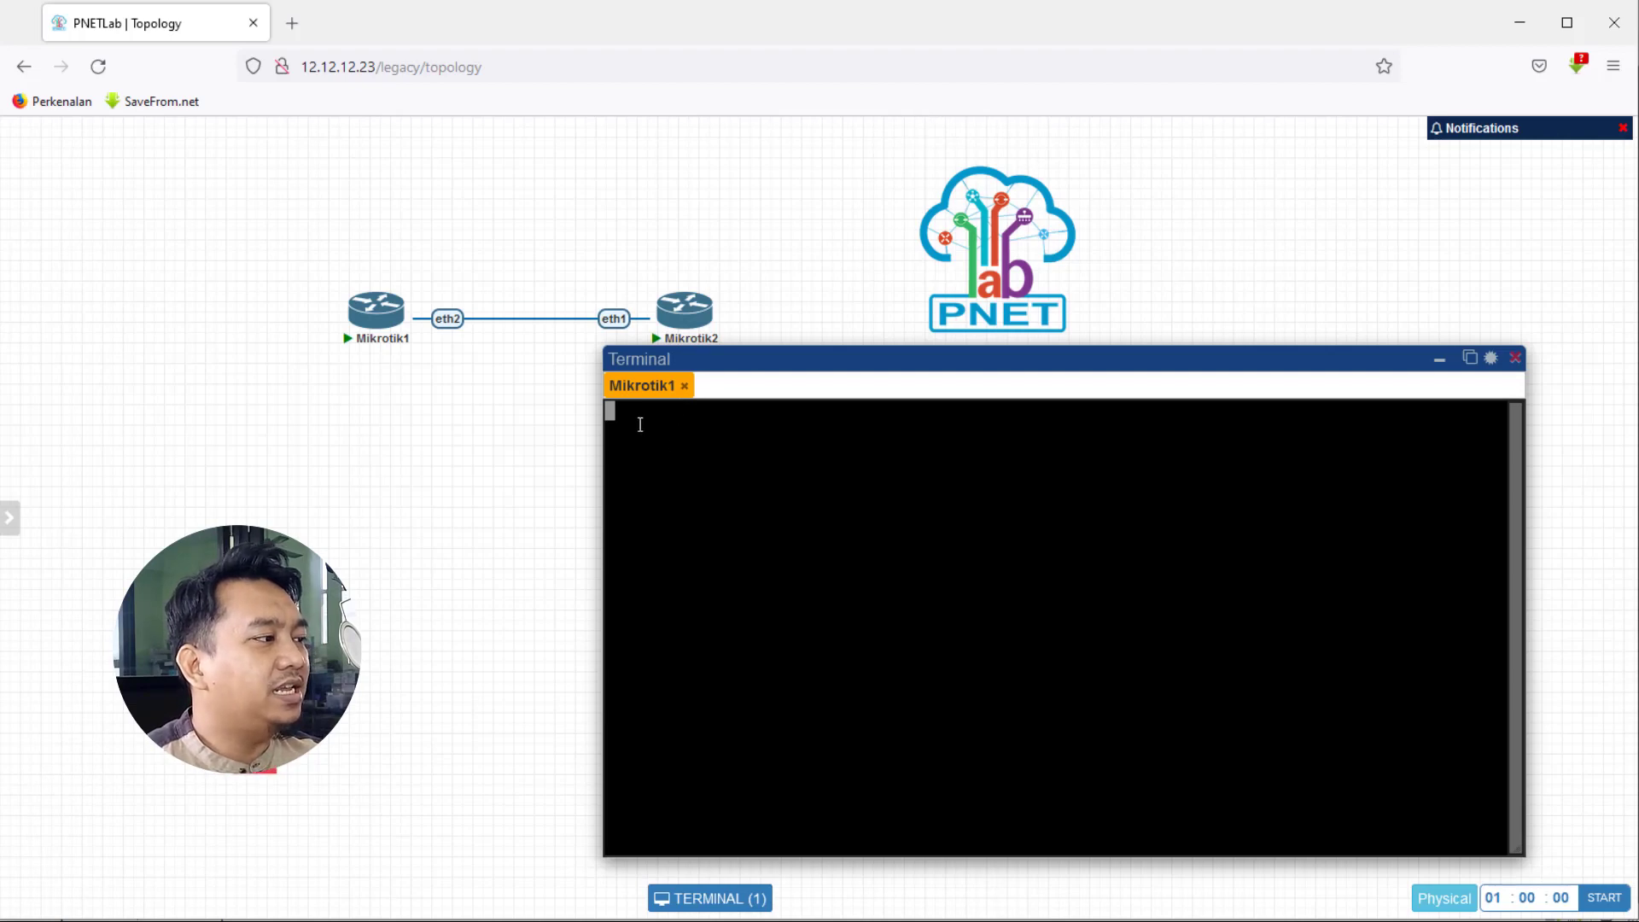
- Log in to Mikrotik1 with the default admin account and decline the license with n
key("Return")
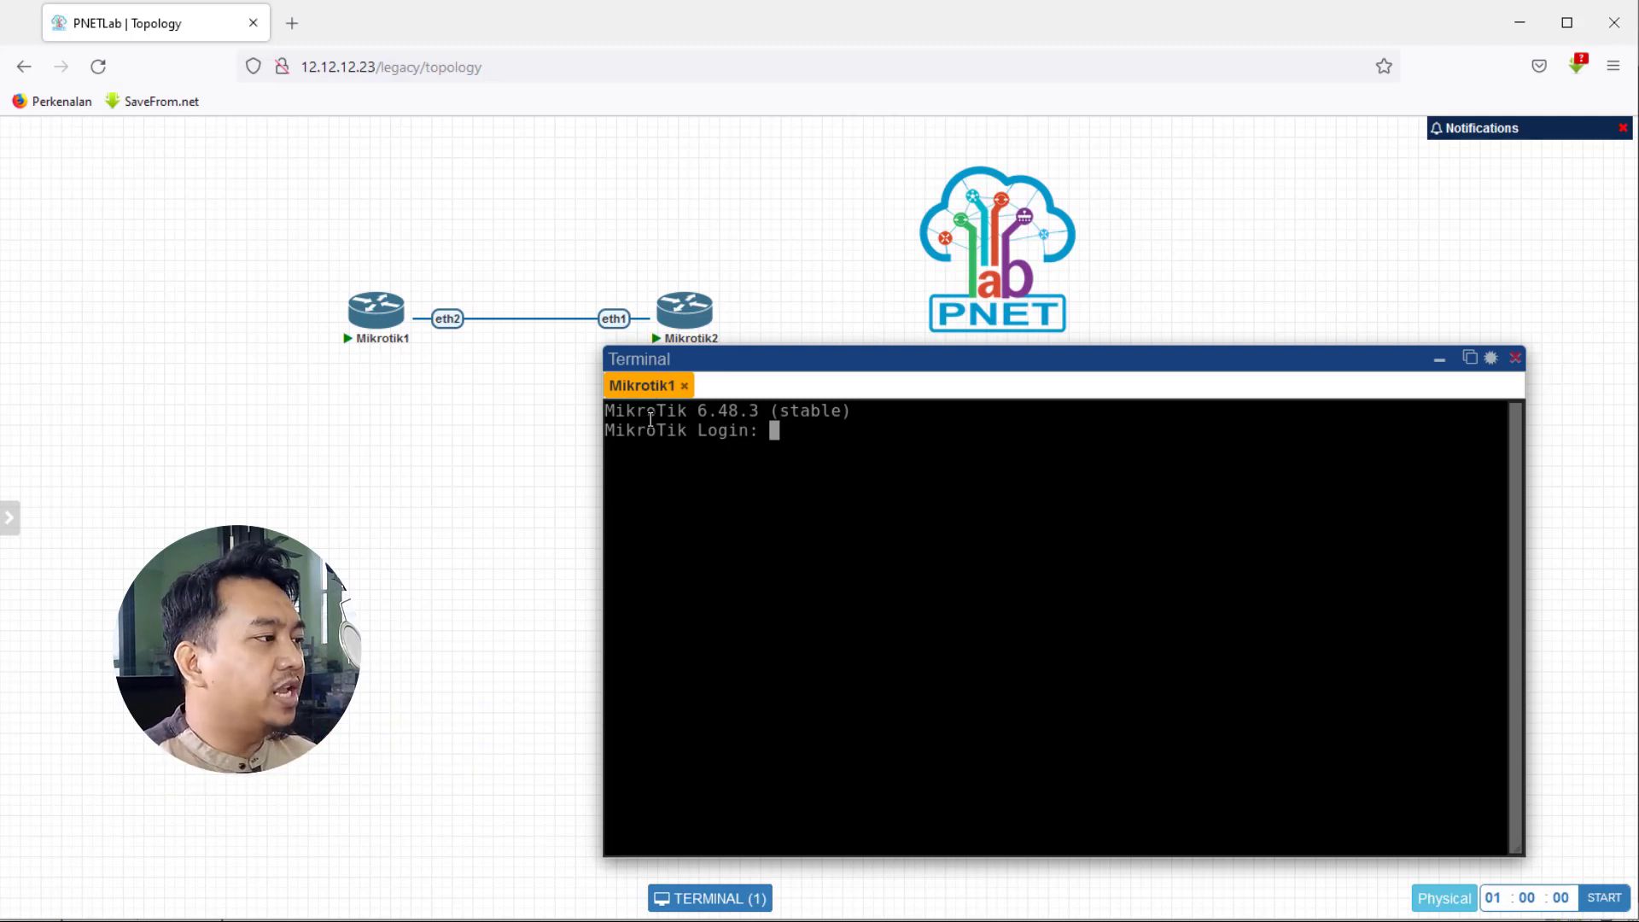
type("admin")
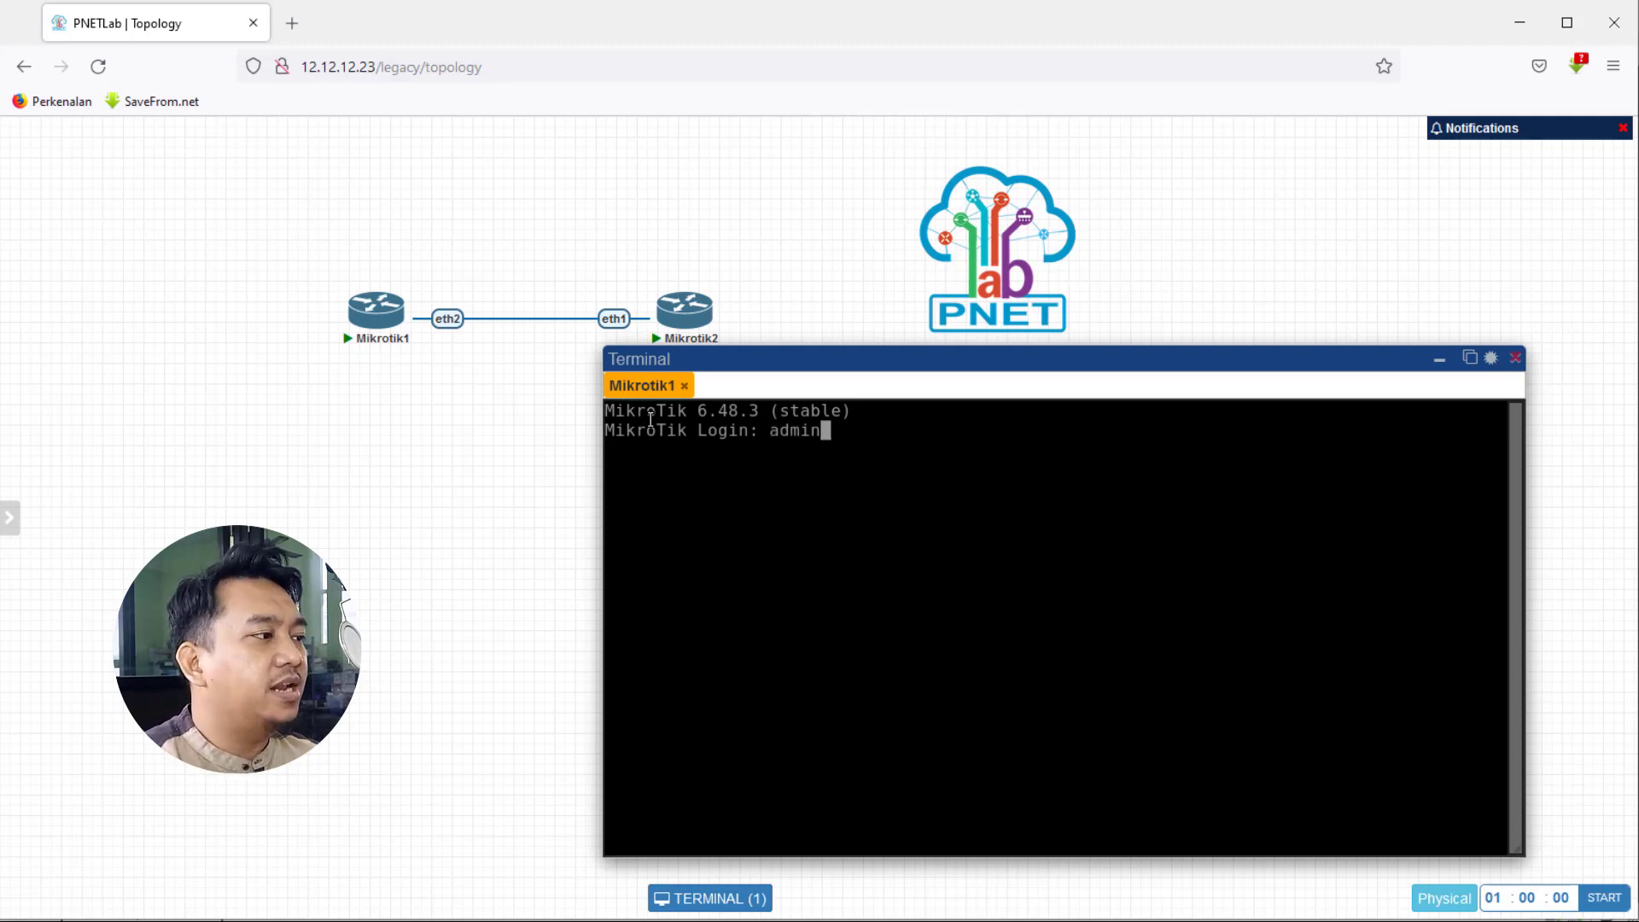
key("Return")
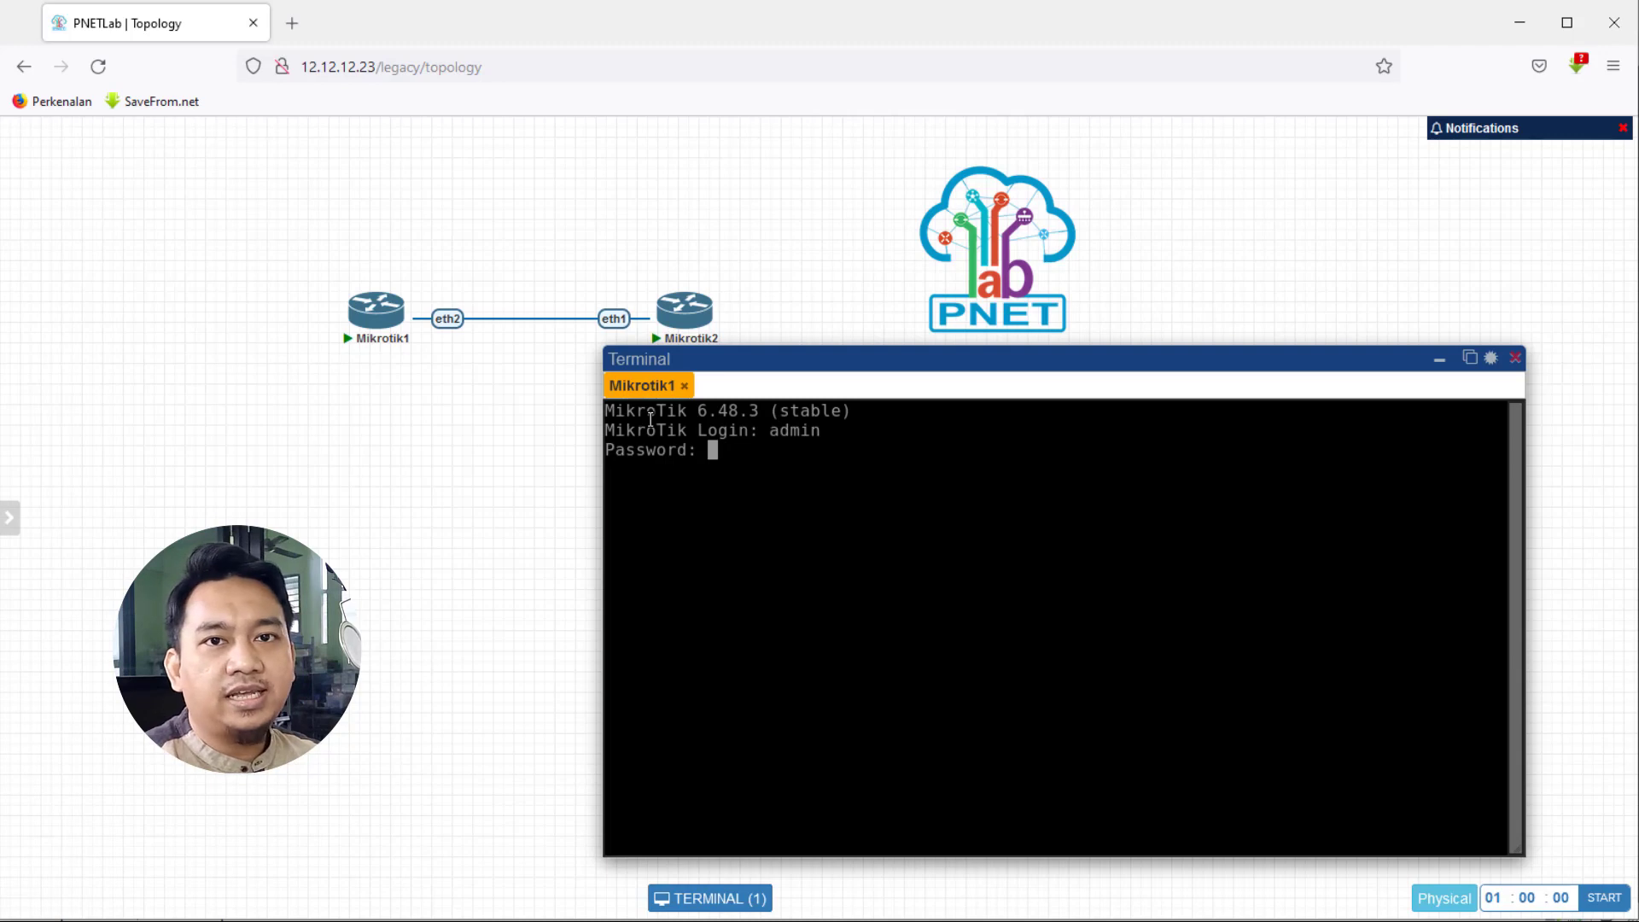
key("Return")
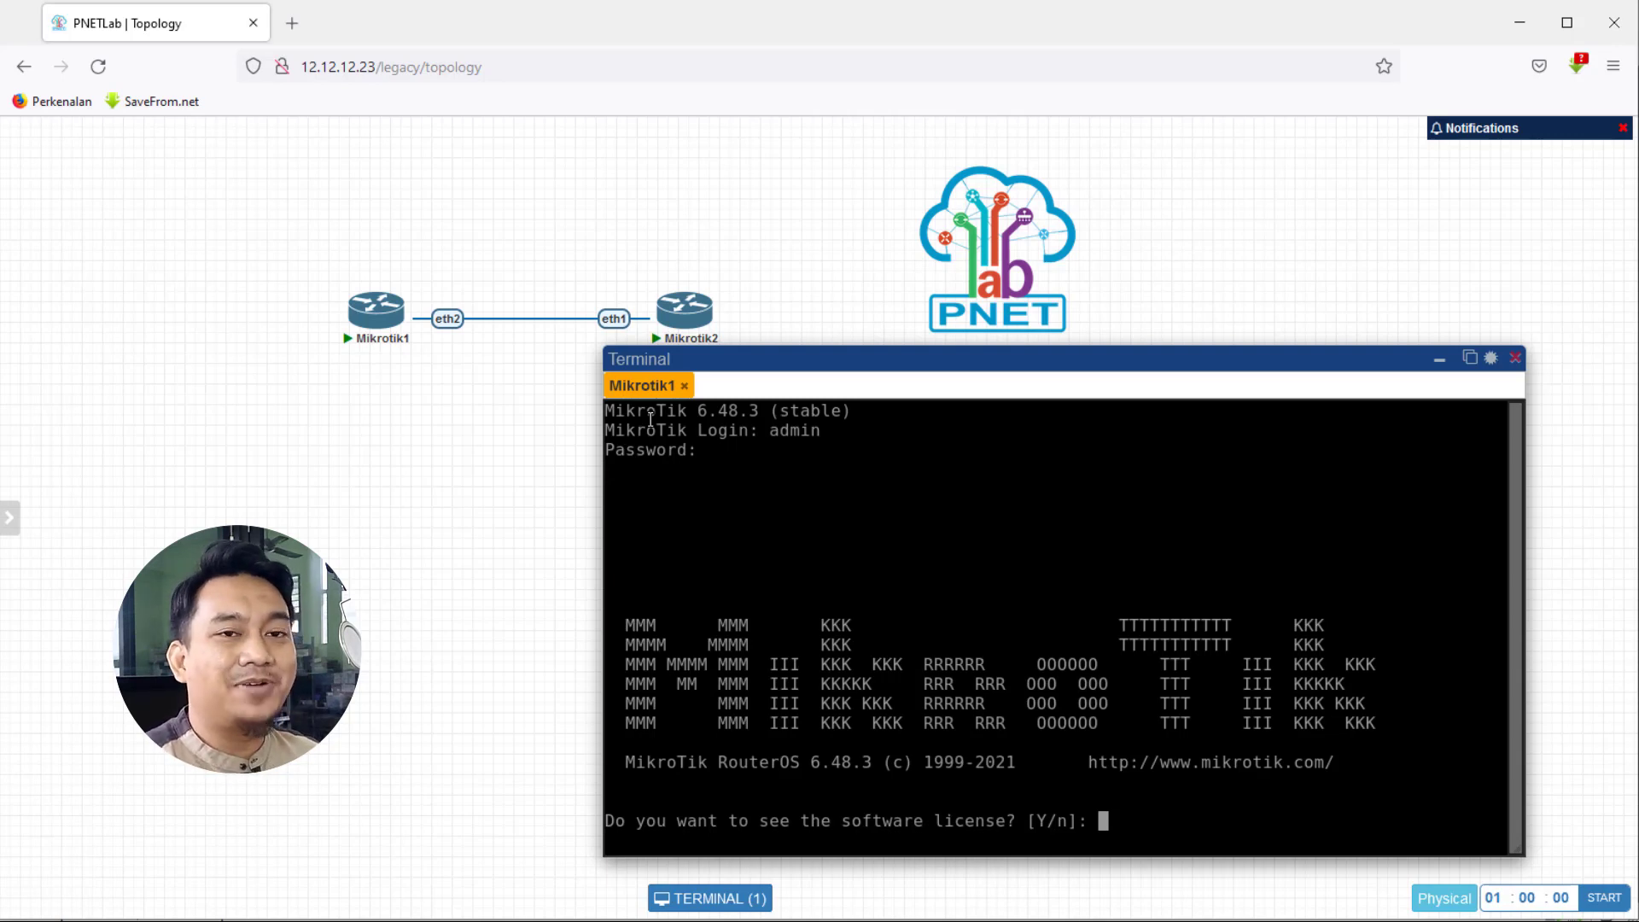
type("n")
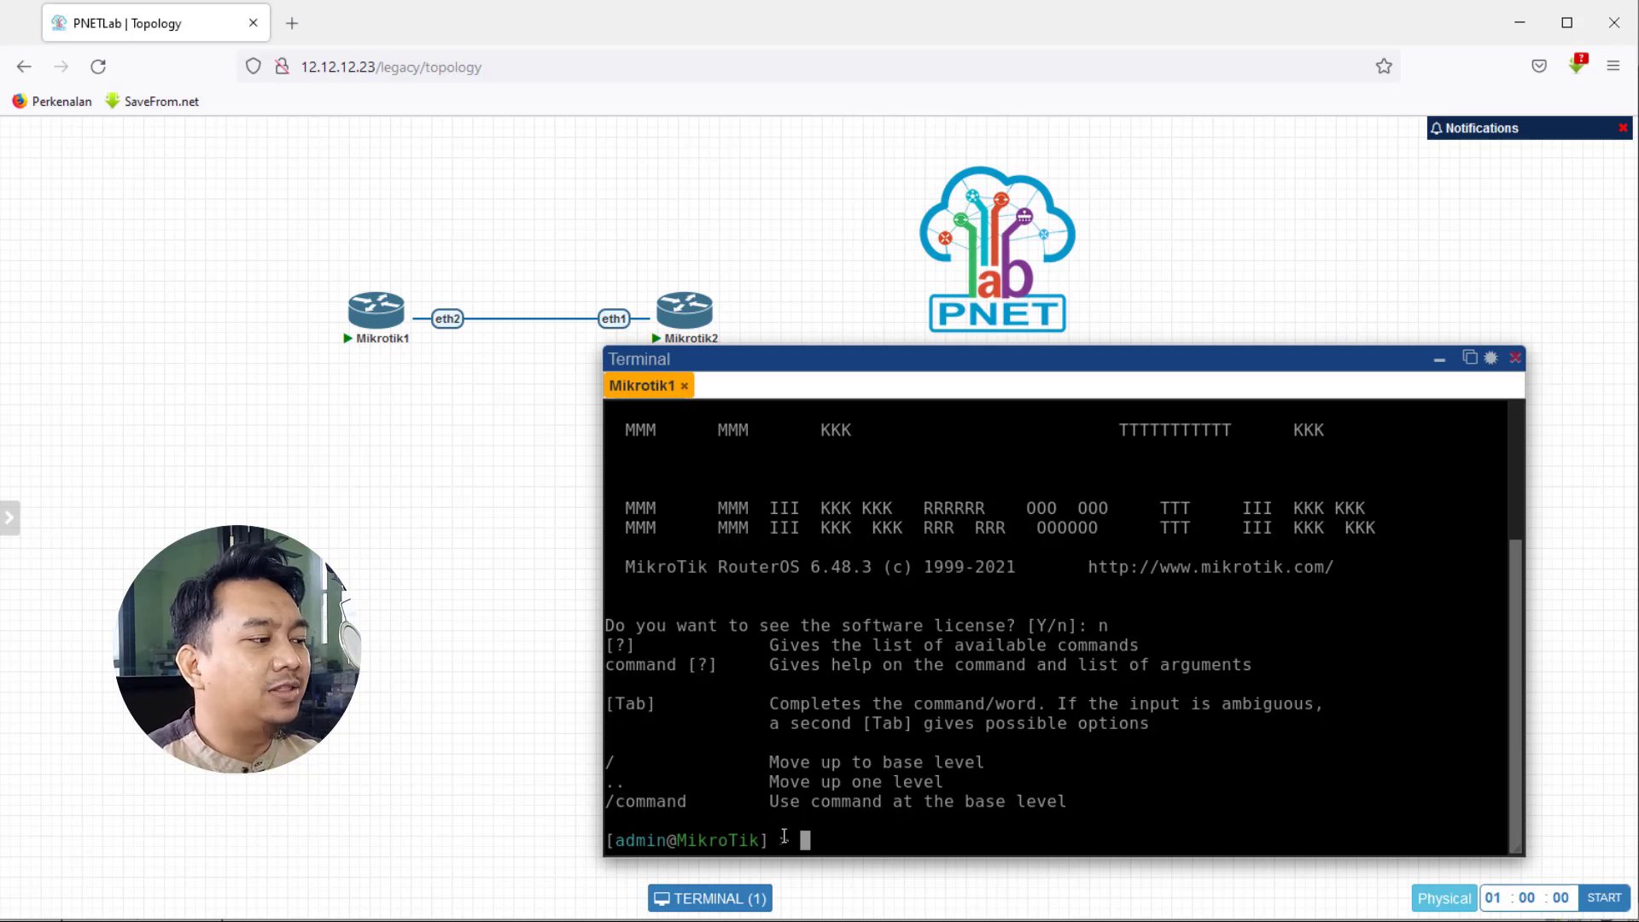
- Type test characters at the RouterOS prompt and erase them again
type("sdfsd")
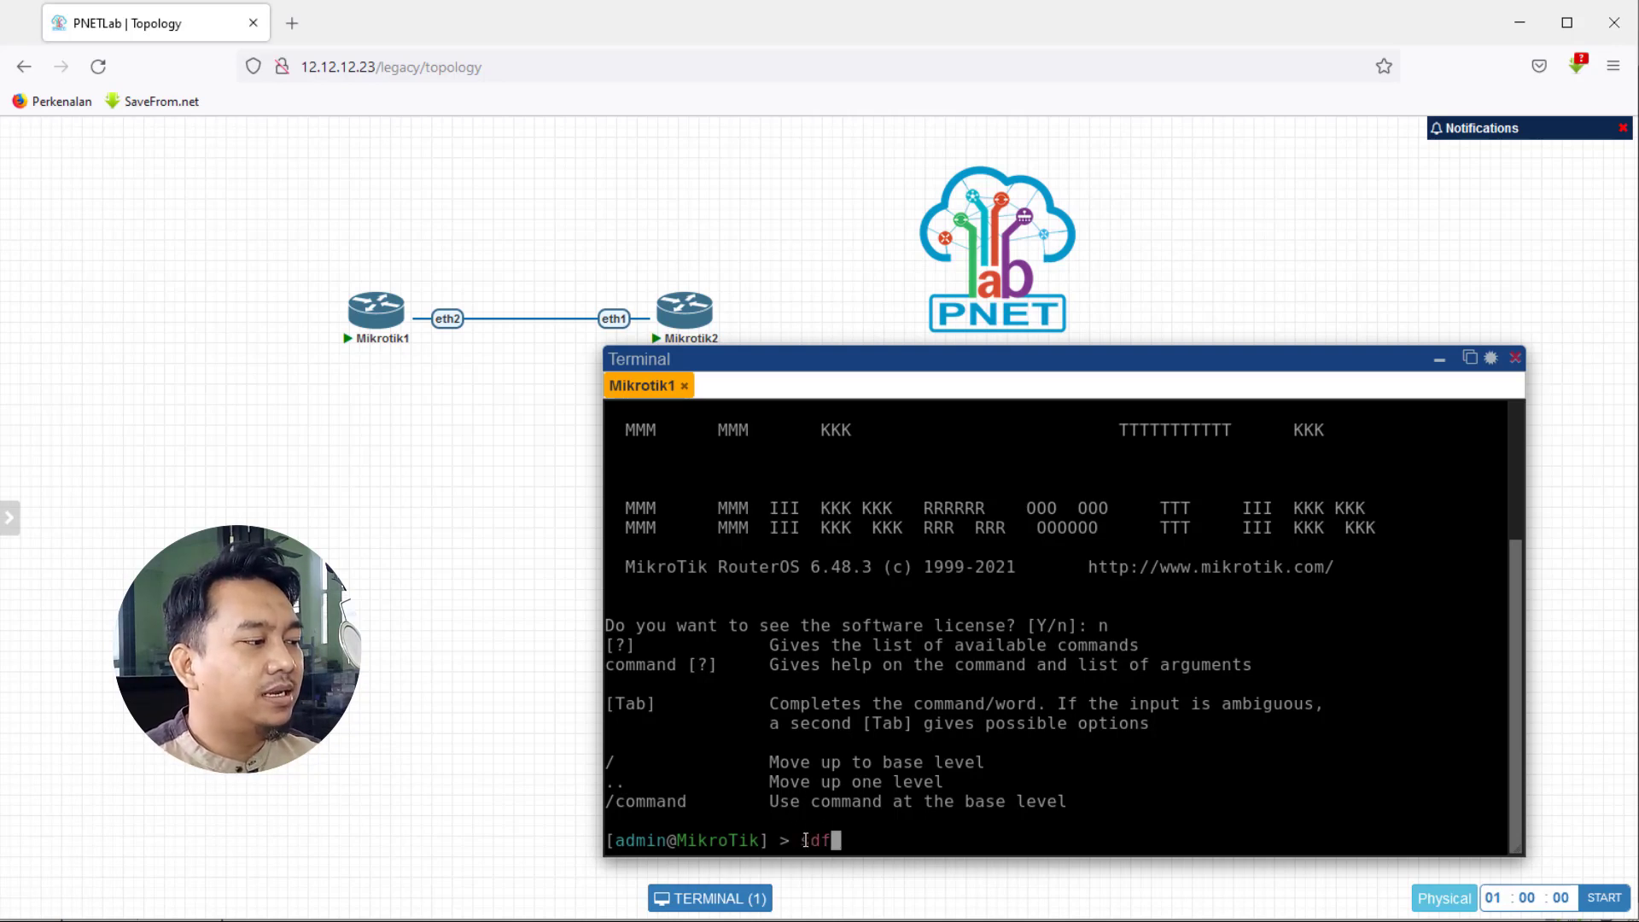
key("BackSpace")
key("BackSpace")
key("BackSpace")
key("BackSpace")
key("BackSpace")
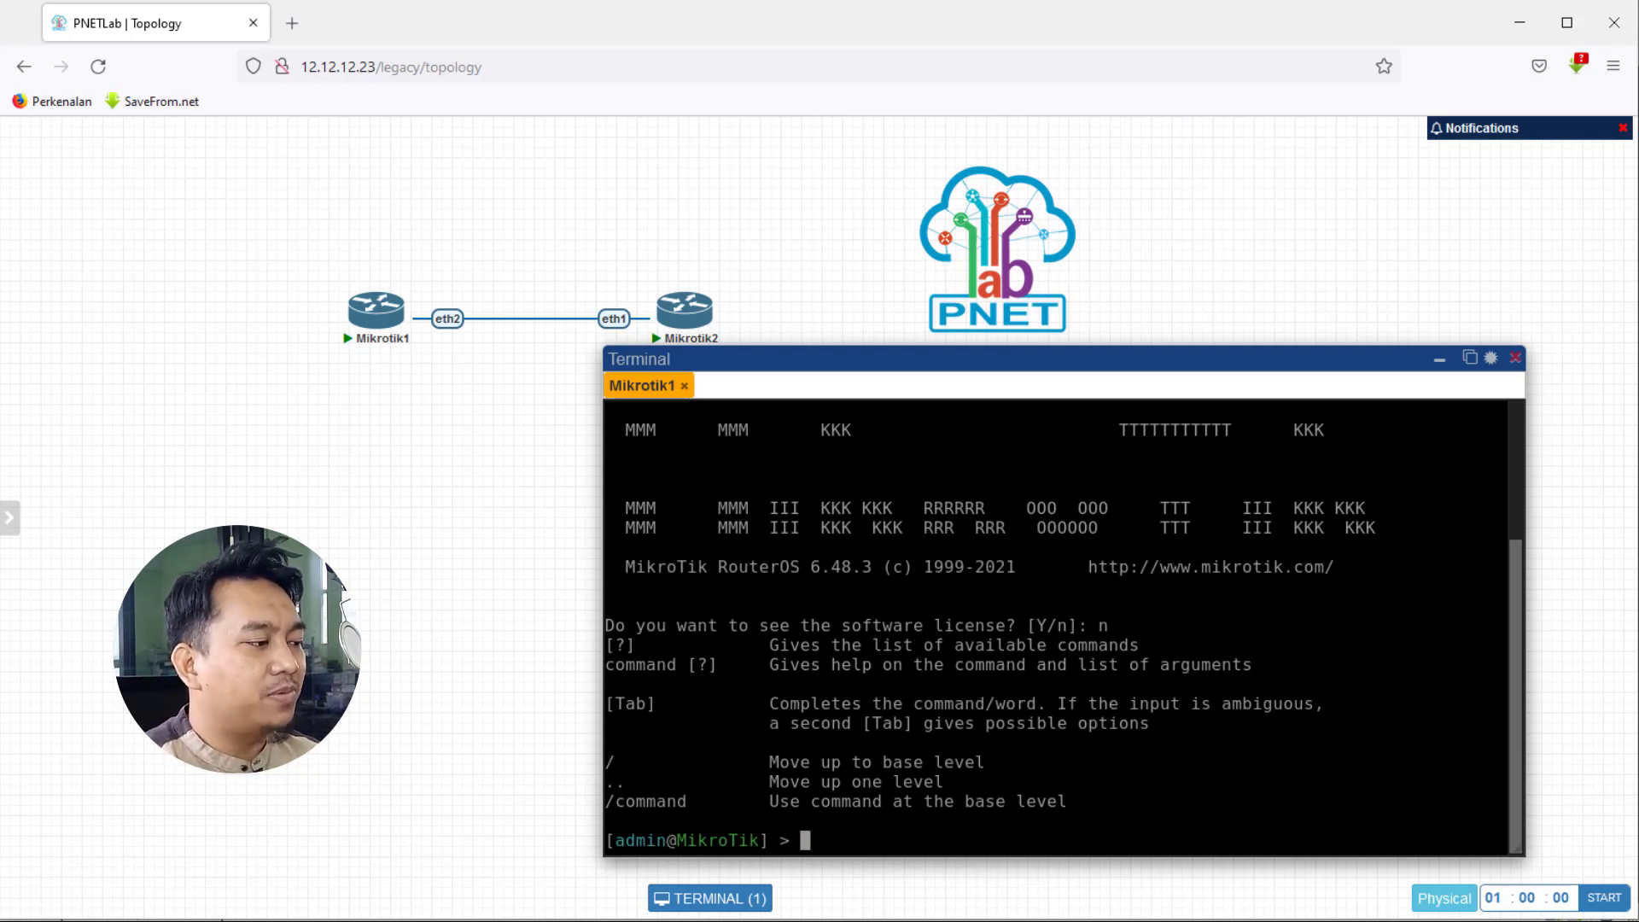
type("asdasdas")
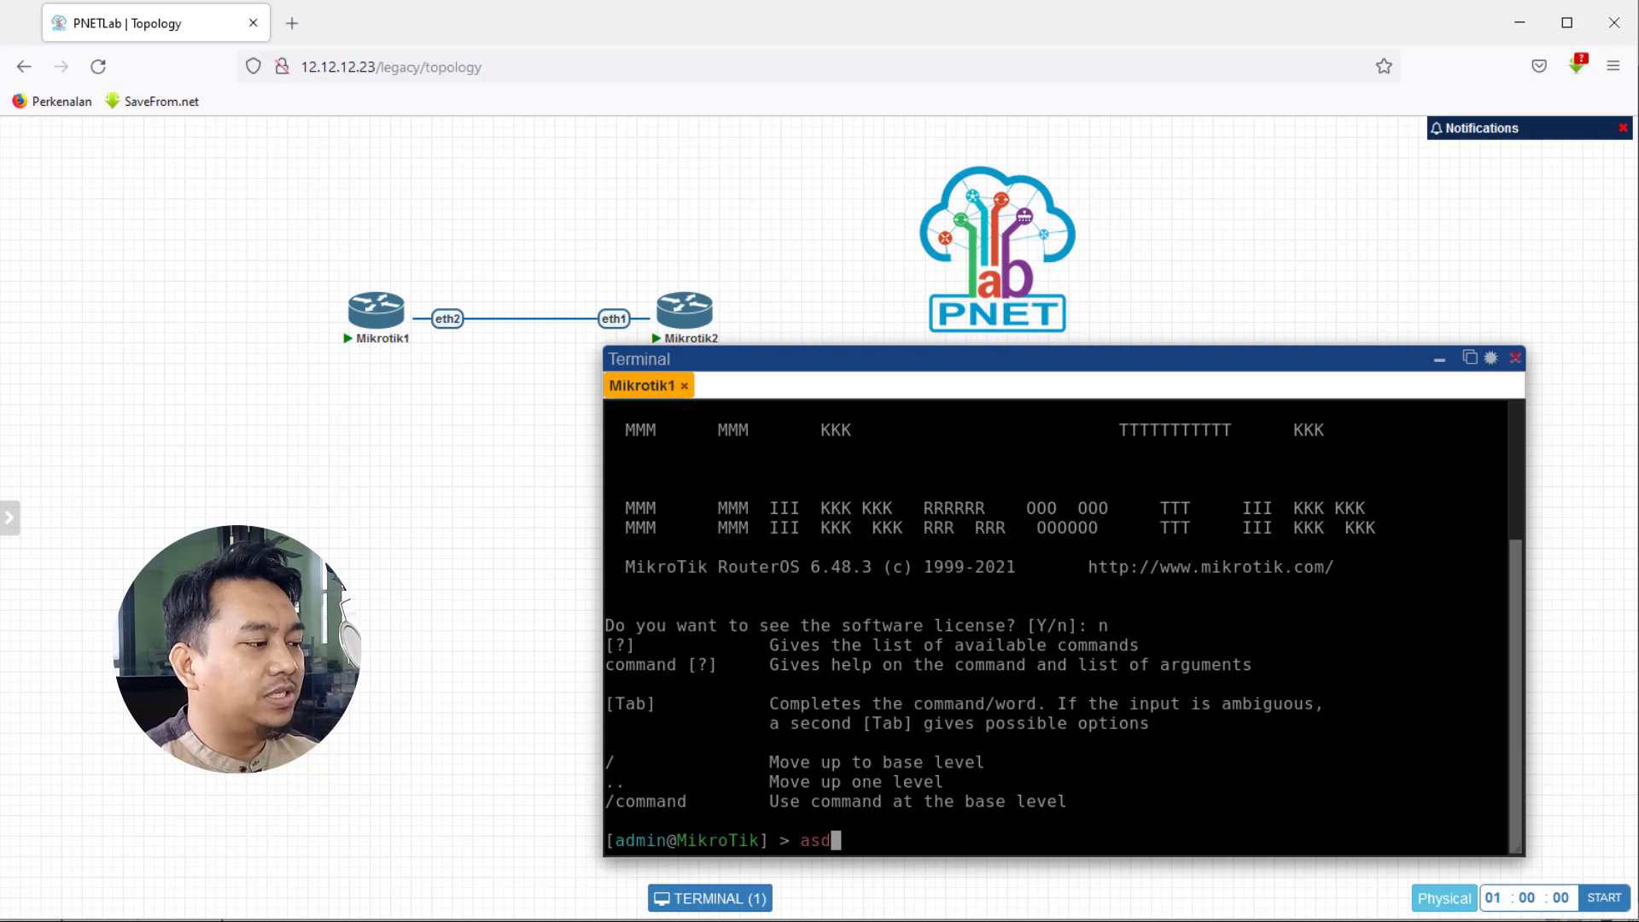
key("BackSpace")
key("BackSpace")
key("BackSpace")
key("BackSpace")
key("BackSpace")
key("BackSpace")
key("BackSpace")
key("BackSpace")
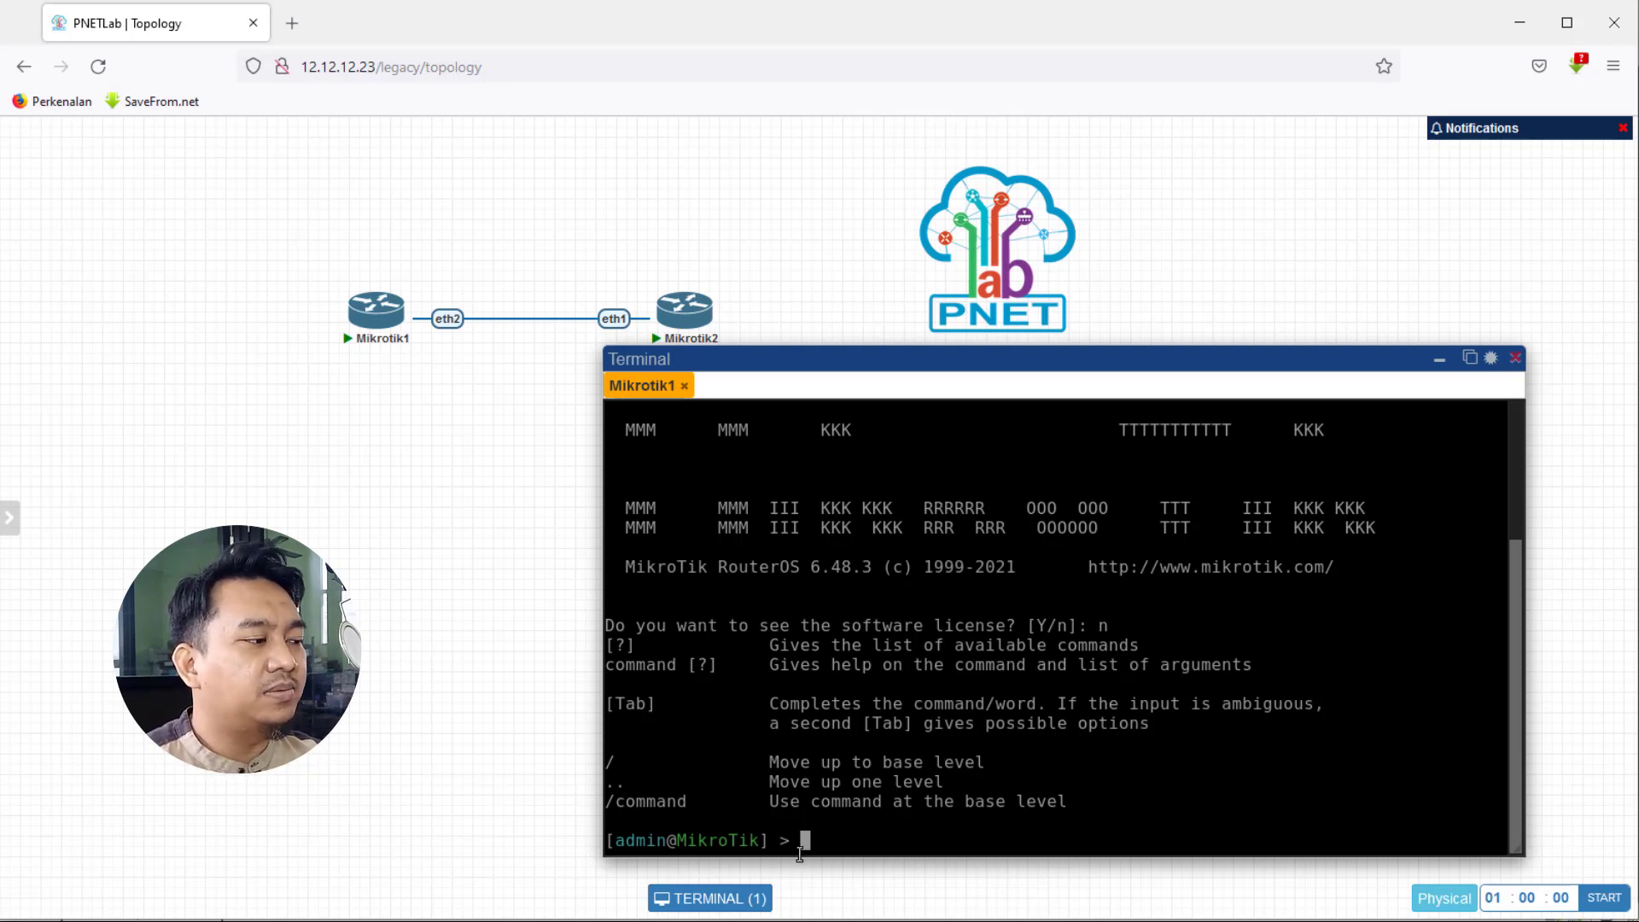
- Close the Mikrotik1 tab and reopen its console at the command prompt via Console To Selected Nodes
left_click(688, 389)
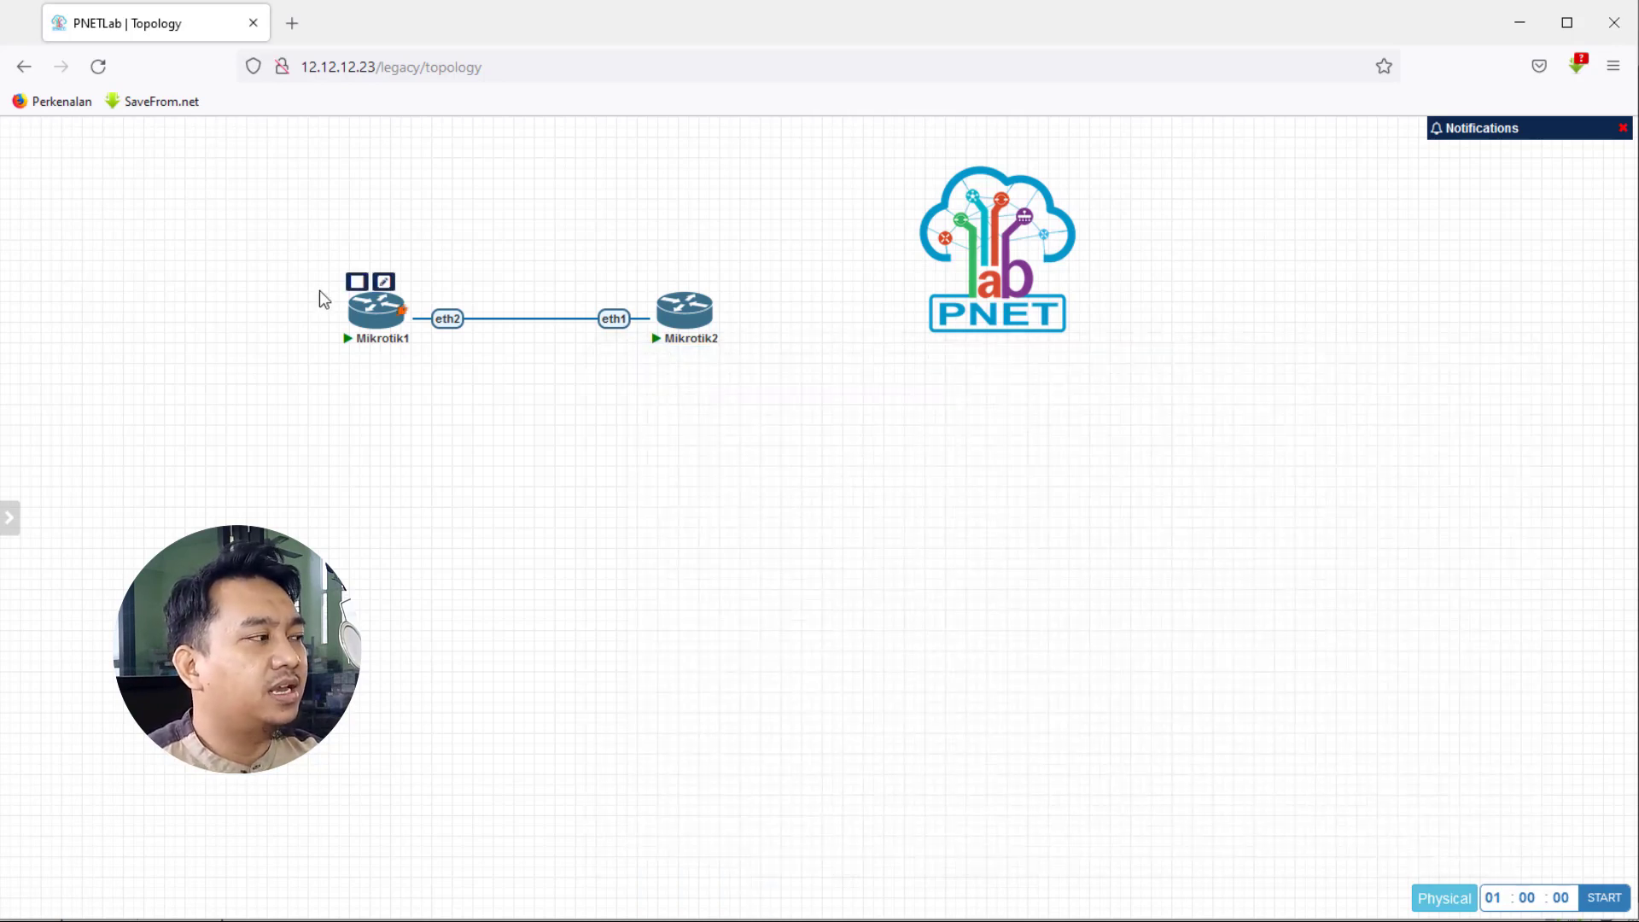
left_click_drag(290, 234, 490, 422)
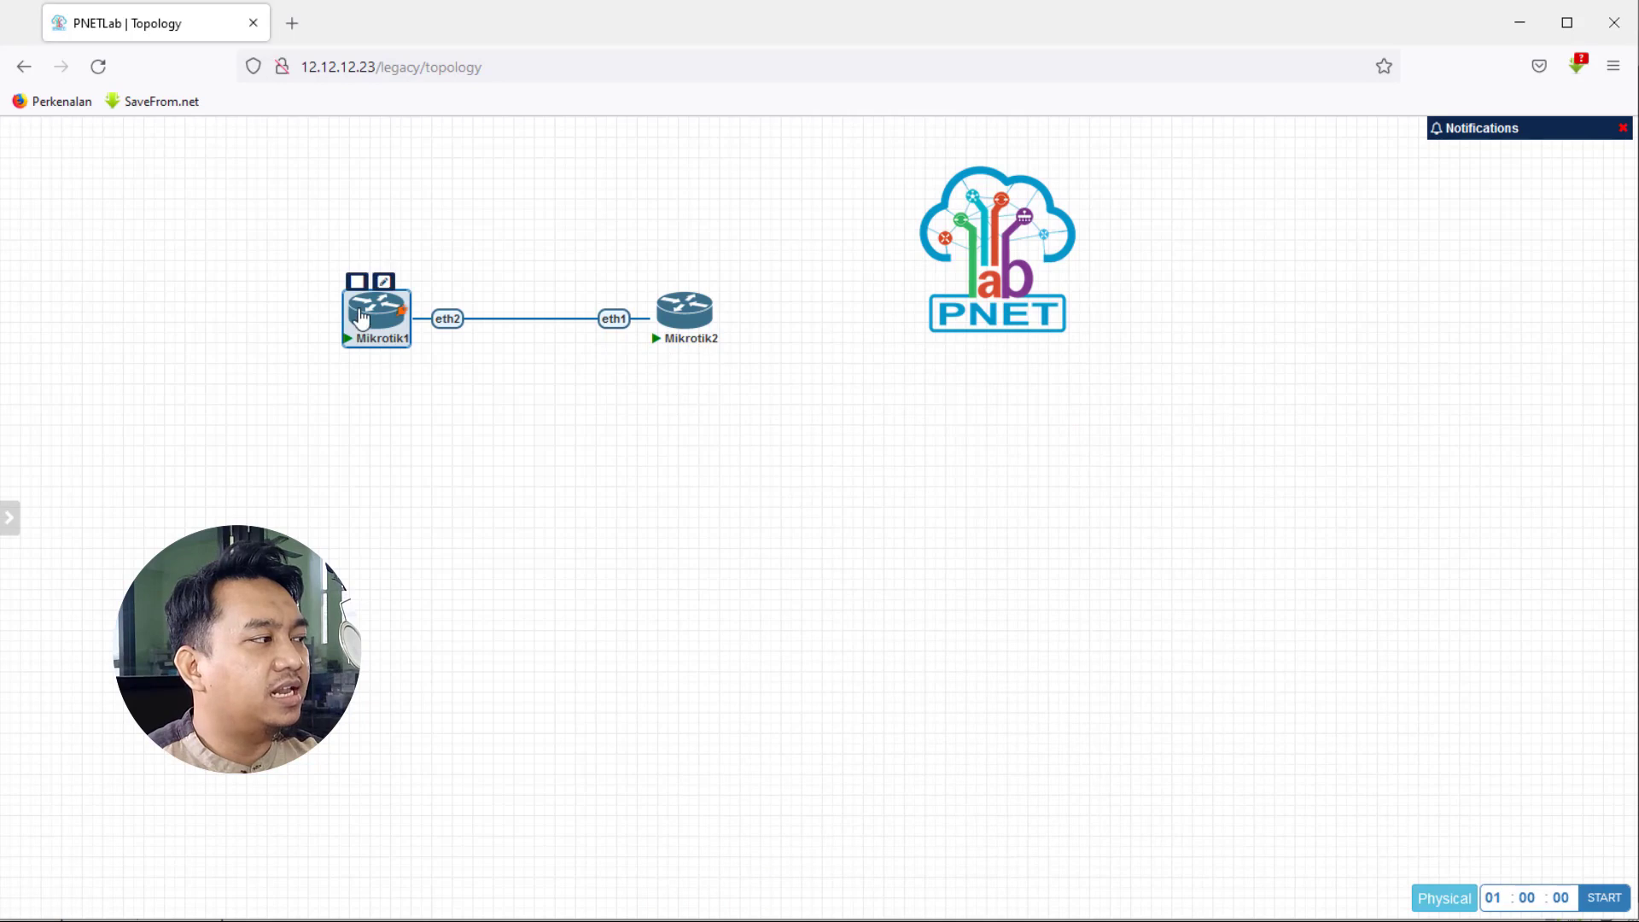
right_click(361, 318)
left_click(427, 392)
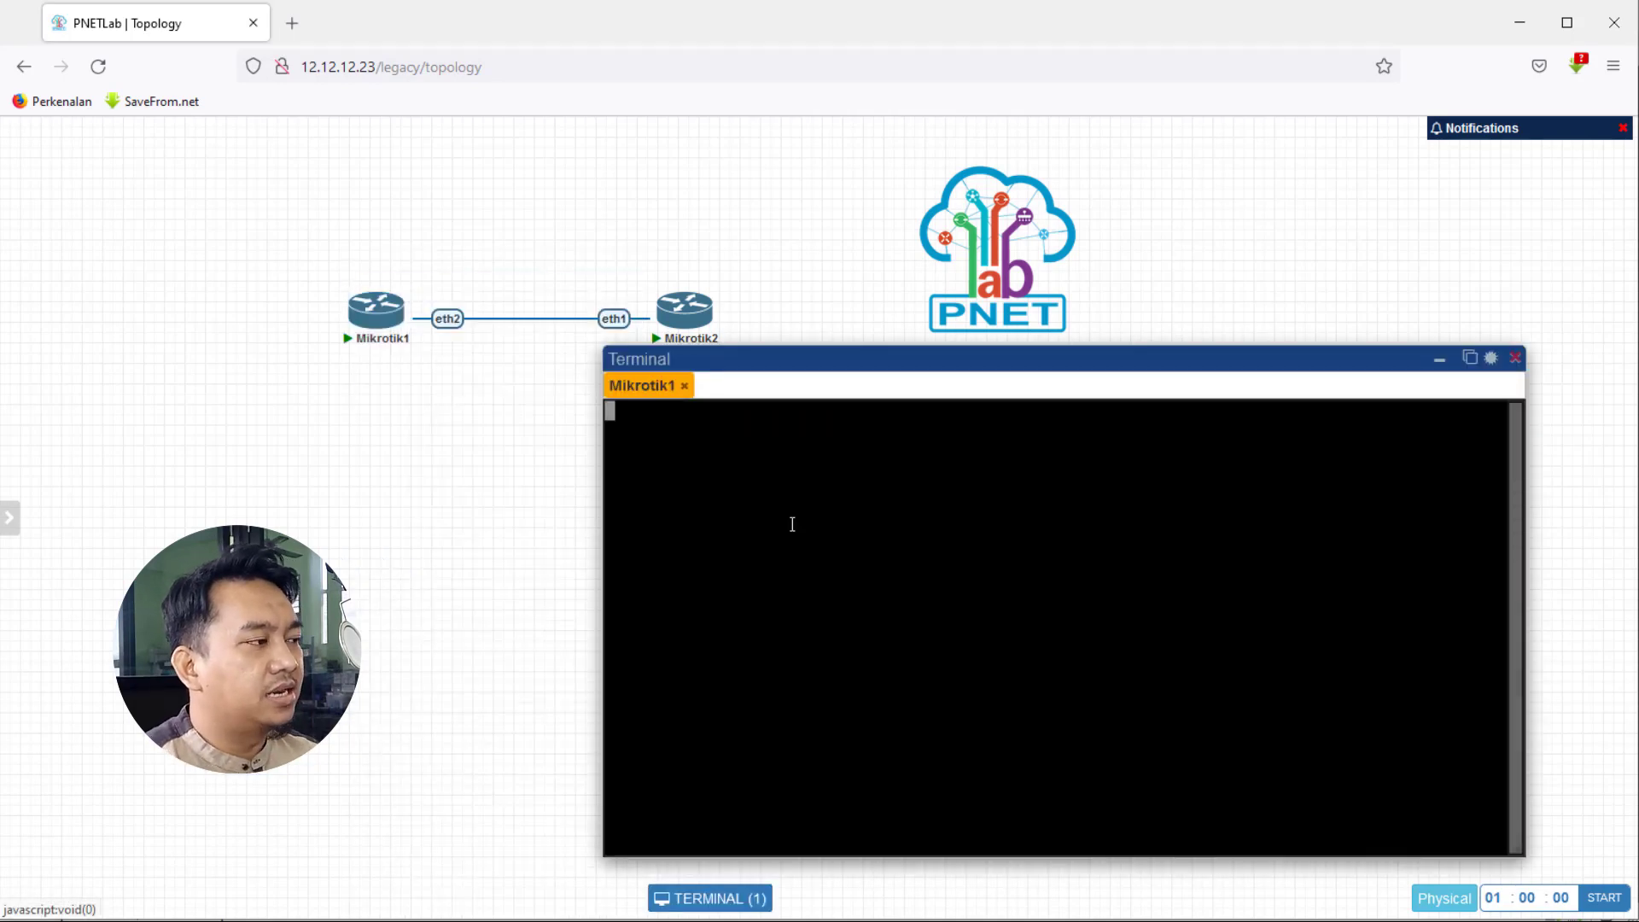
key("Return")
key("Return")
key("Return")
key("Return")
key("Return")
key("Return")
key("Return")
key("Return")
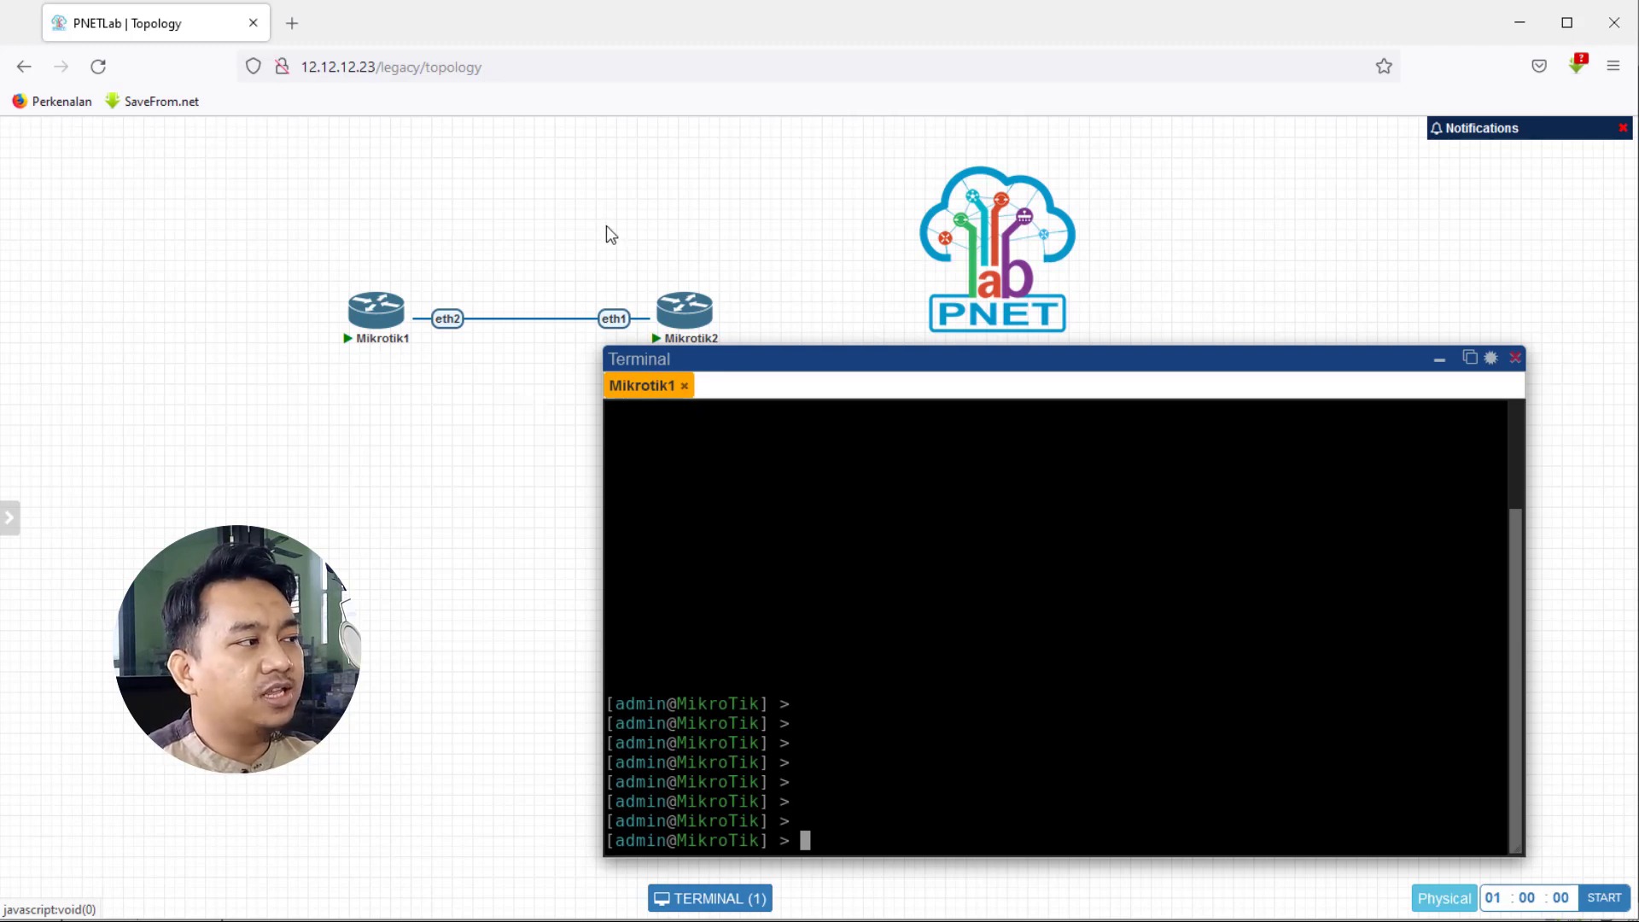
- Minimize the Terminal and box-select the Mikrotik2 node
left_click_drag(606, 225, 739, 343)
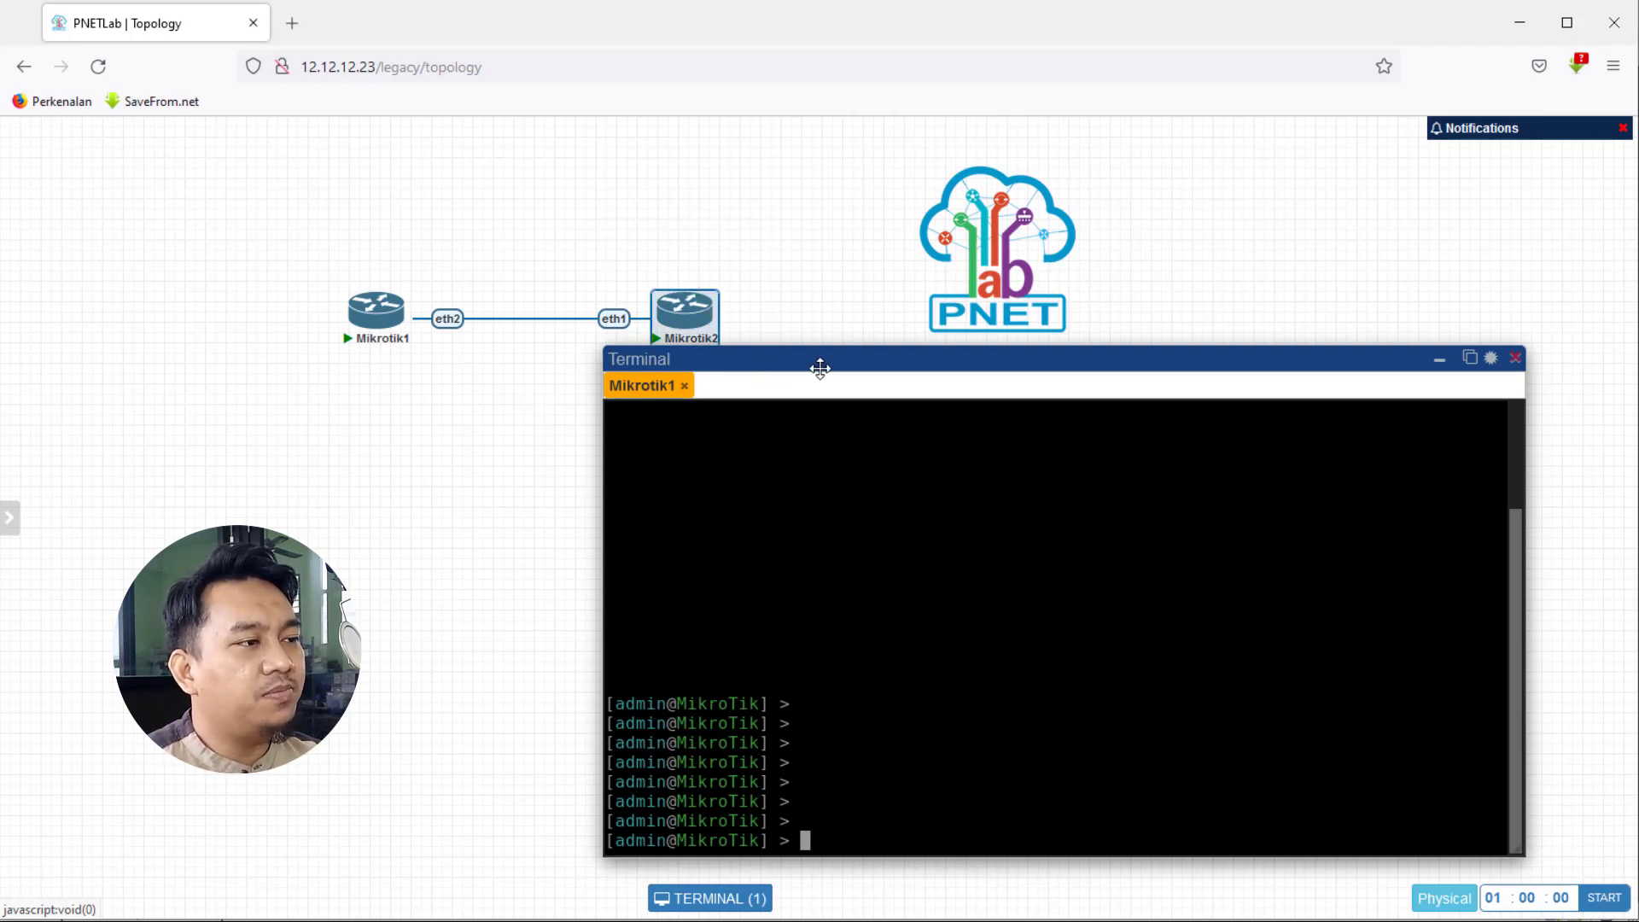
left_click(1441, 365)
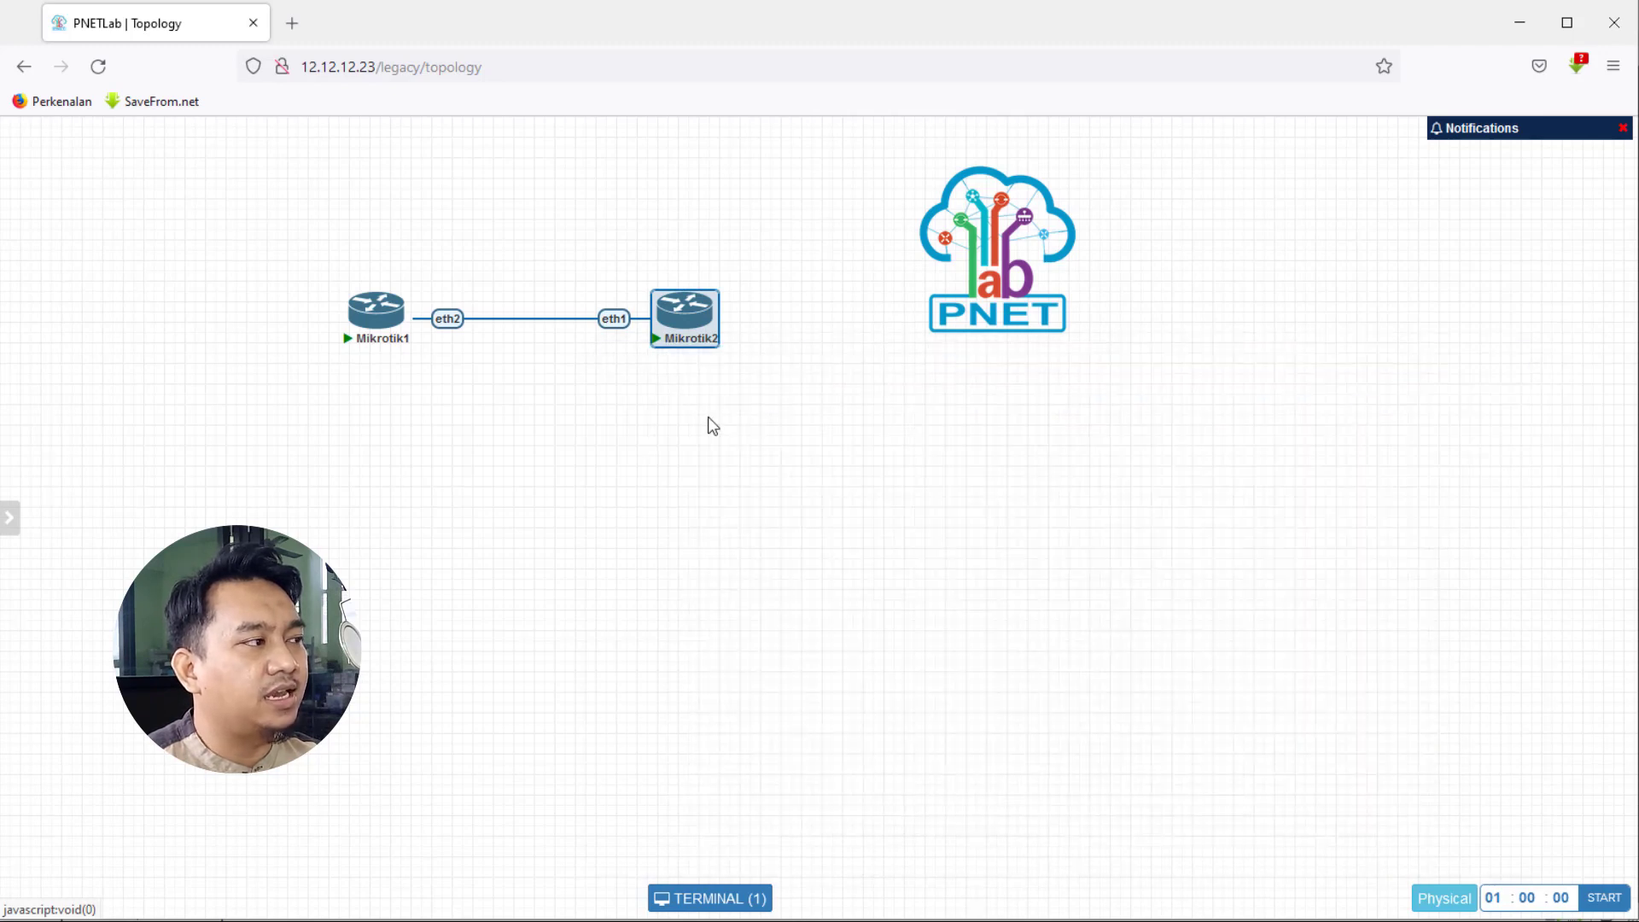
left_click(618, 248)
left_click_drag(618, 248, 767, 402)
- Open a Mikrotik2 console, log in with the default admin account, and decline the license
right_click(689, 314)
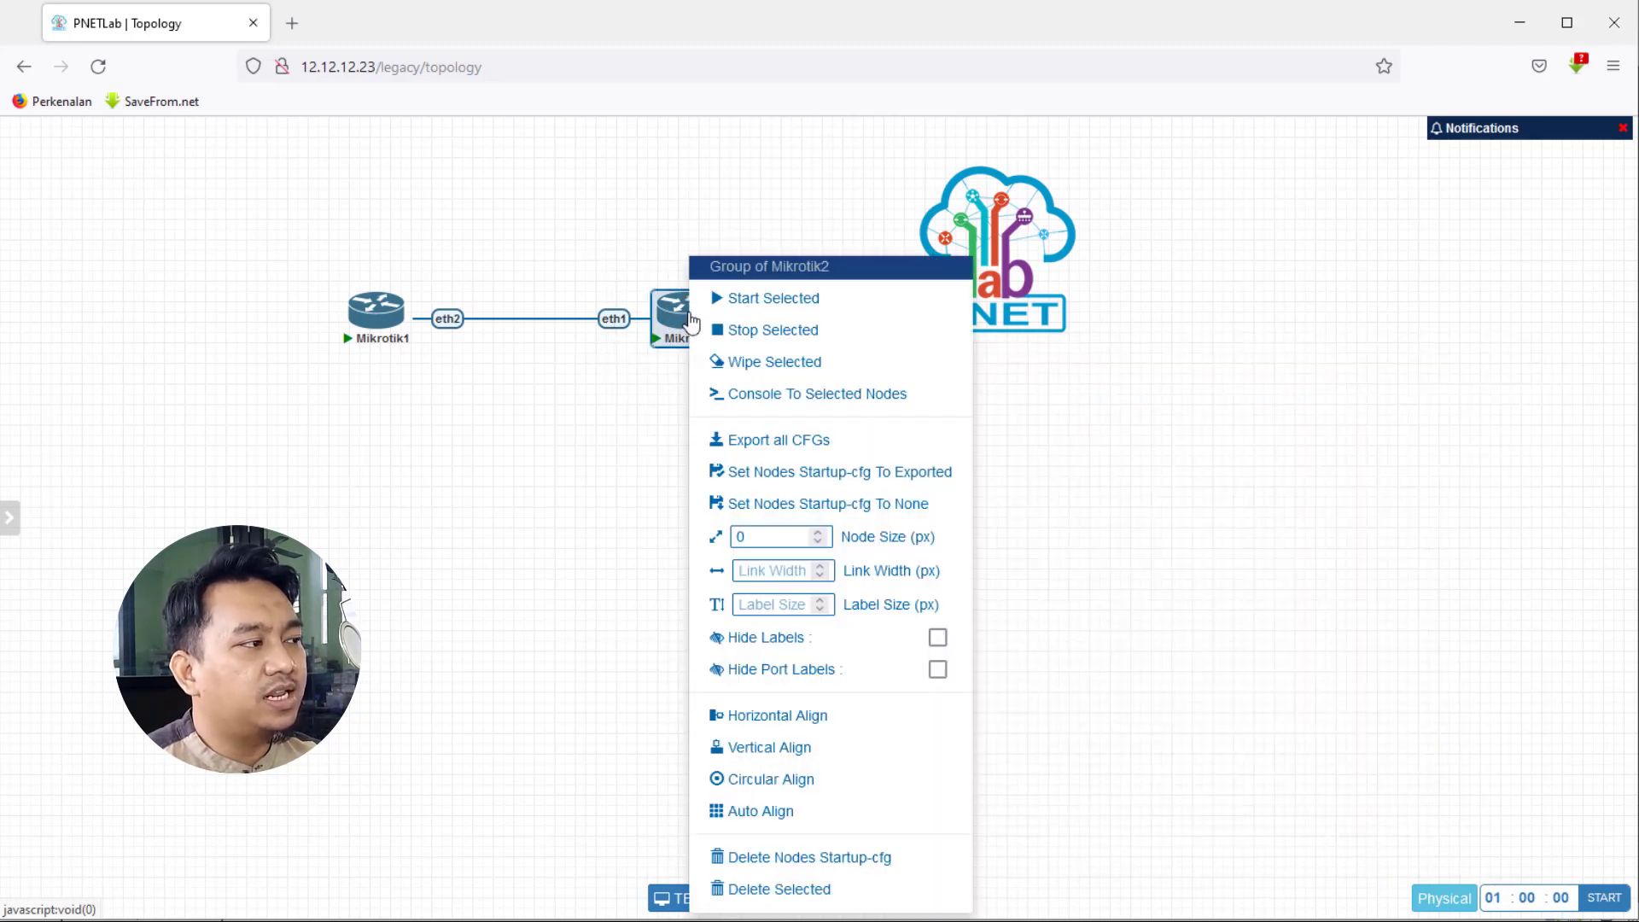
left_click(786, 395)
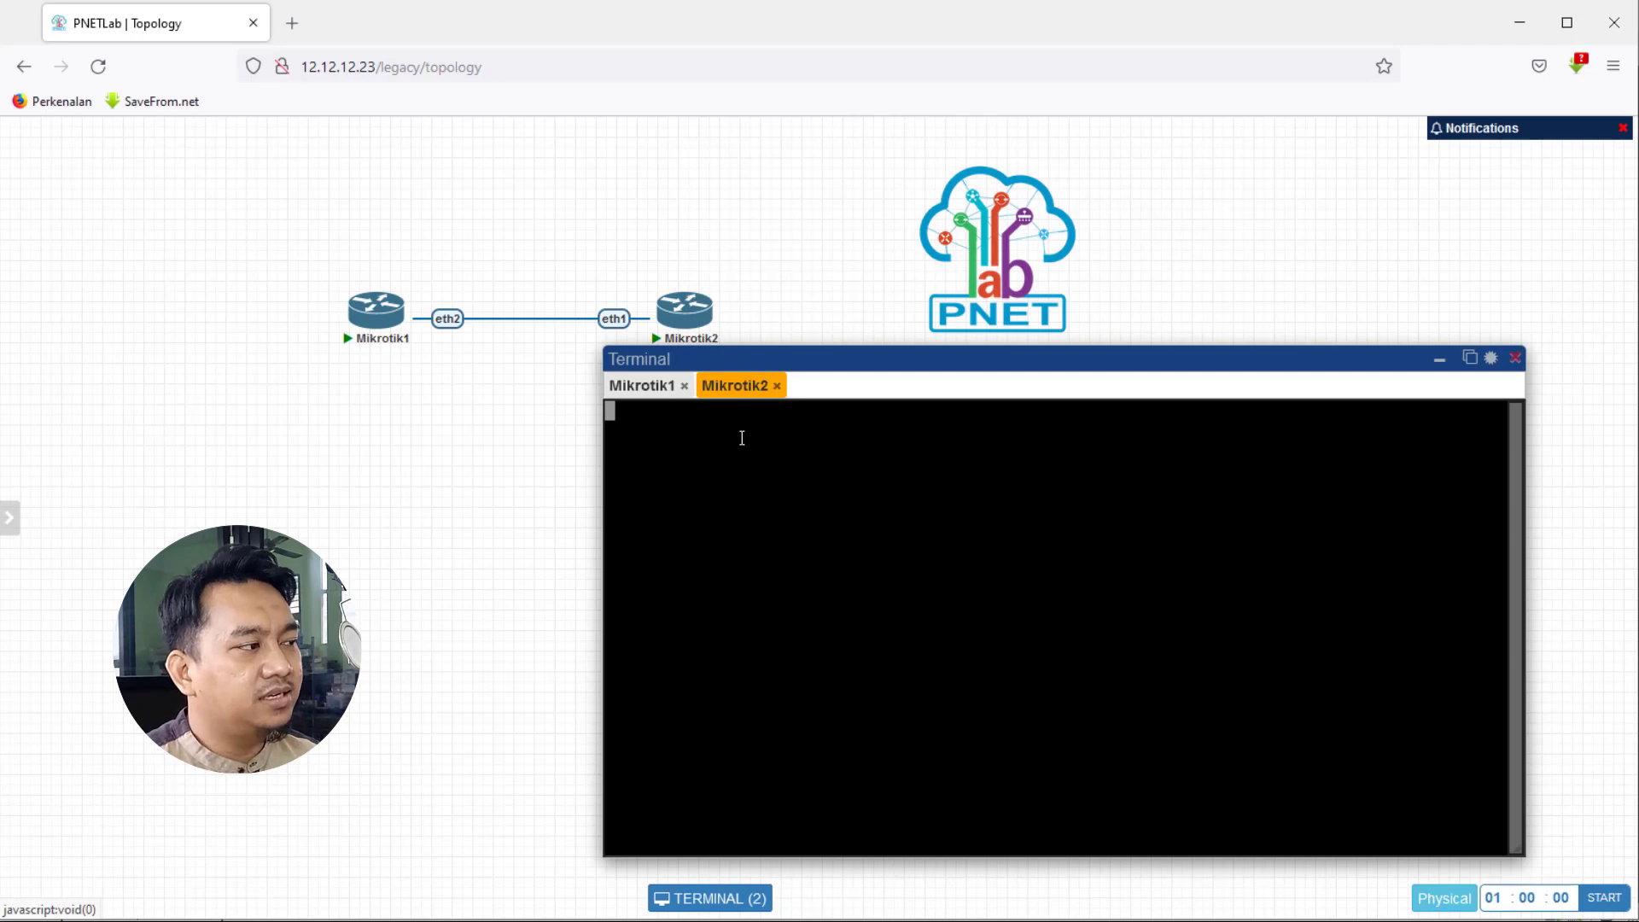
key("Return")
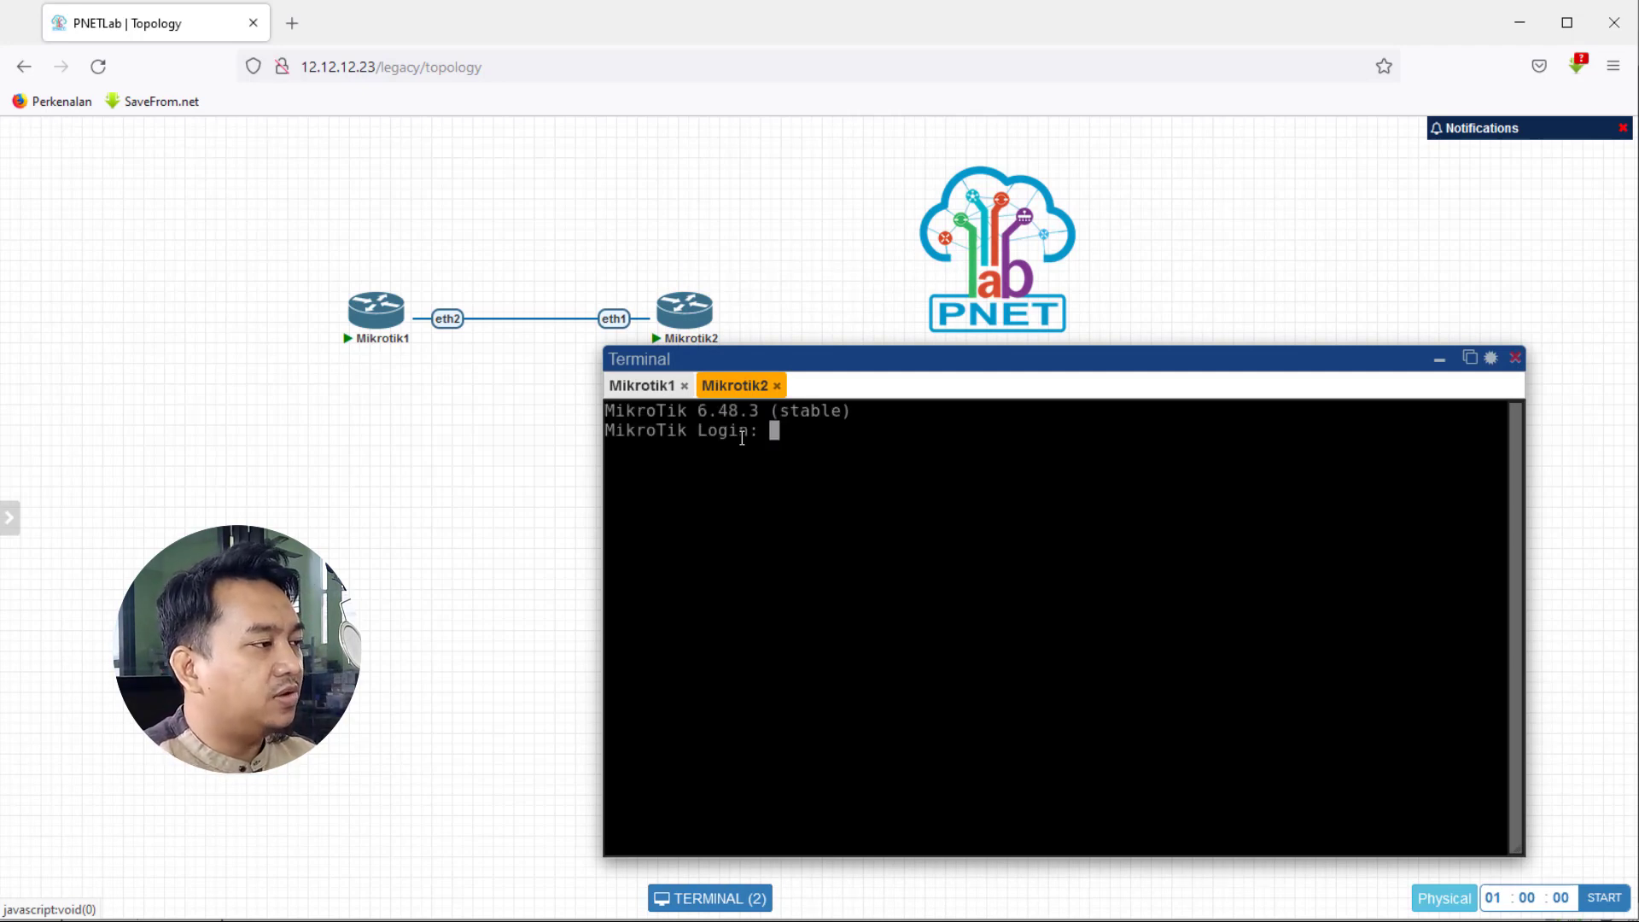
type("admin")
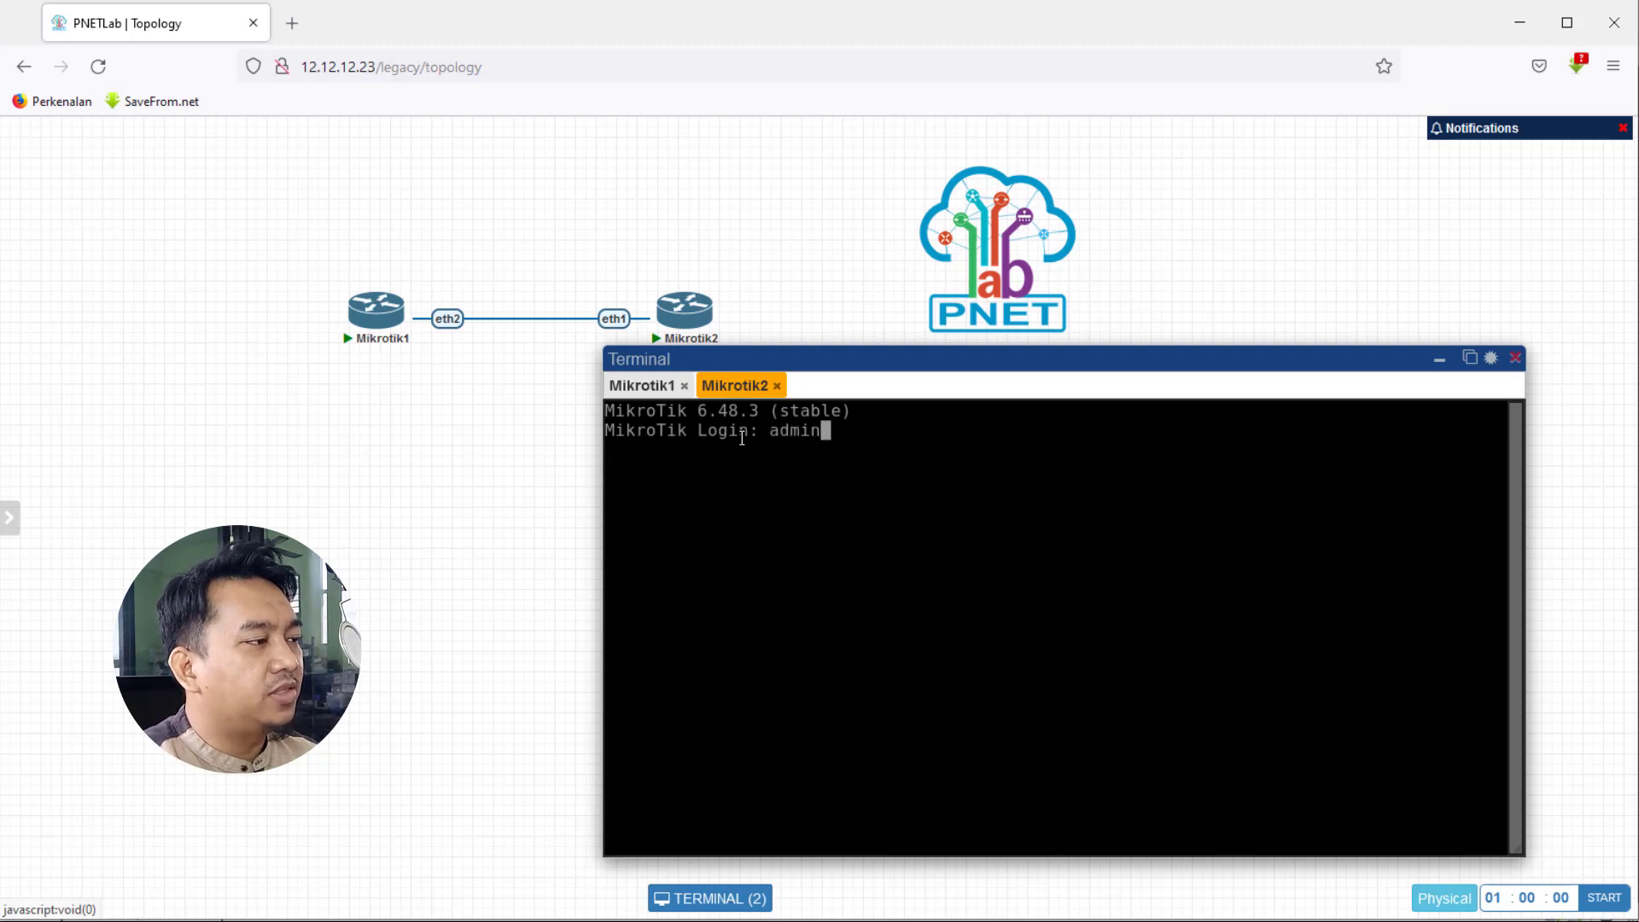
key("Return")
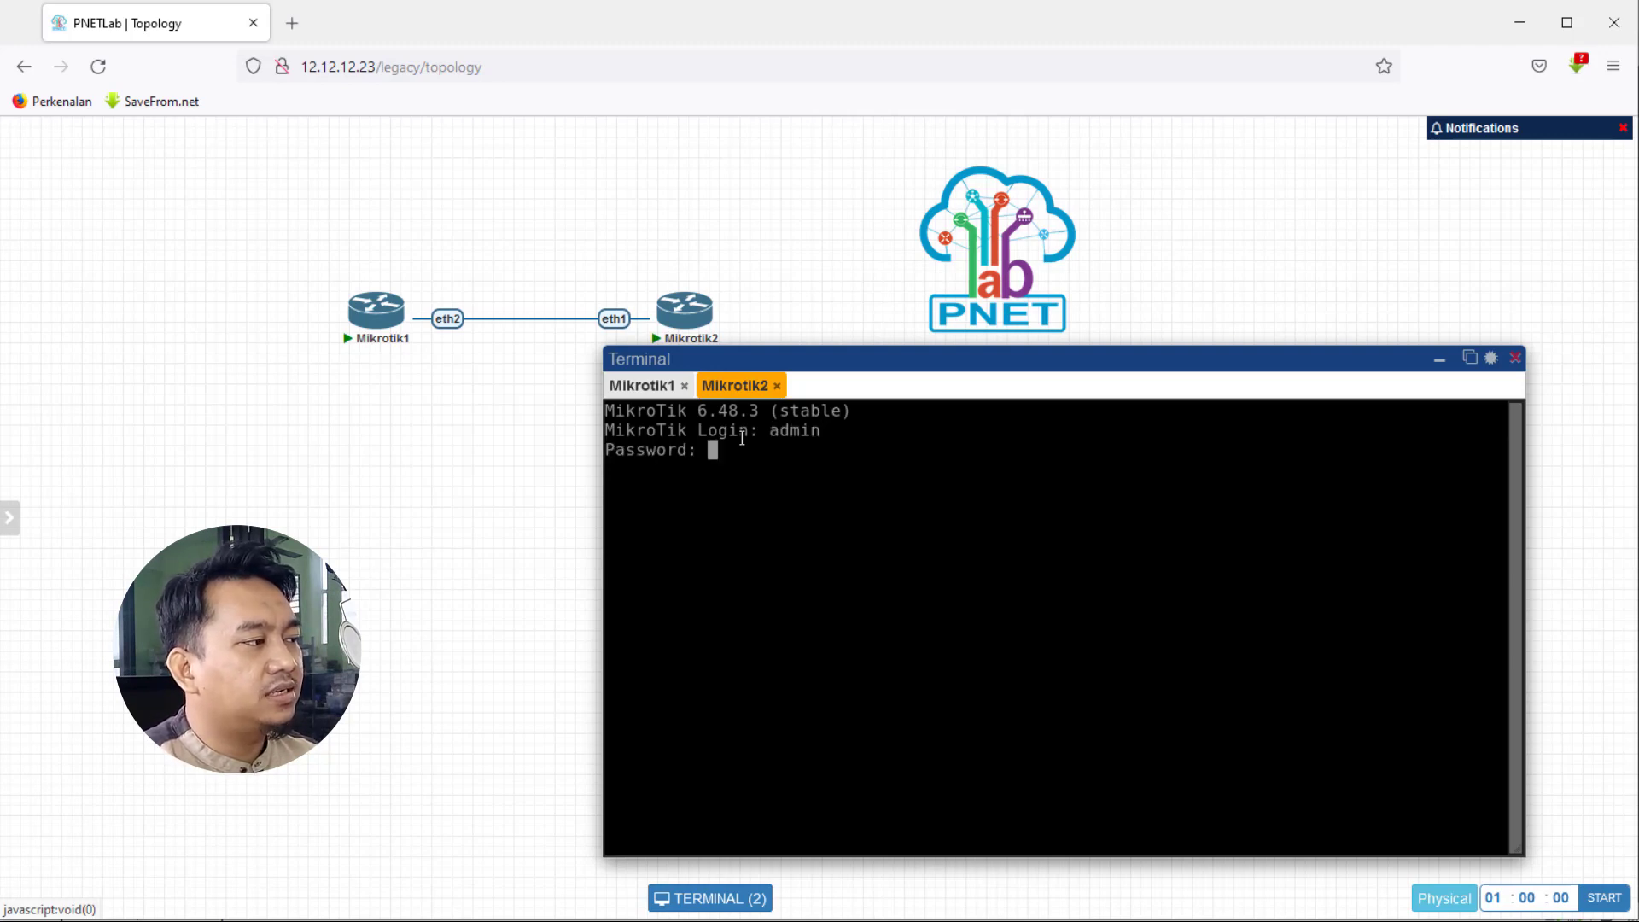
key("Return")
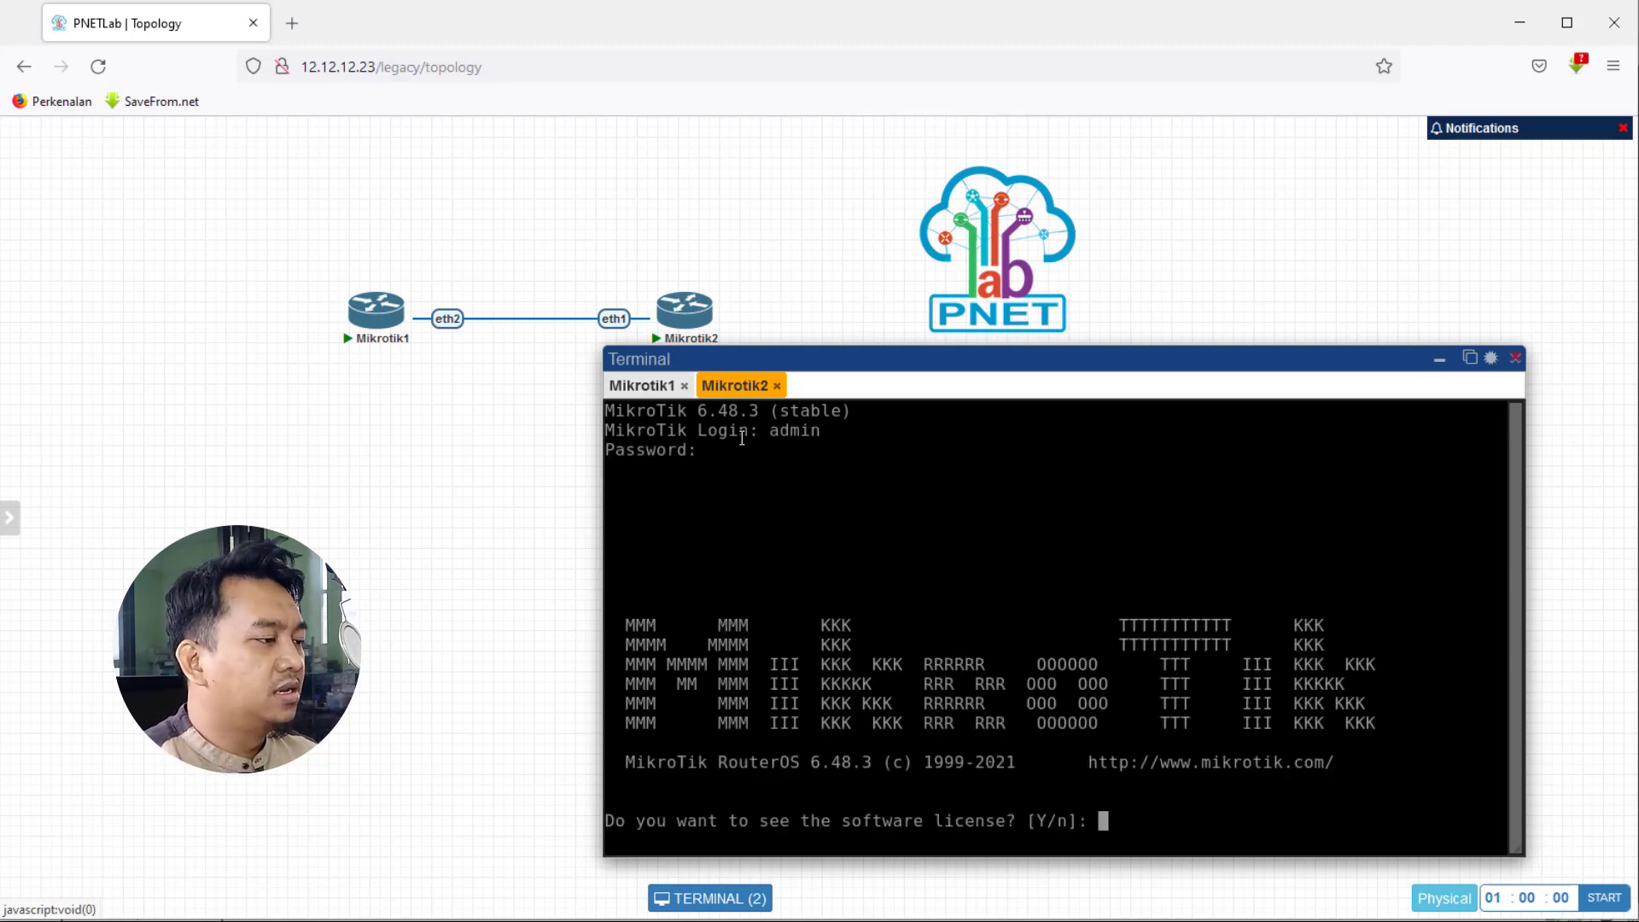
type("n")
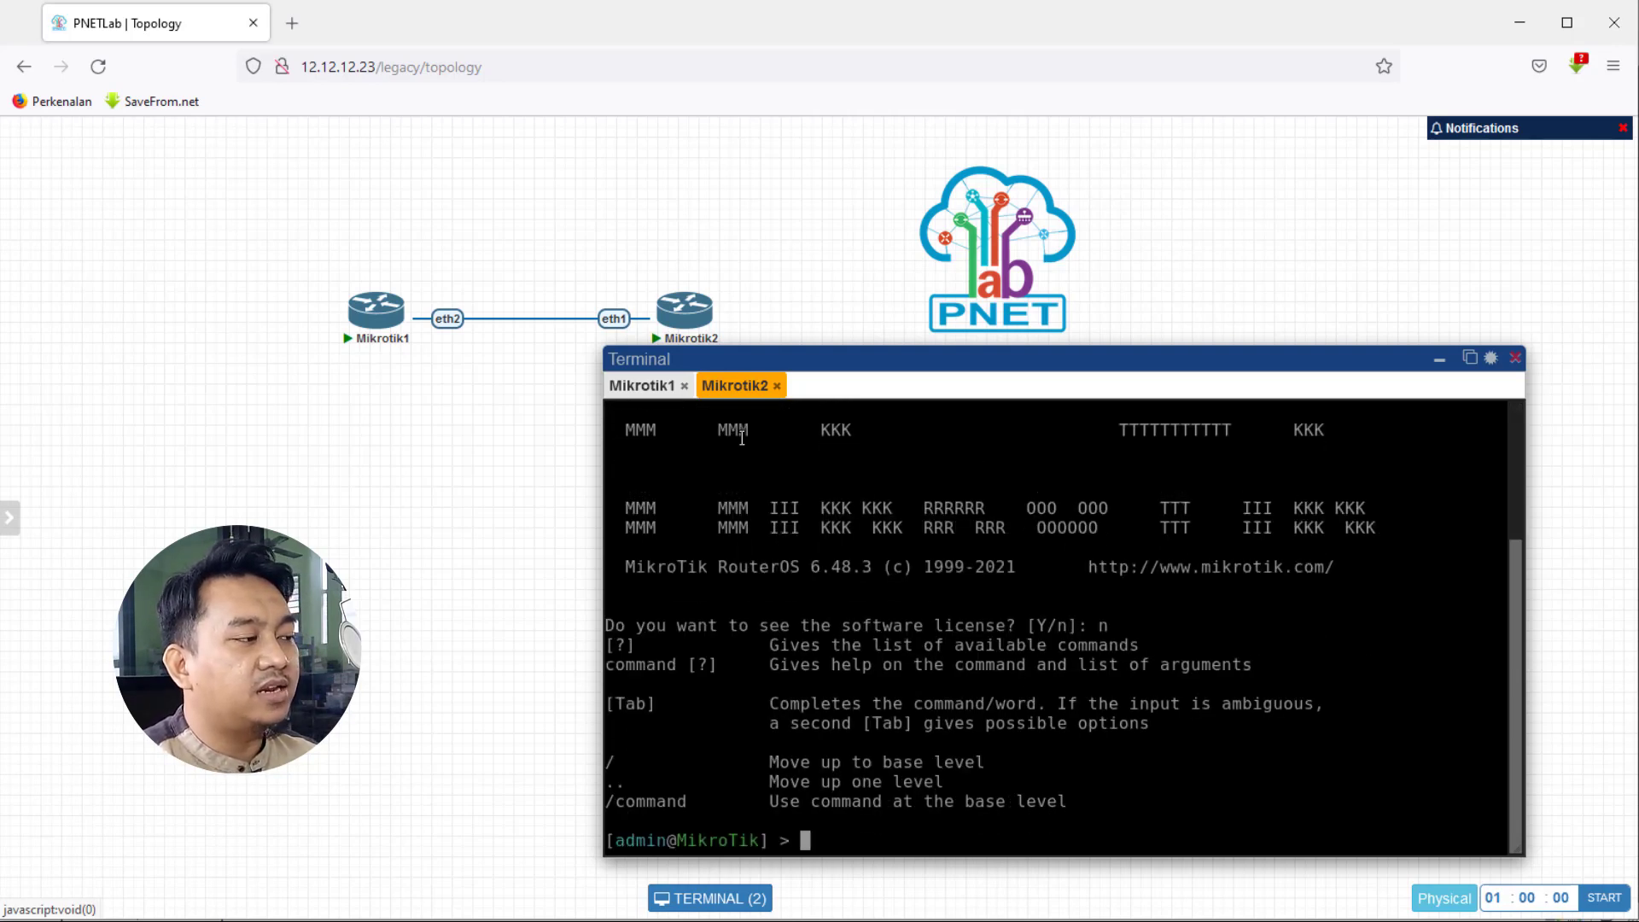
- Close that session, reselect Mikrotik2, and reopen its console at a command prompt
left_click(777, 386)
mouse_move(649, 295)
left_click_drag(601, 249, 775, 359)
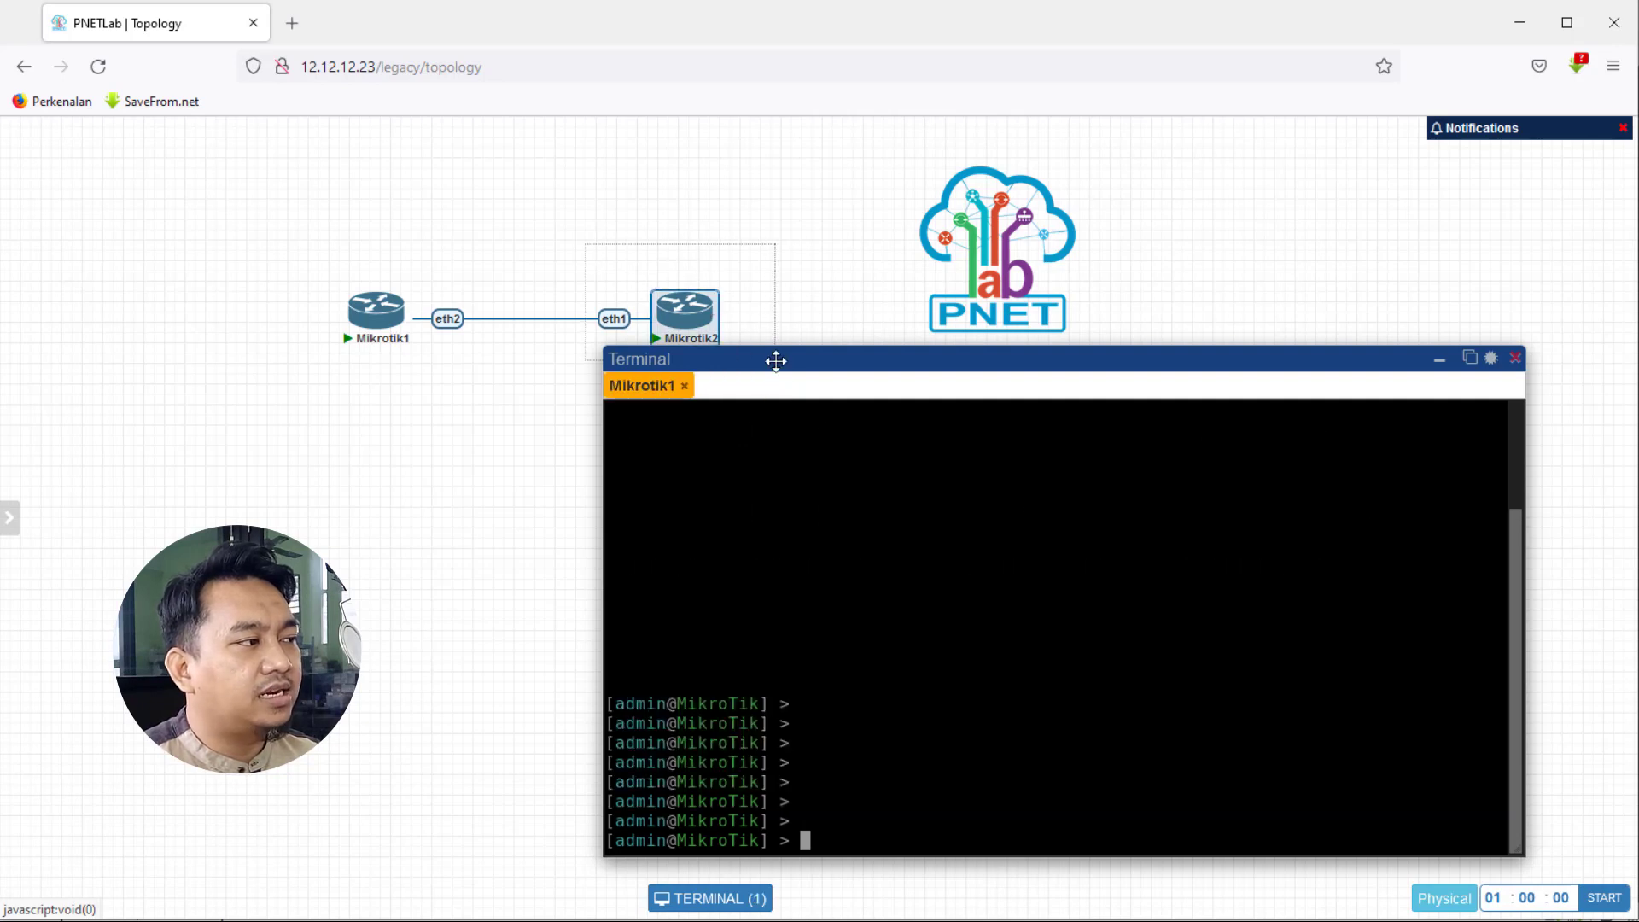
left_click(1441, 362)
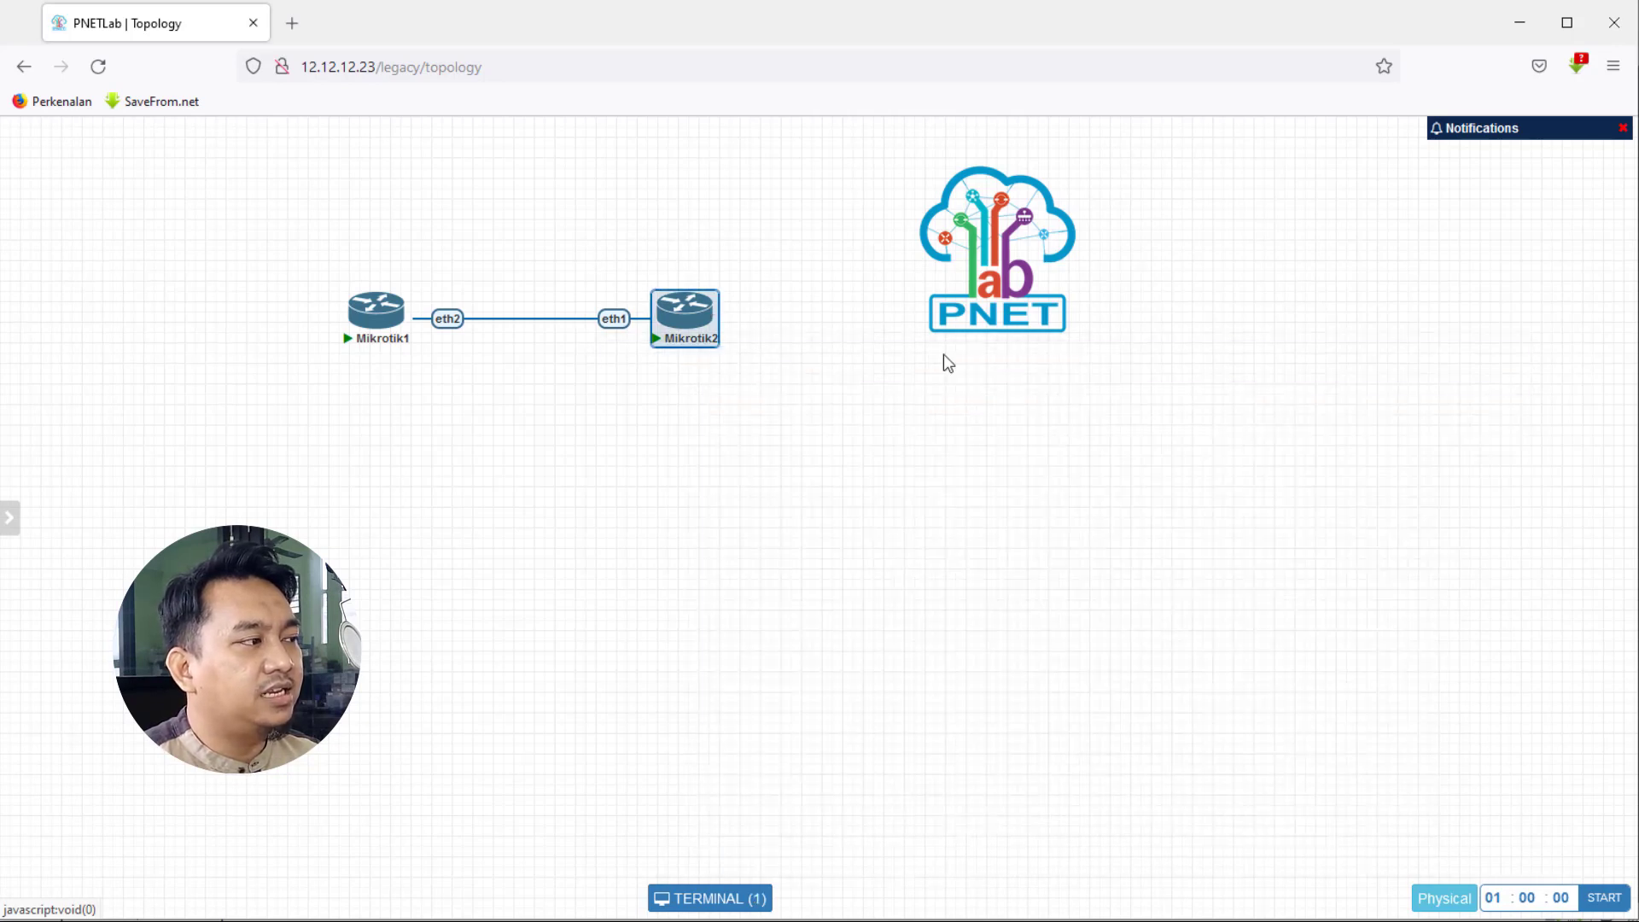
right_click(679, 307)
left_click(586, 249)
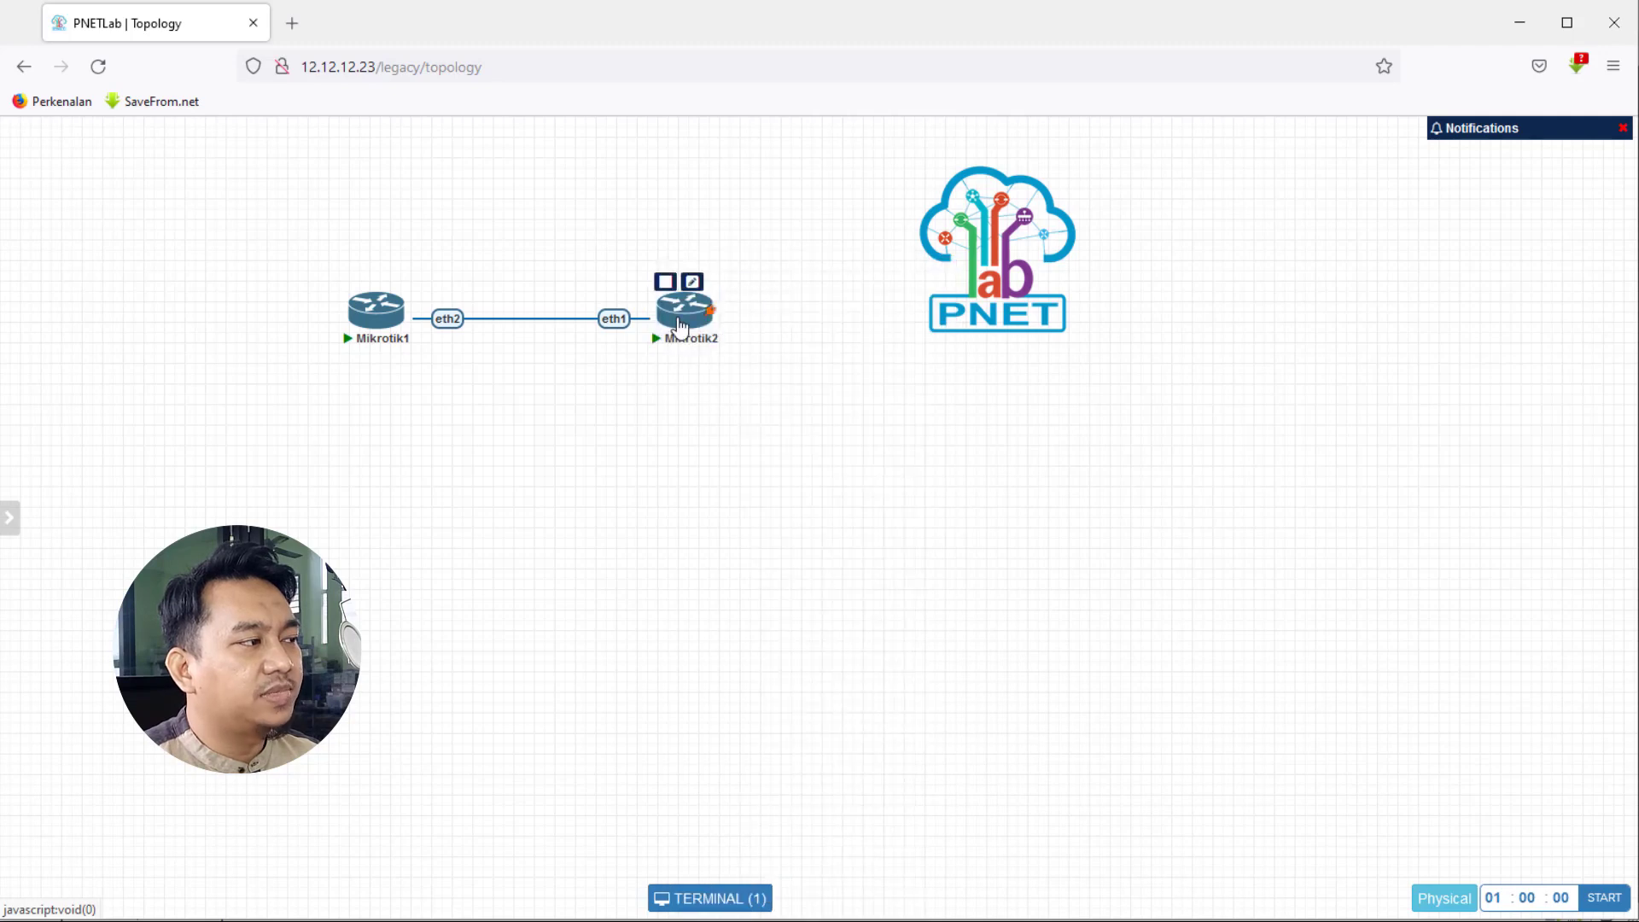
right_click(680, 317)
left_click_drag(566, 238, 721, 355)
right_click(684, 323)
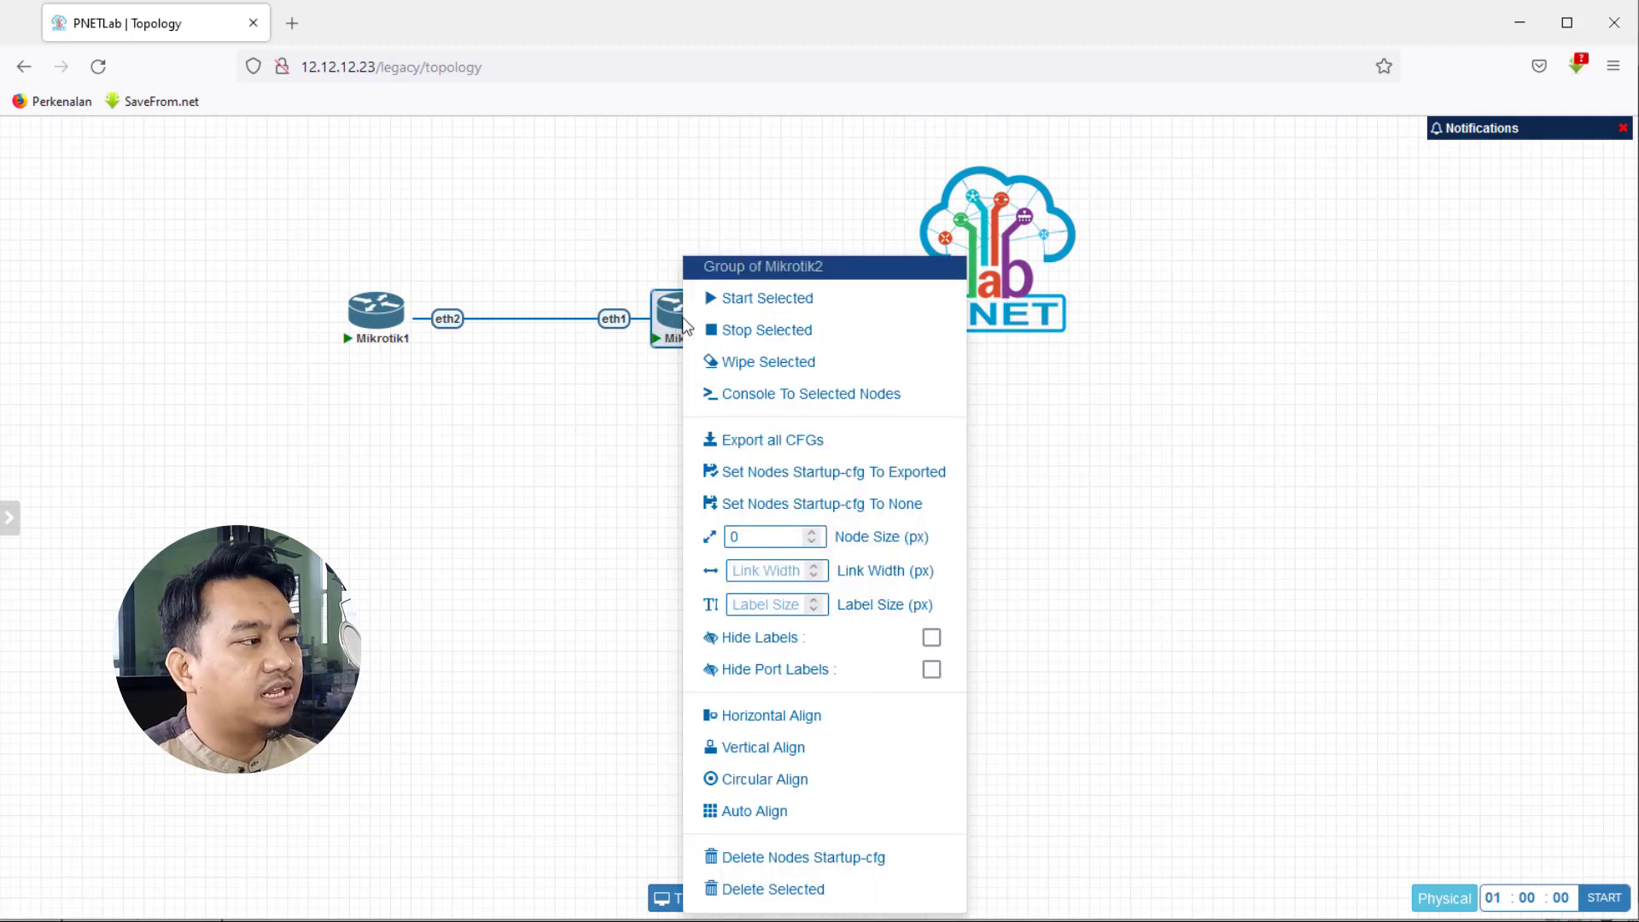
left_click(748, 398)
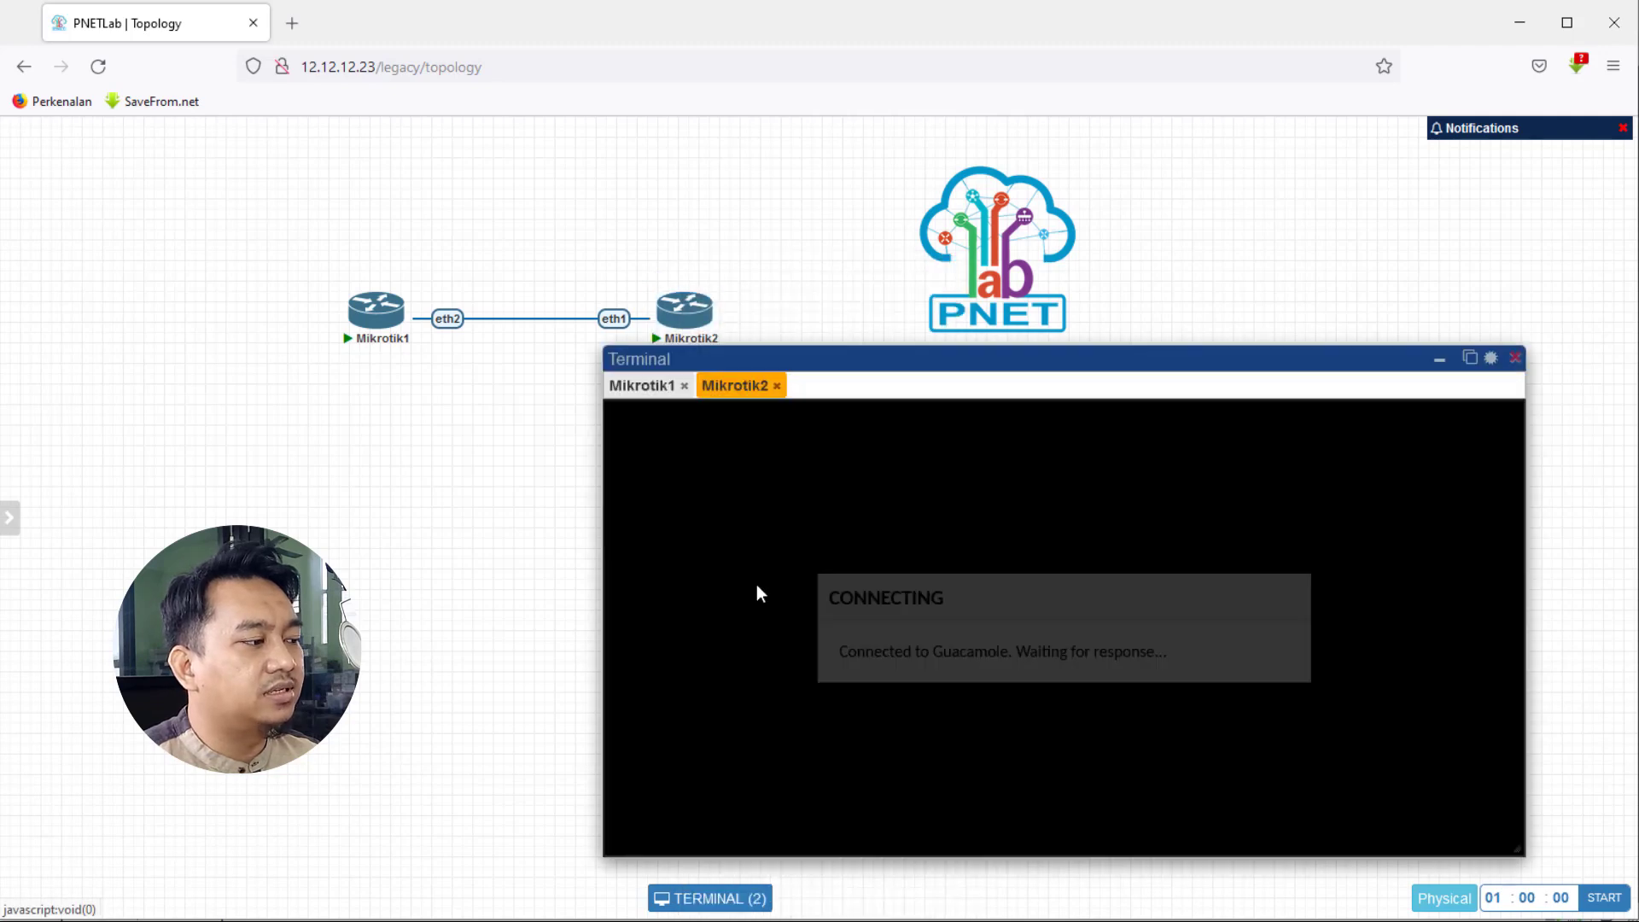
key("Return")
key("Return")
key("Return")
key("Return")
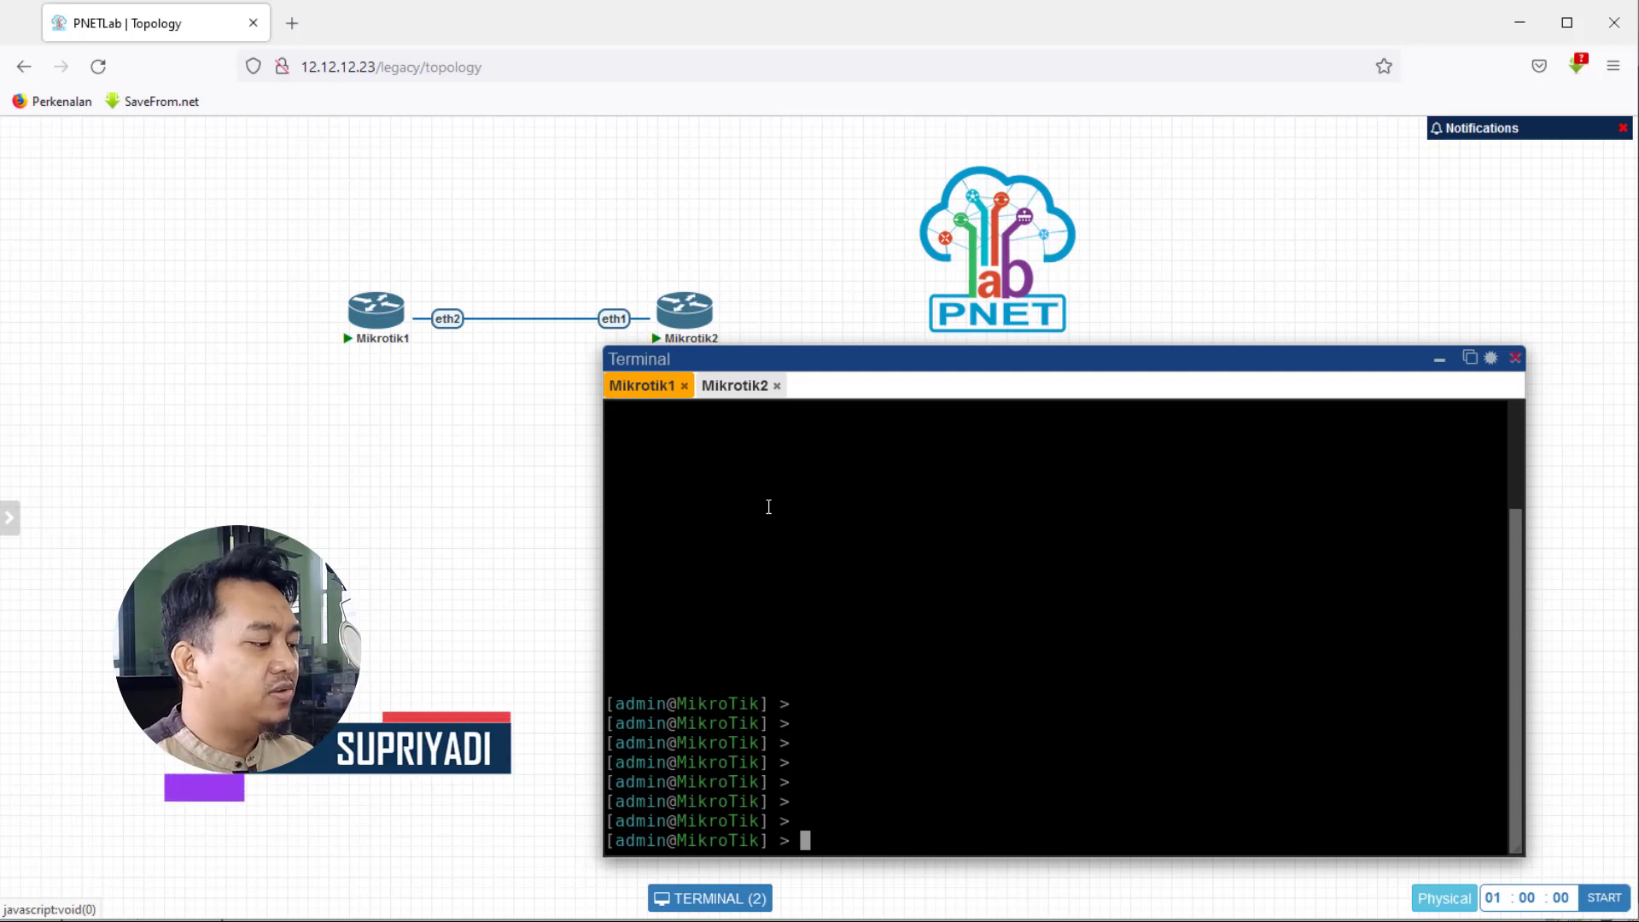
- Run 'interface print' on Mikrotik1 and shift the terminal window left
type("interface print")
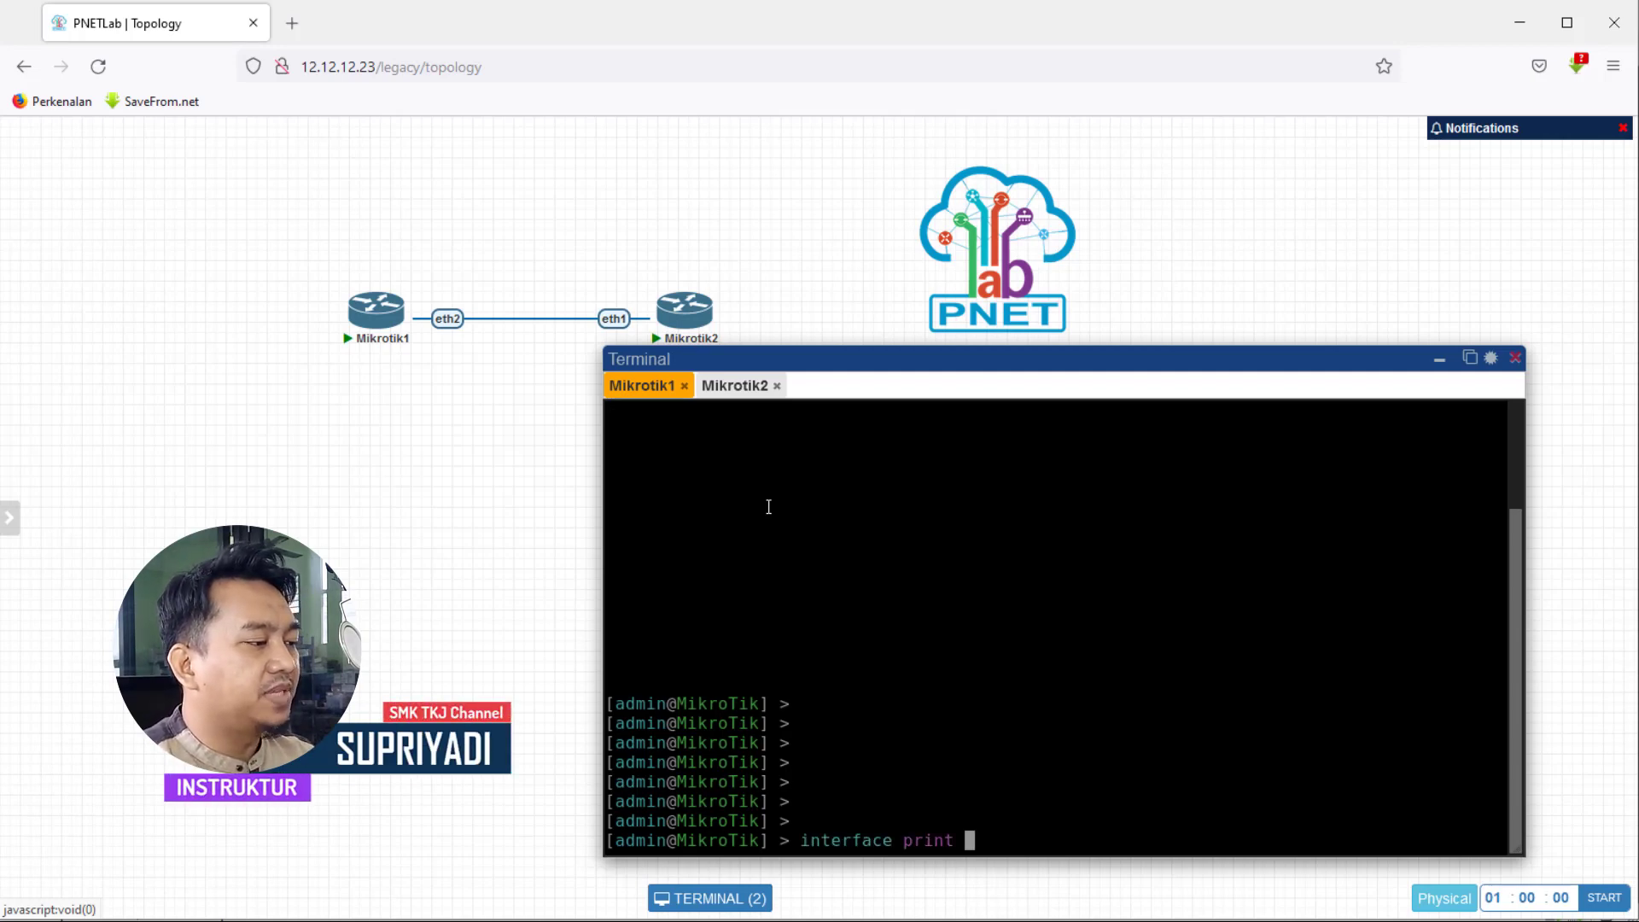
key("Return")
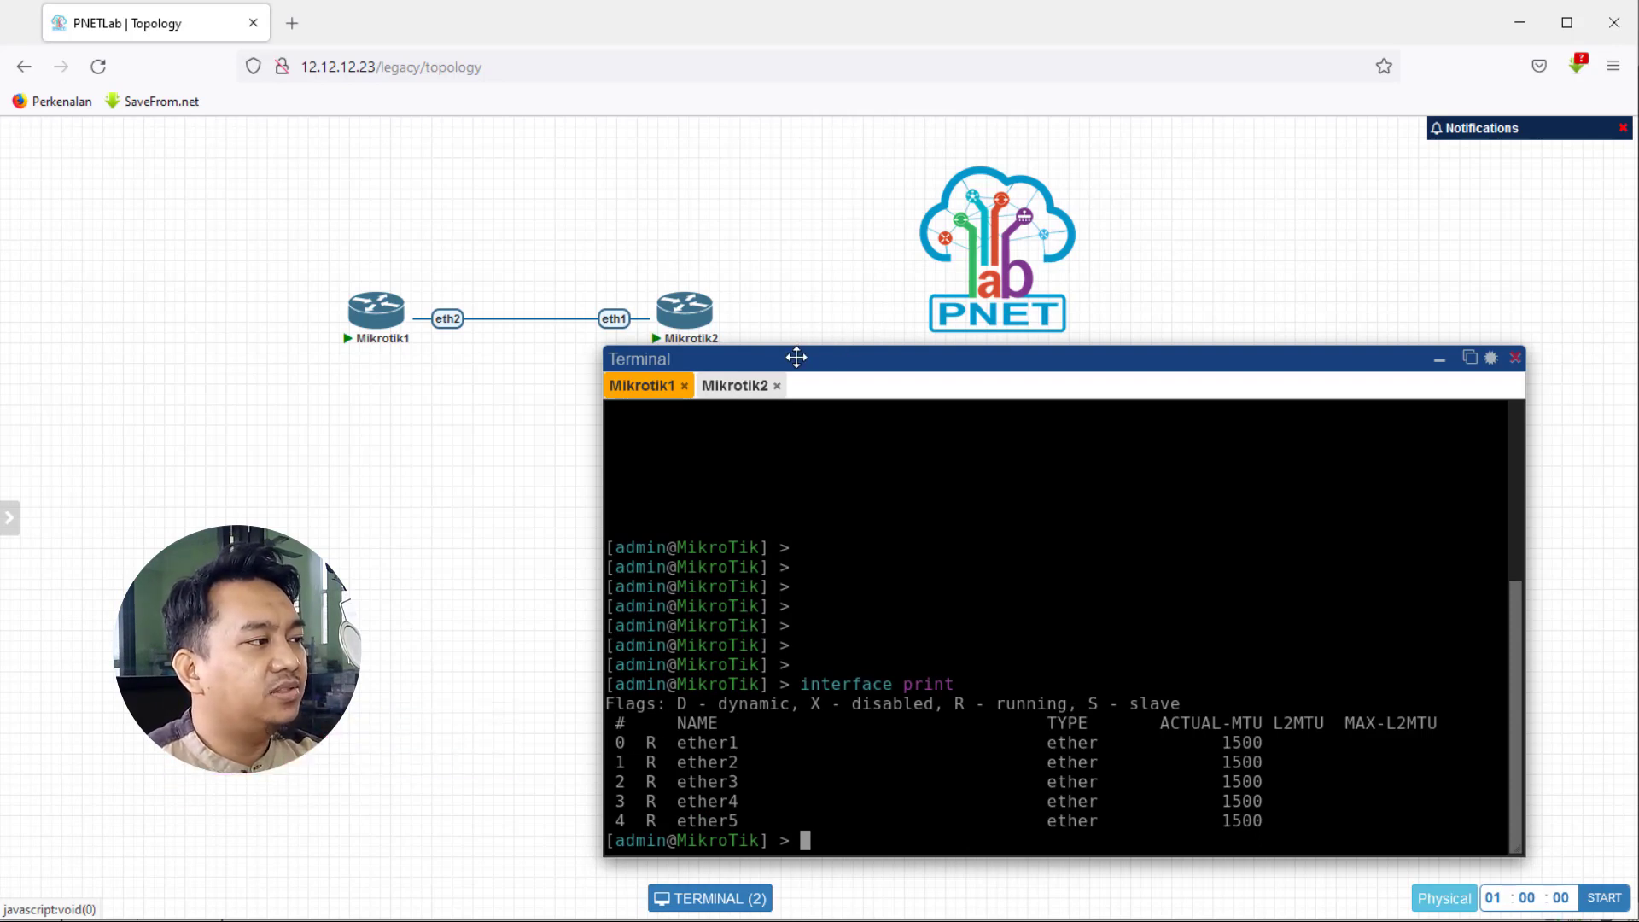
left_click_drag(797, 359, 696, 368)
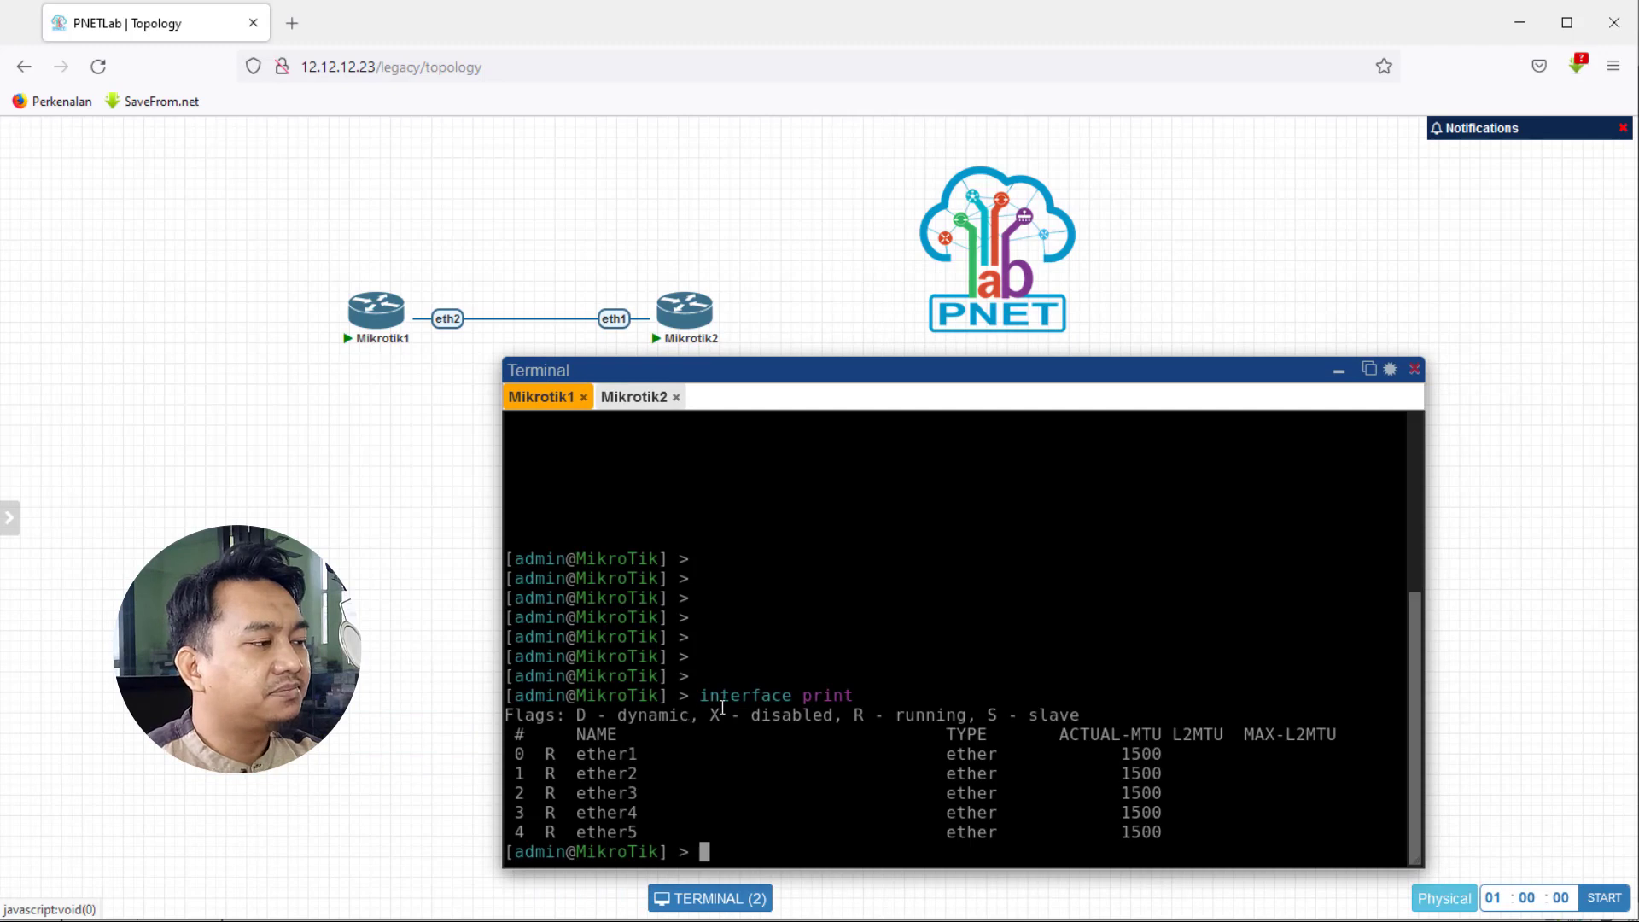
- Highlight ether1's R running flag in the interface listing
left_click_drag(547, 757, 573, 832)
left_click(551, 819)
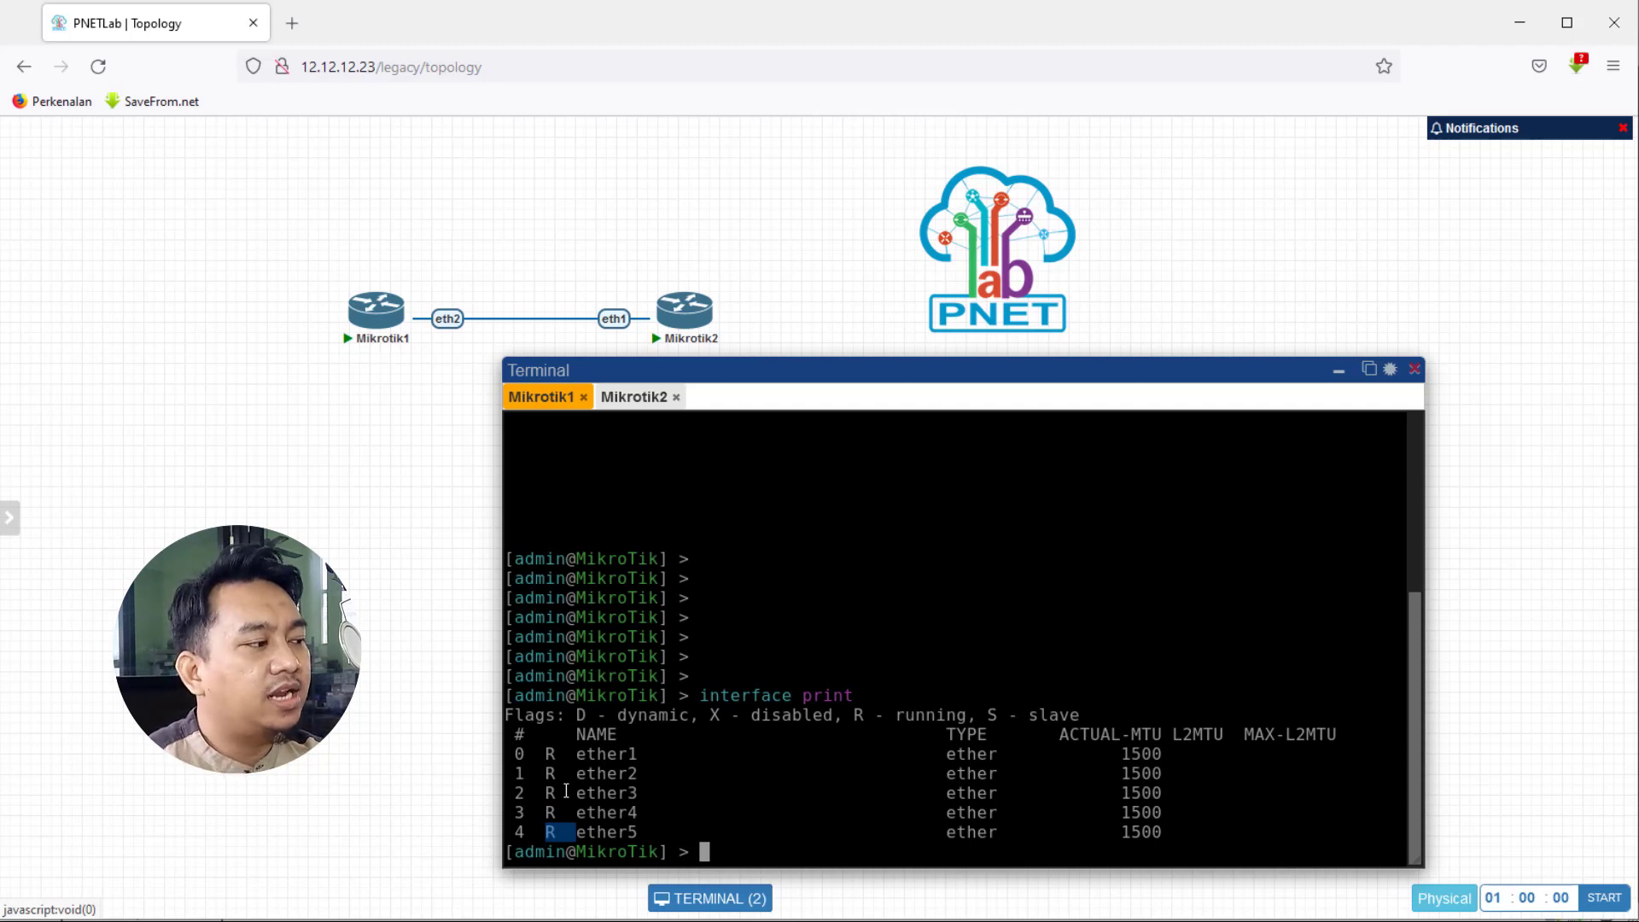
left_click_drag(547, 753, 562, 751)
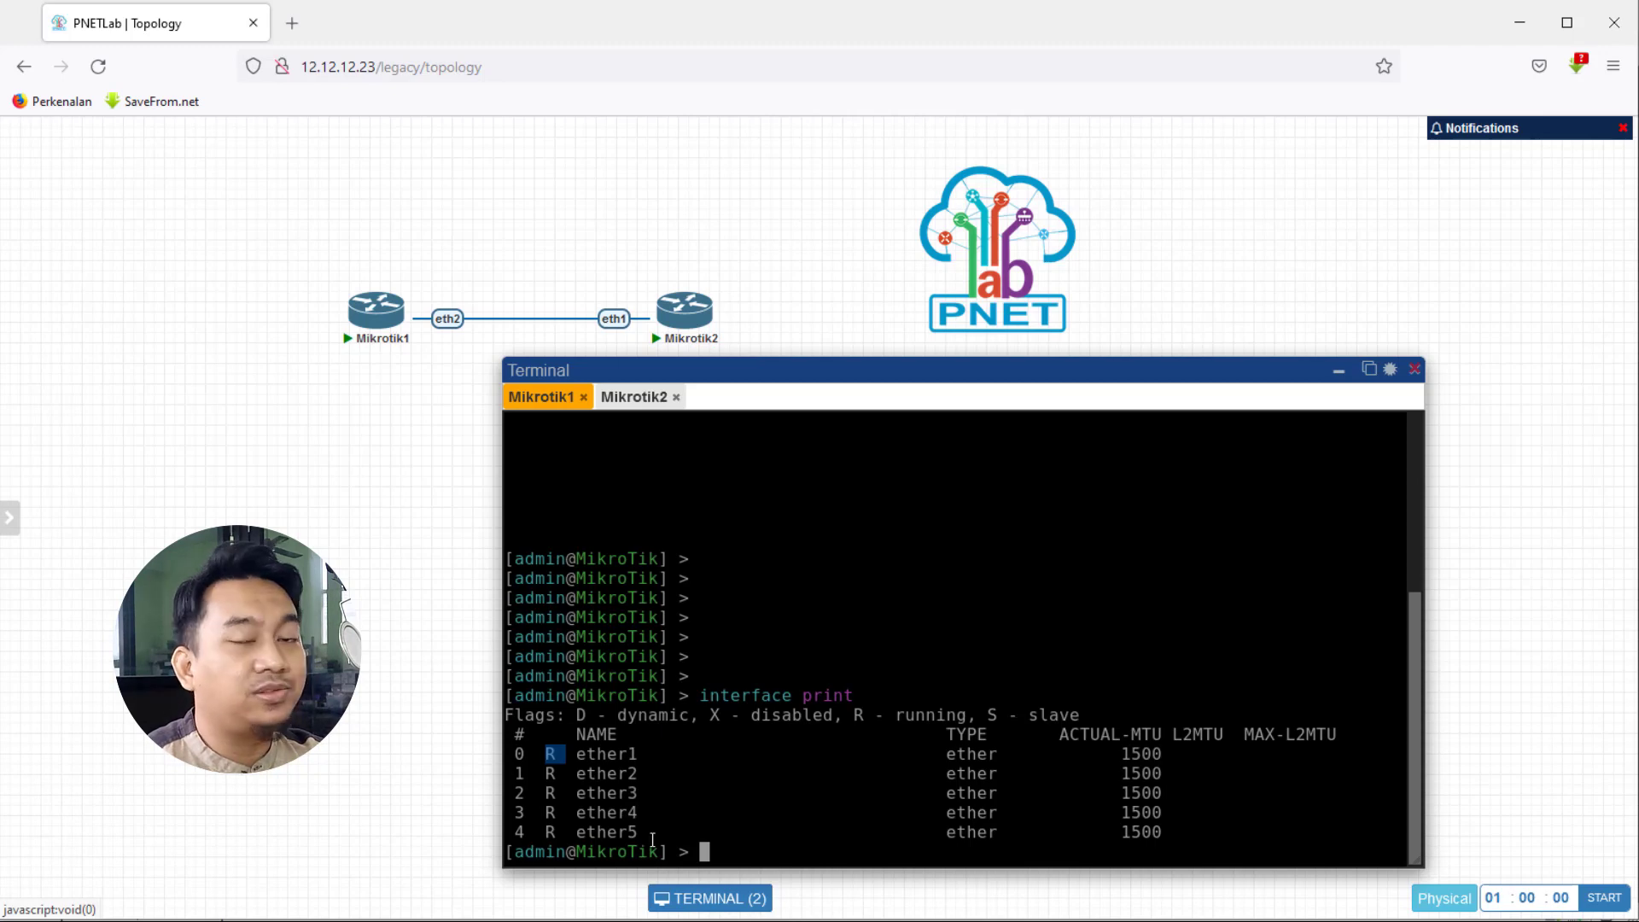
left_click(561, 759)
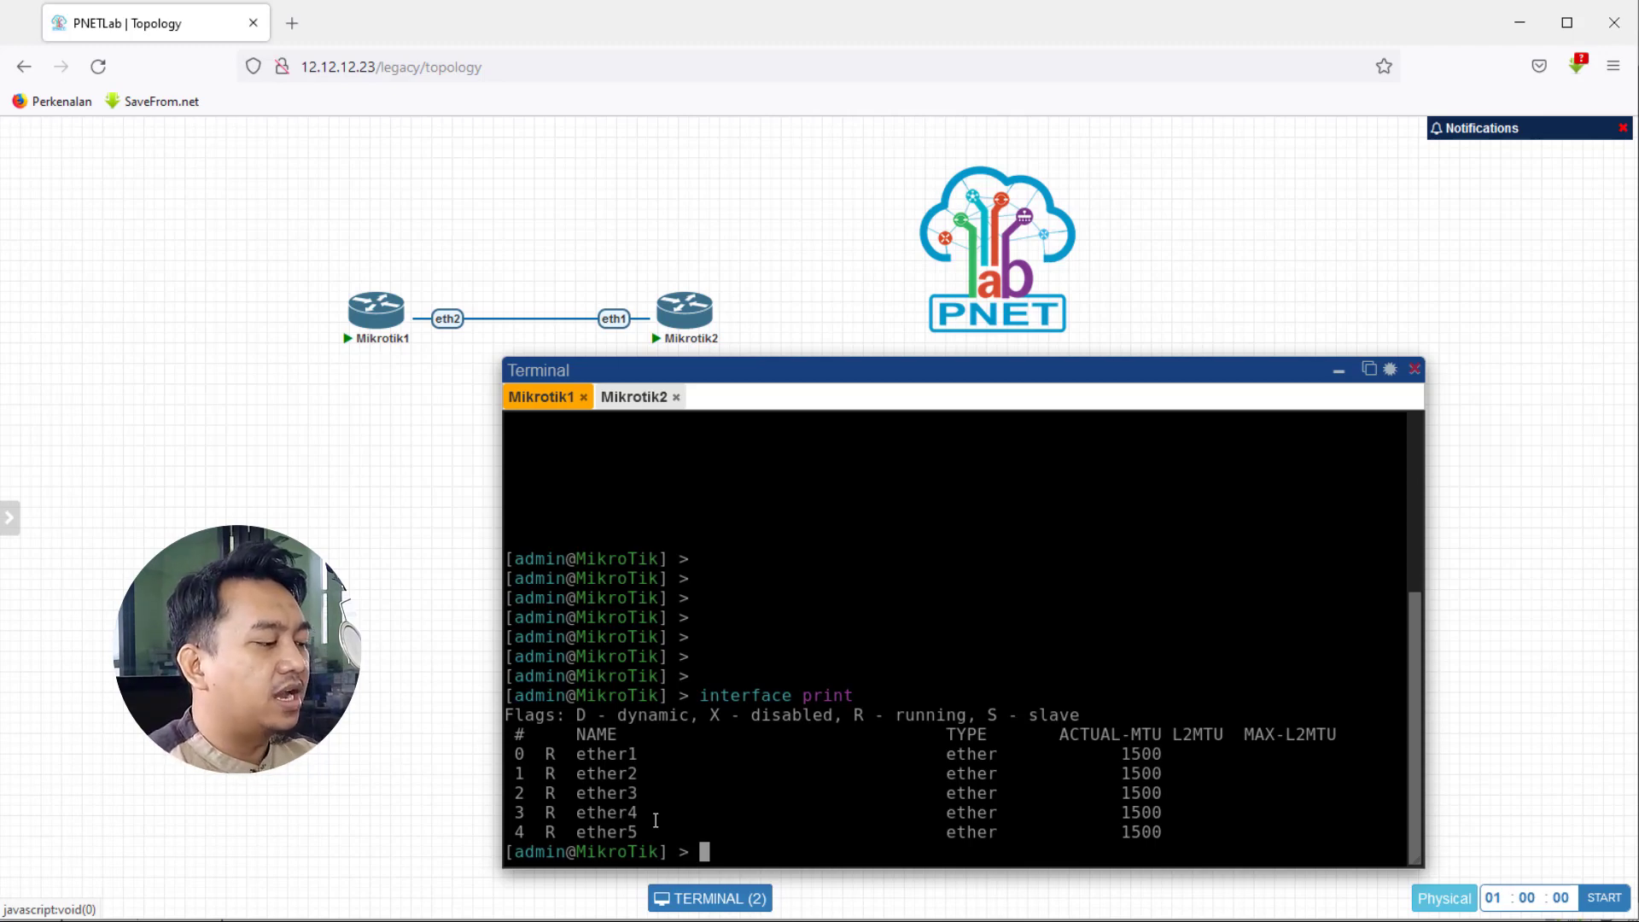
- Enter 'interface ethernet set' with the disable-running-check= parameter tab-completed
type("interface ")
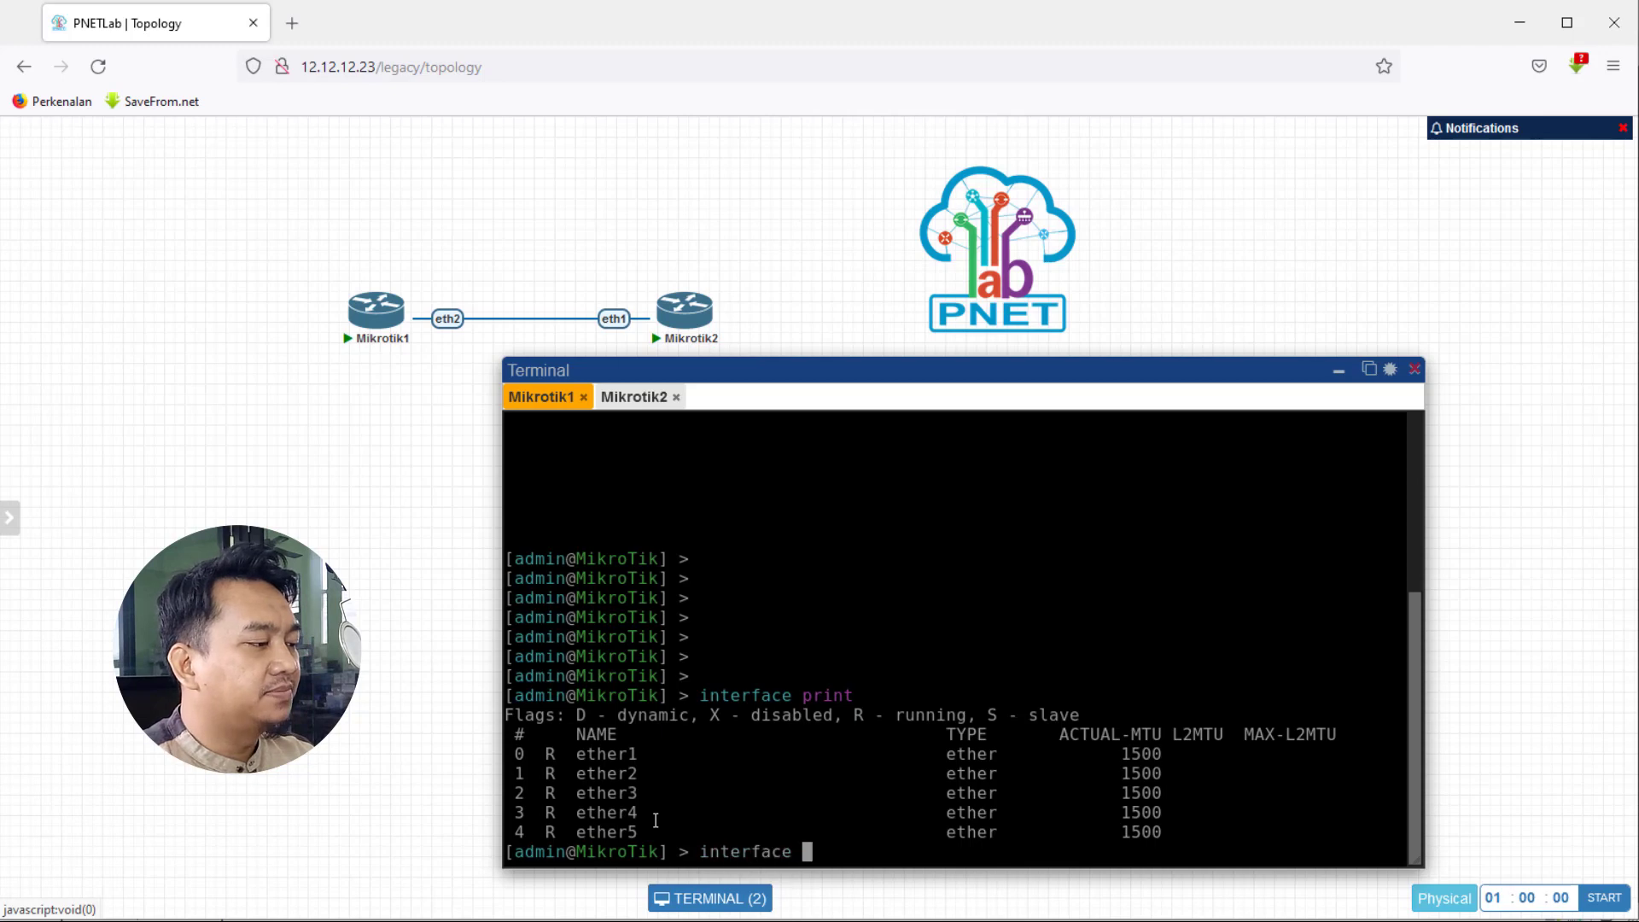
type("e")
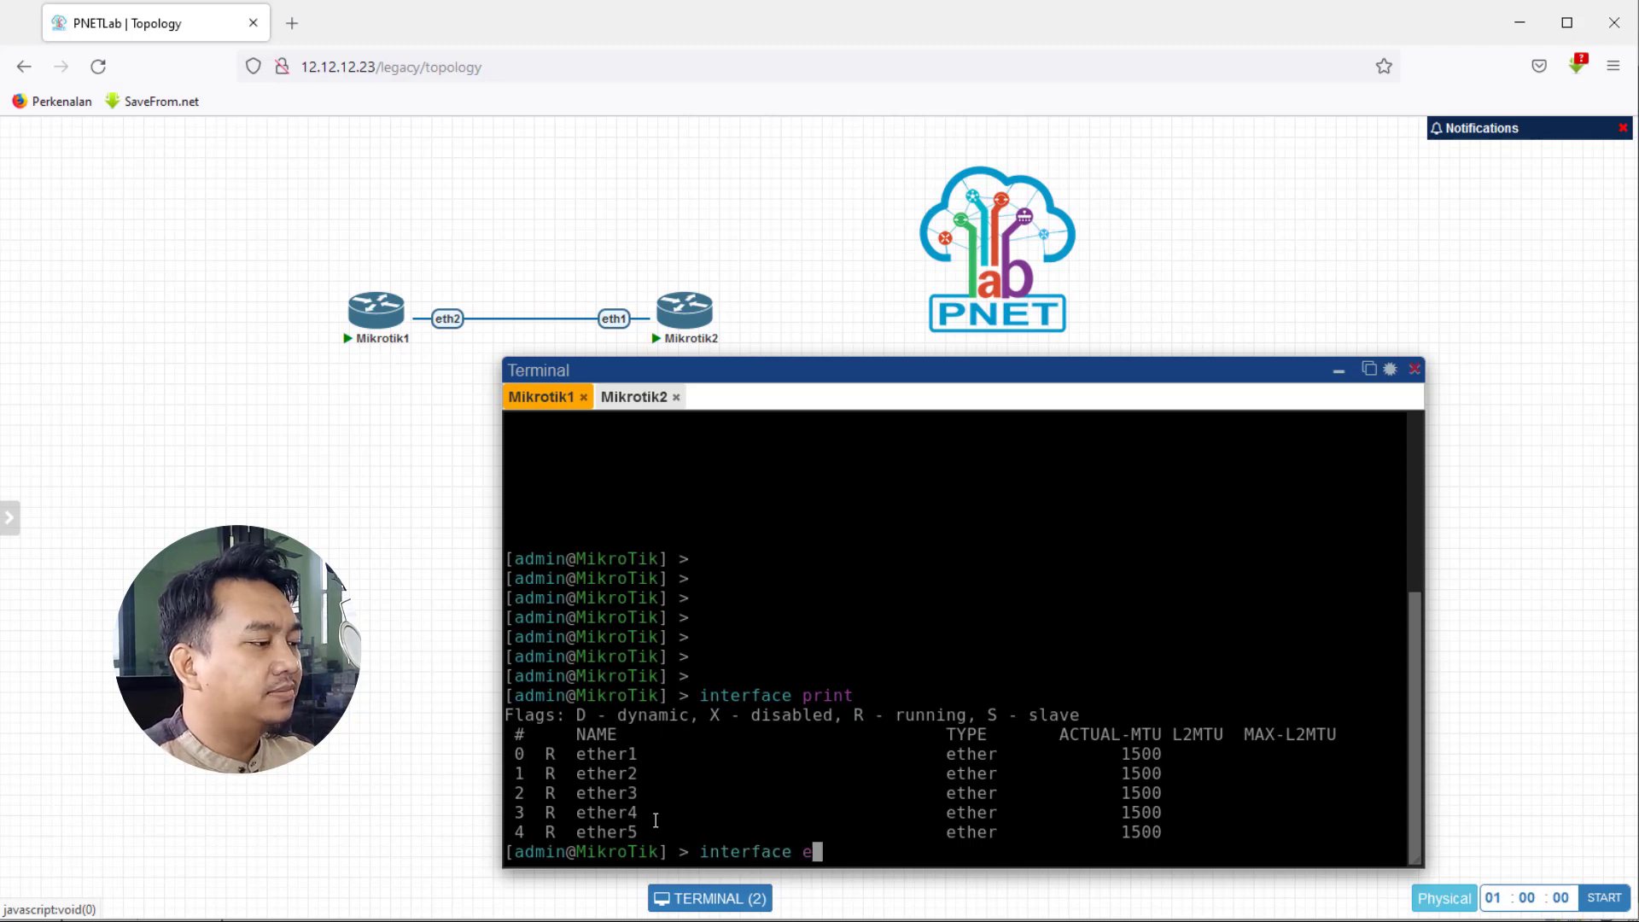
type("thernet ")
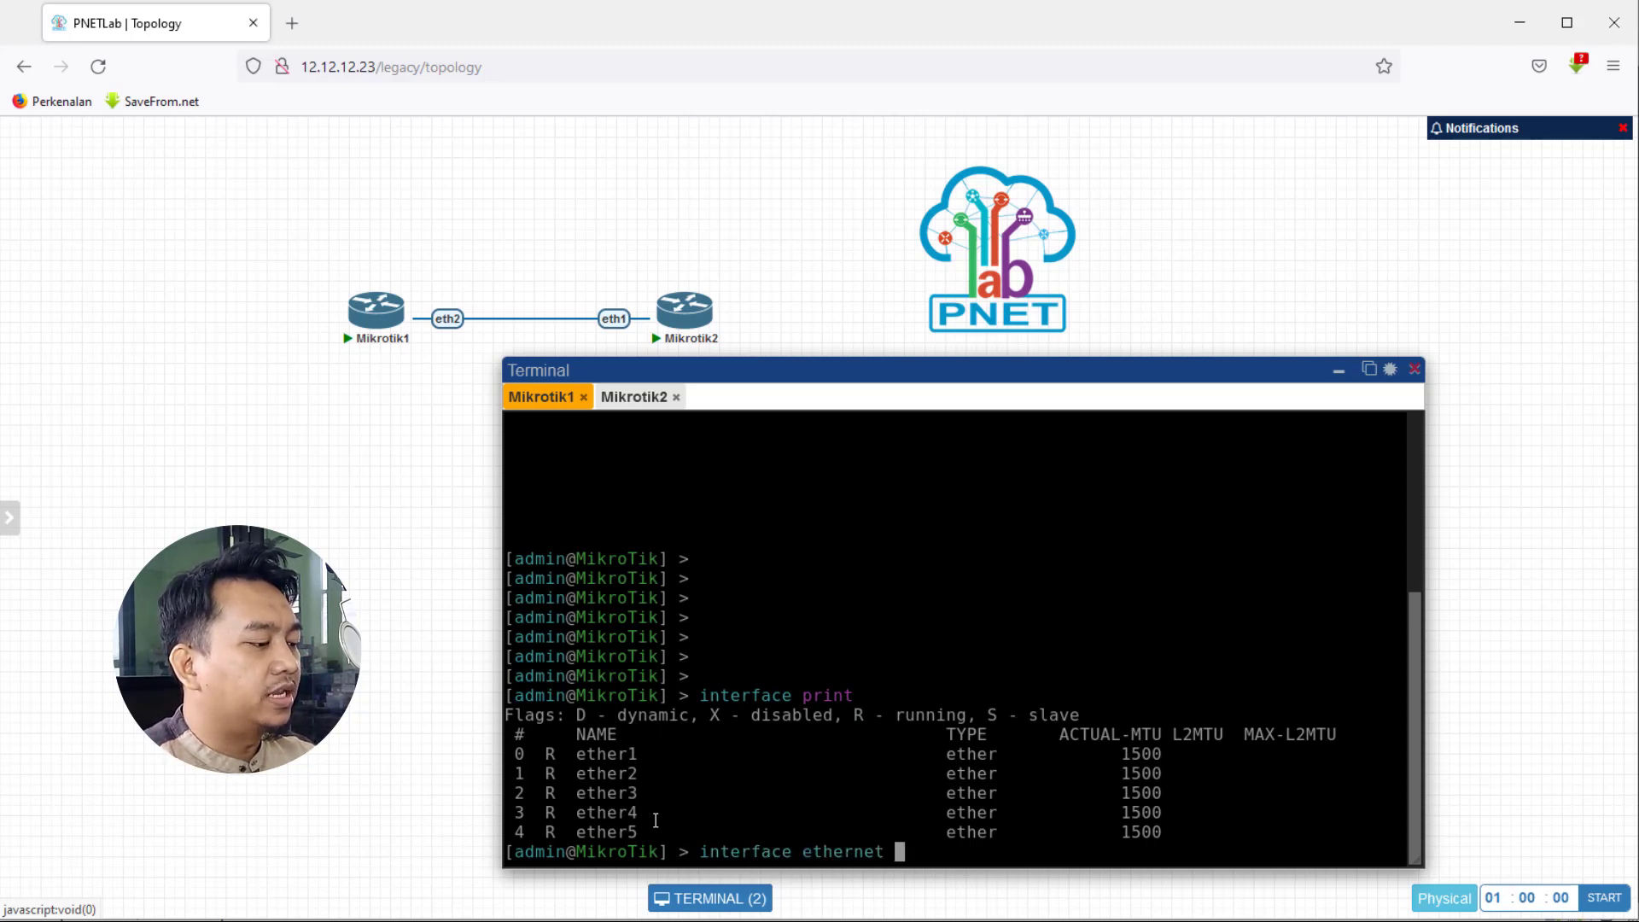
type("set disable")
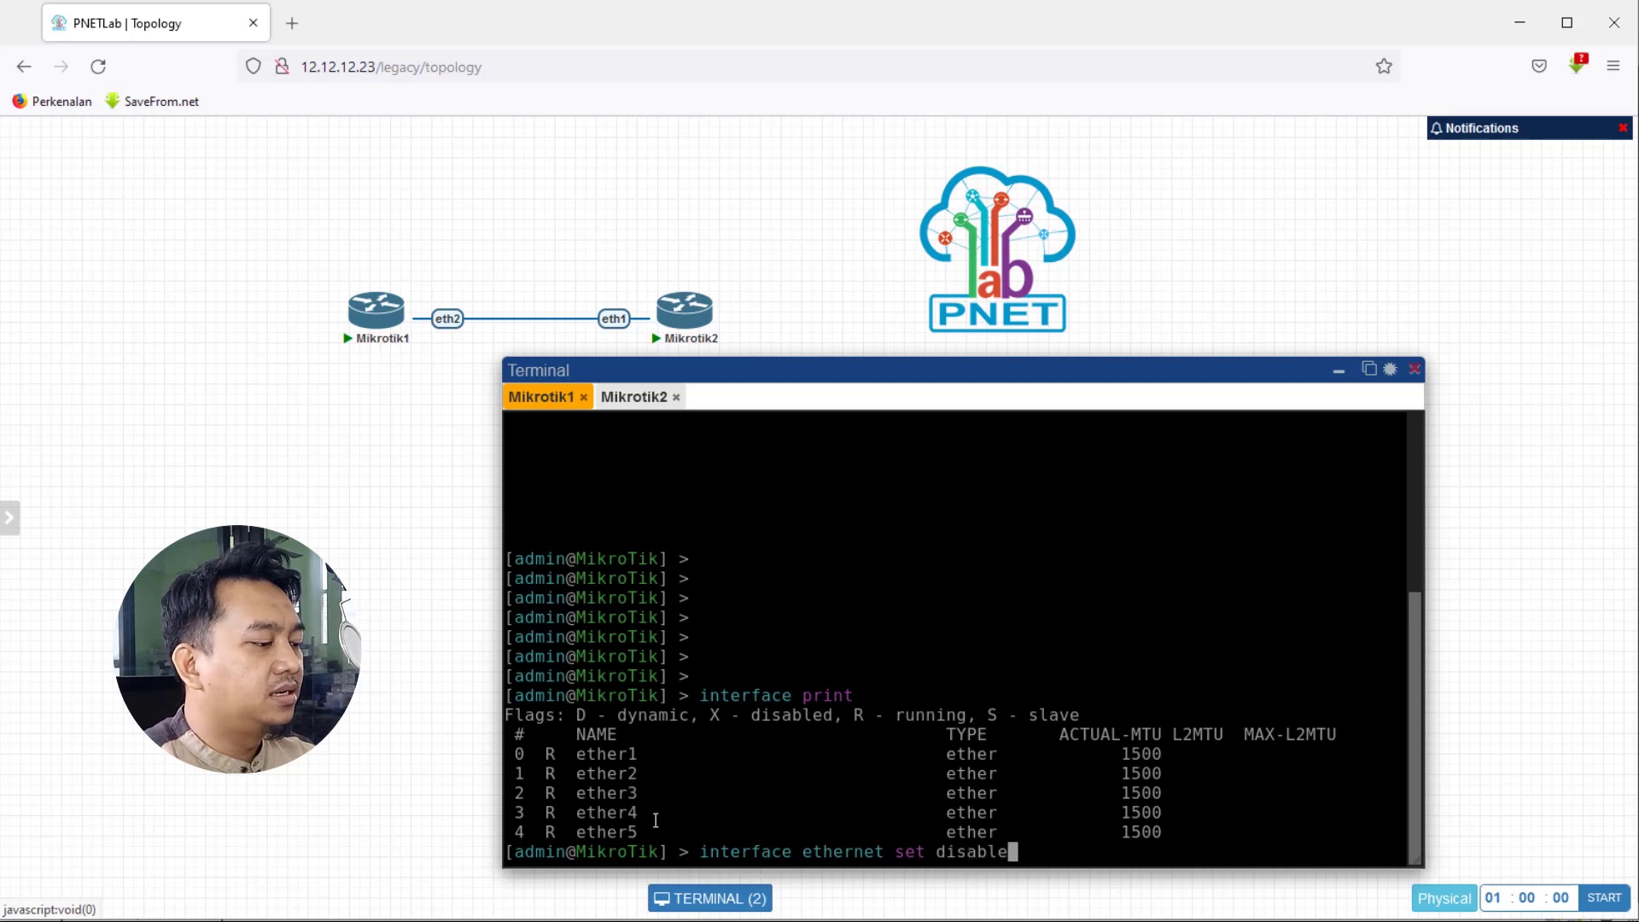
type("-run")
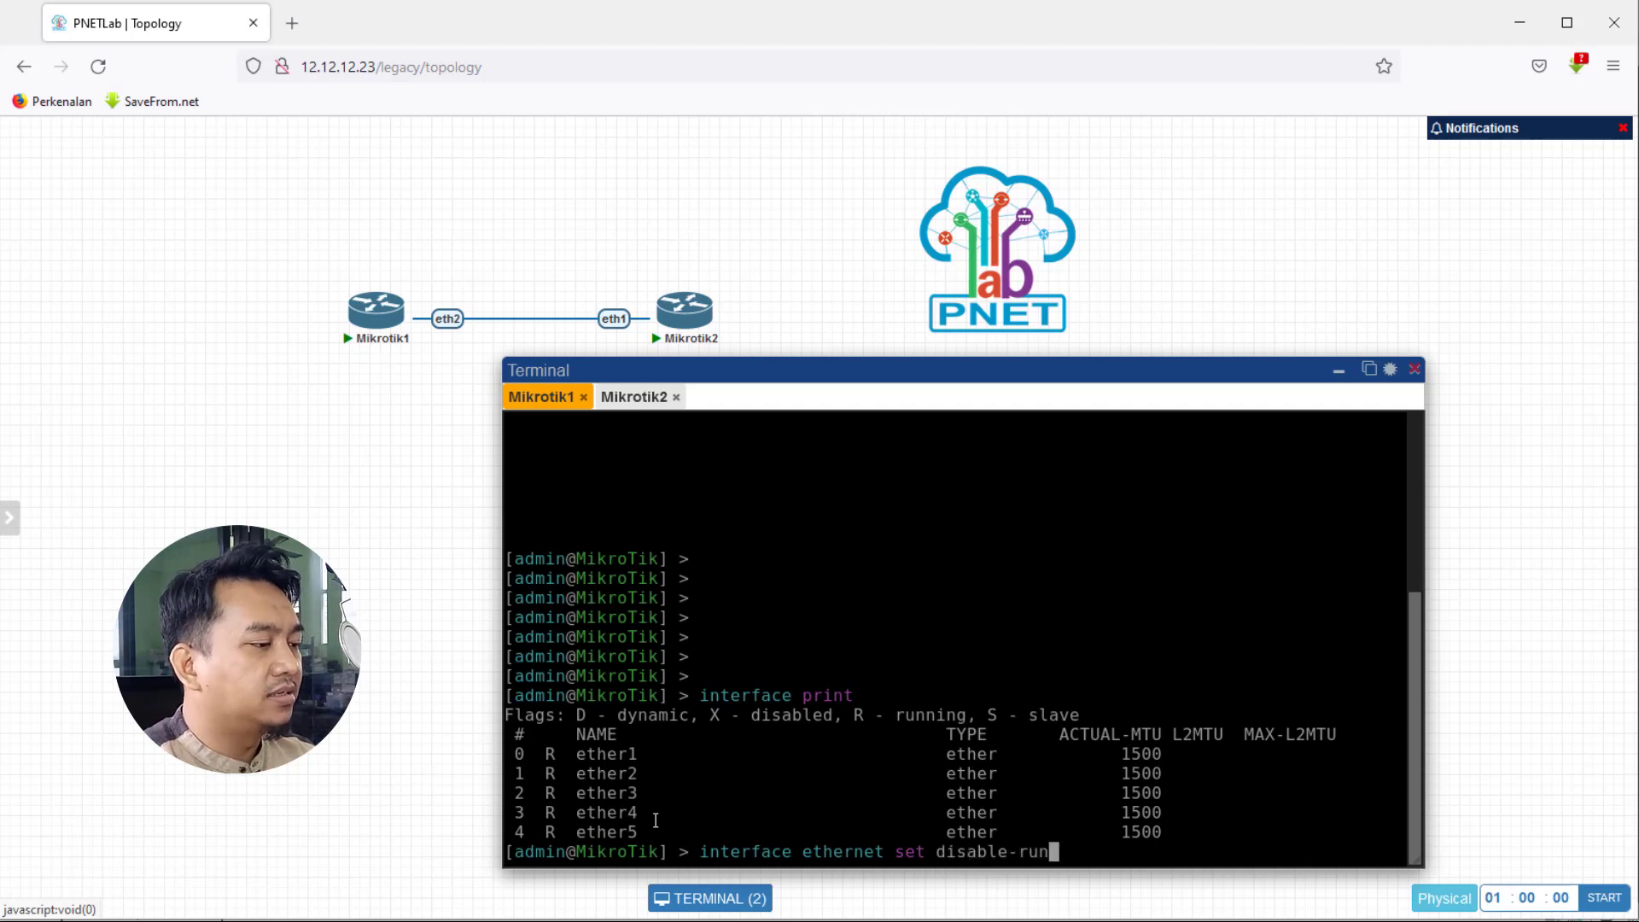
key("Tab")
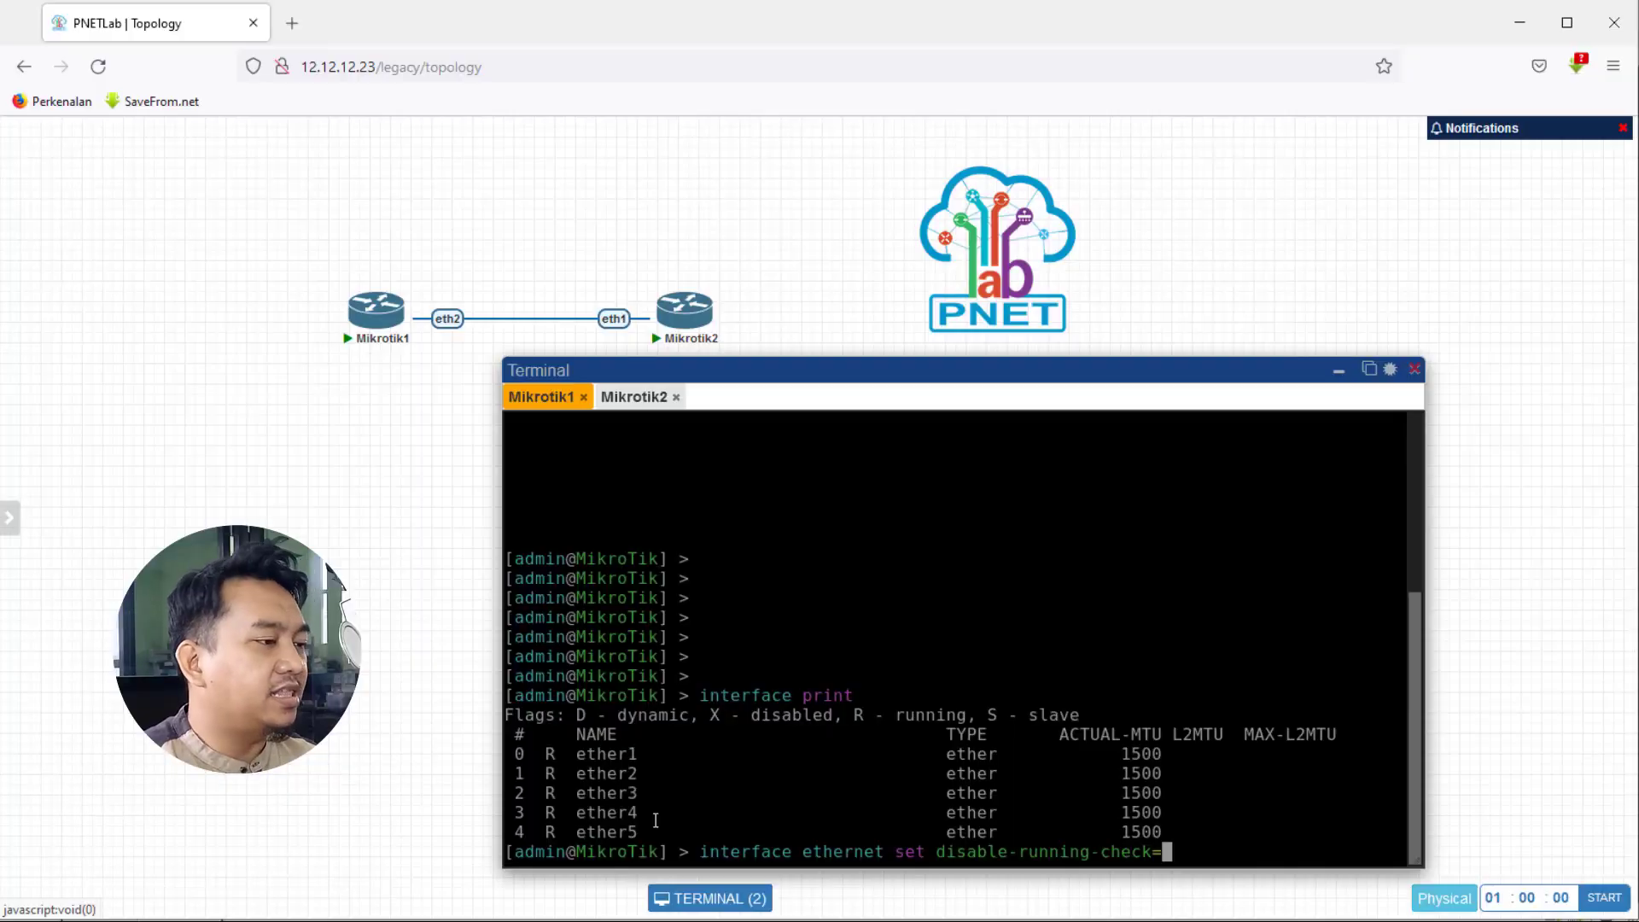
- Fill in no, making the command read disable-running-check=no
type("no")
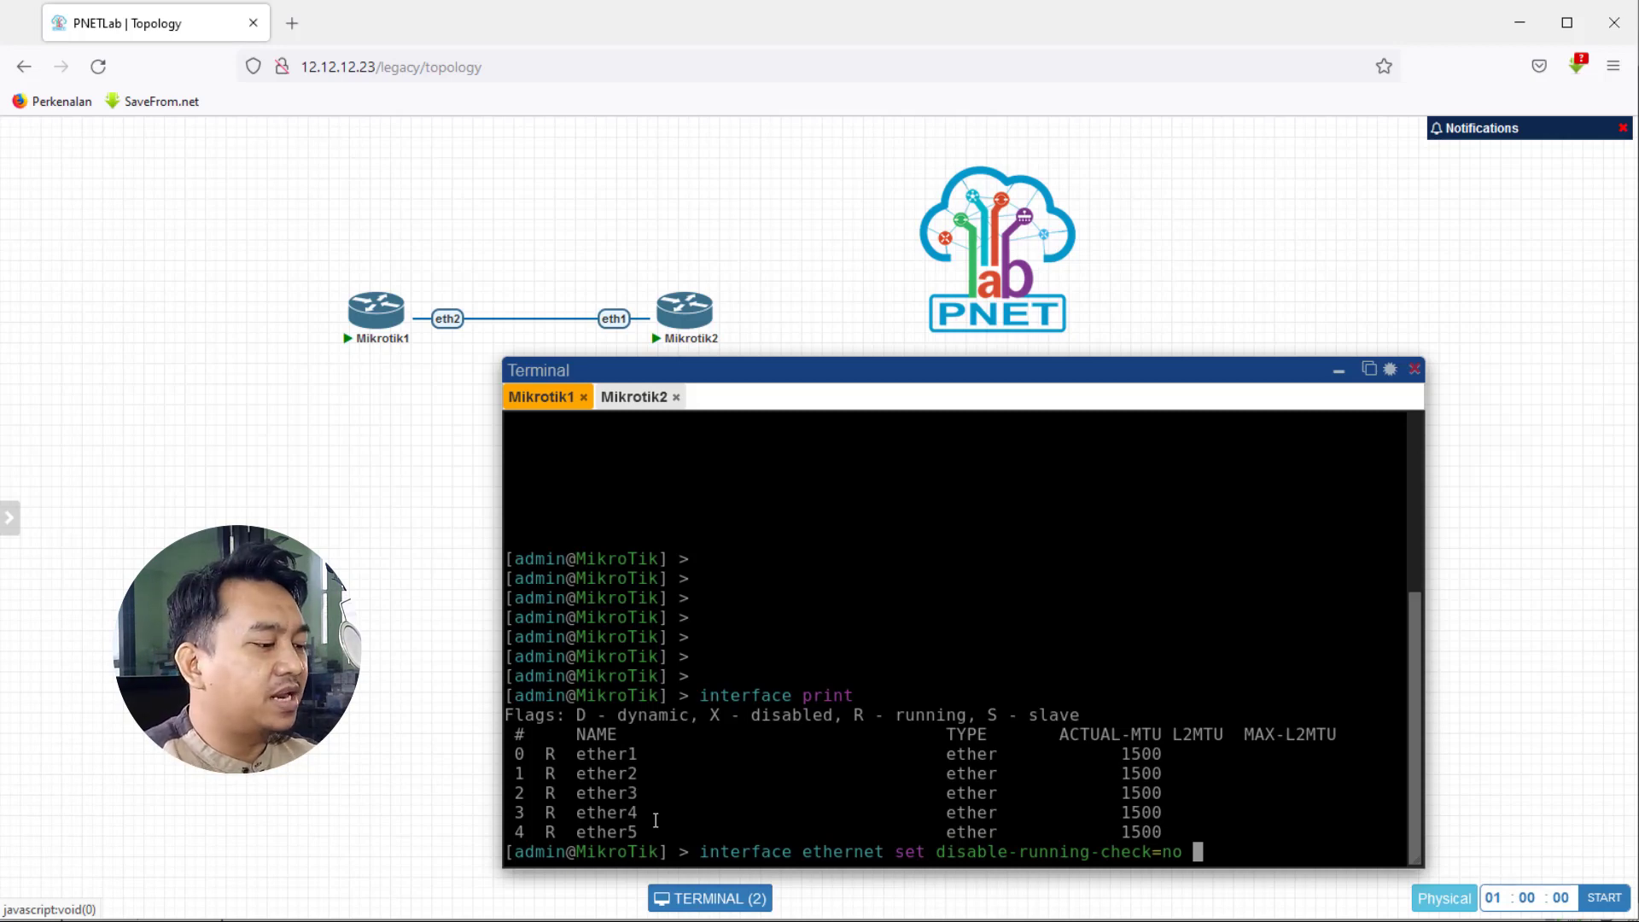
- Apply disable-running-check=no to numbers=0,1,2,3,4, then run 'interface print' again
type("numbers=")
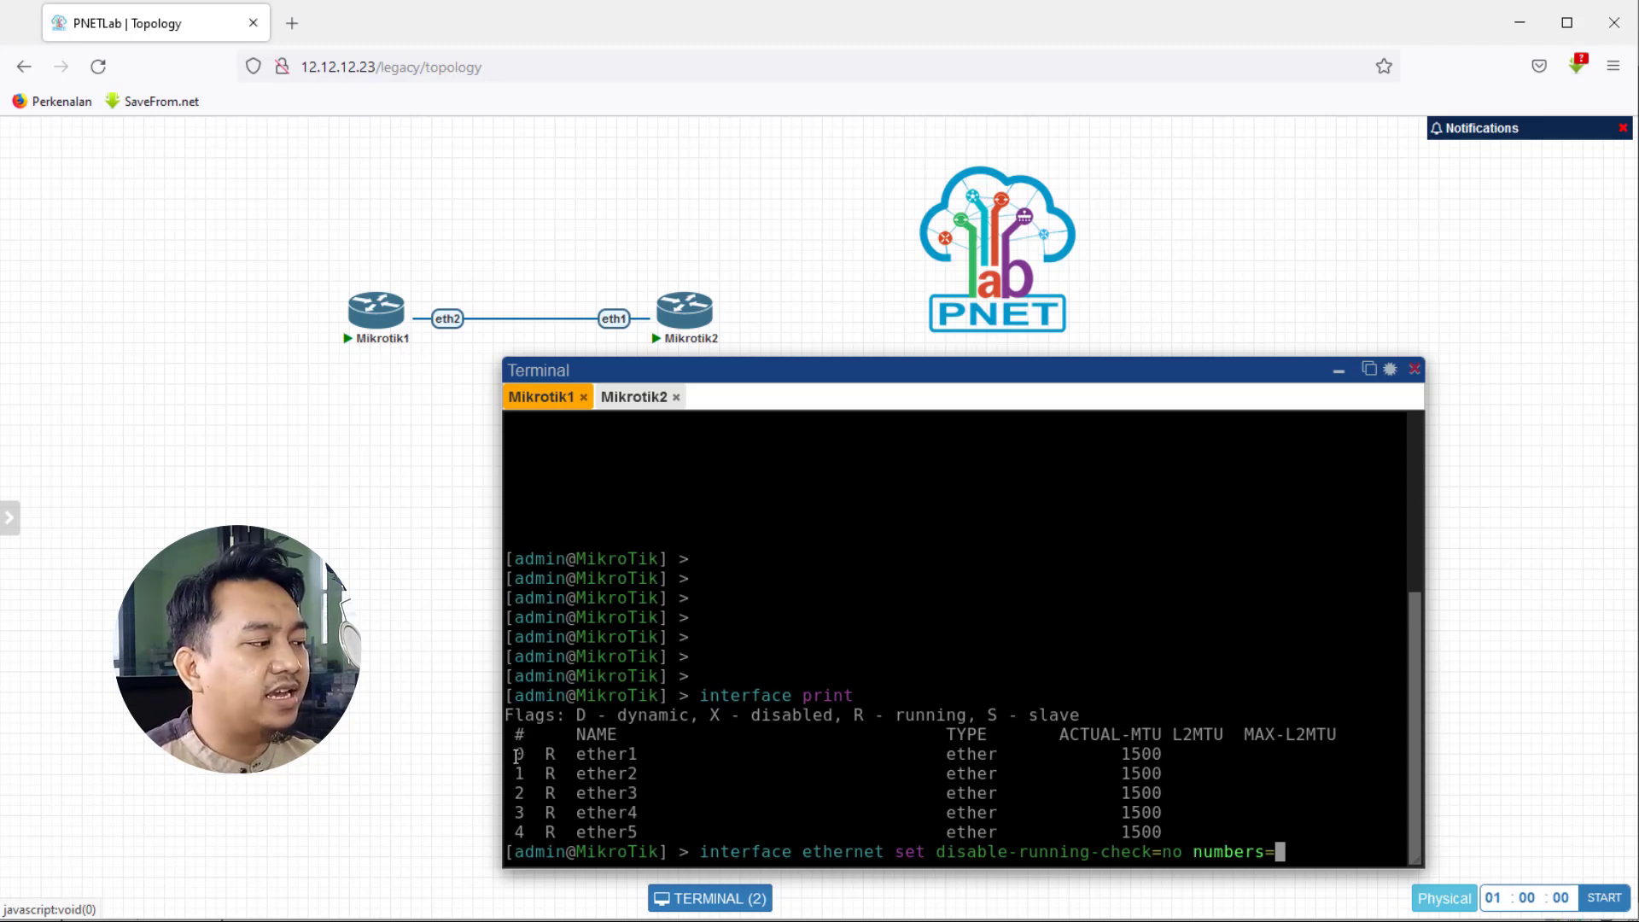
left_click_drag(517, 750, 530, 812)
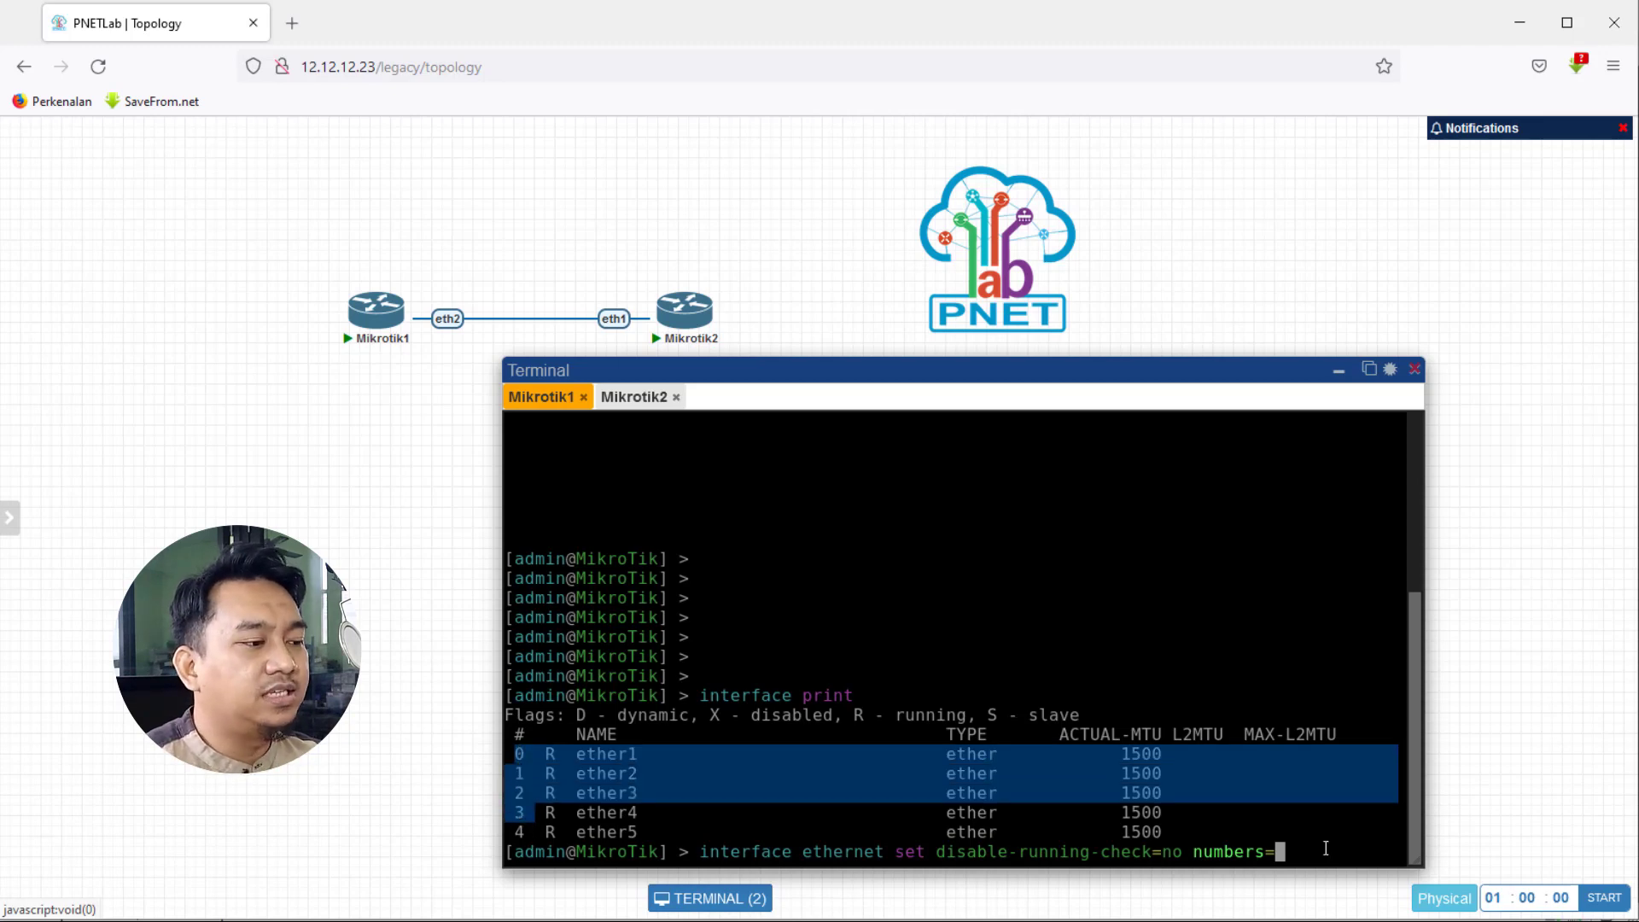
left_click(1278, 857)
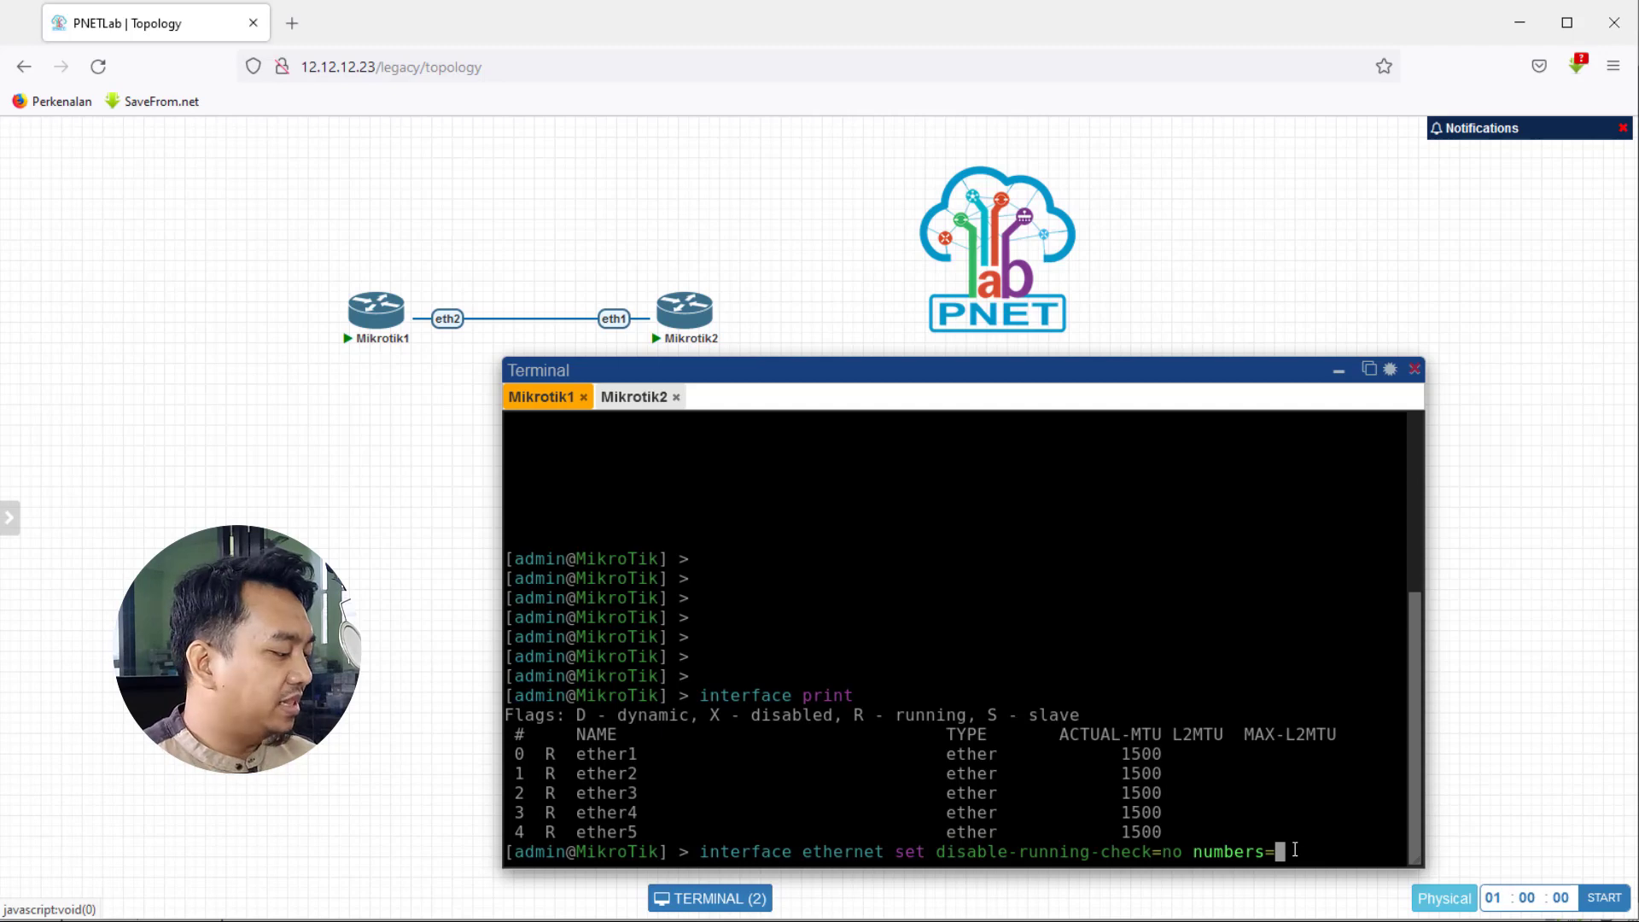
type("0")
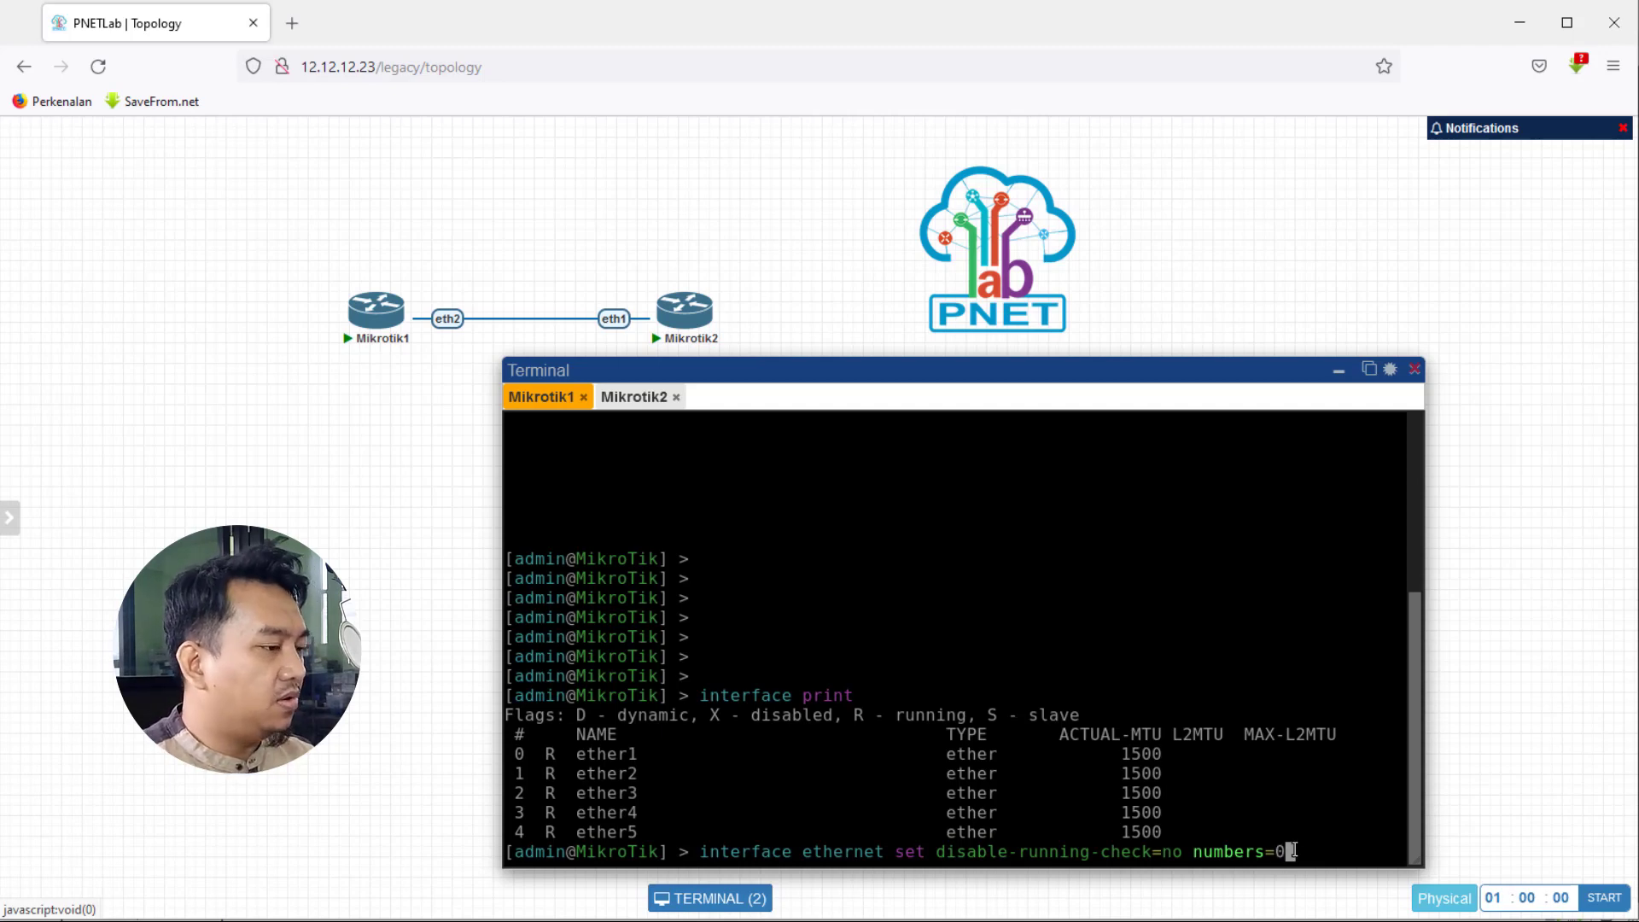
type(",1,2,3,")
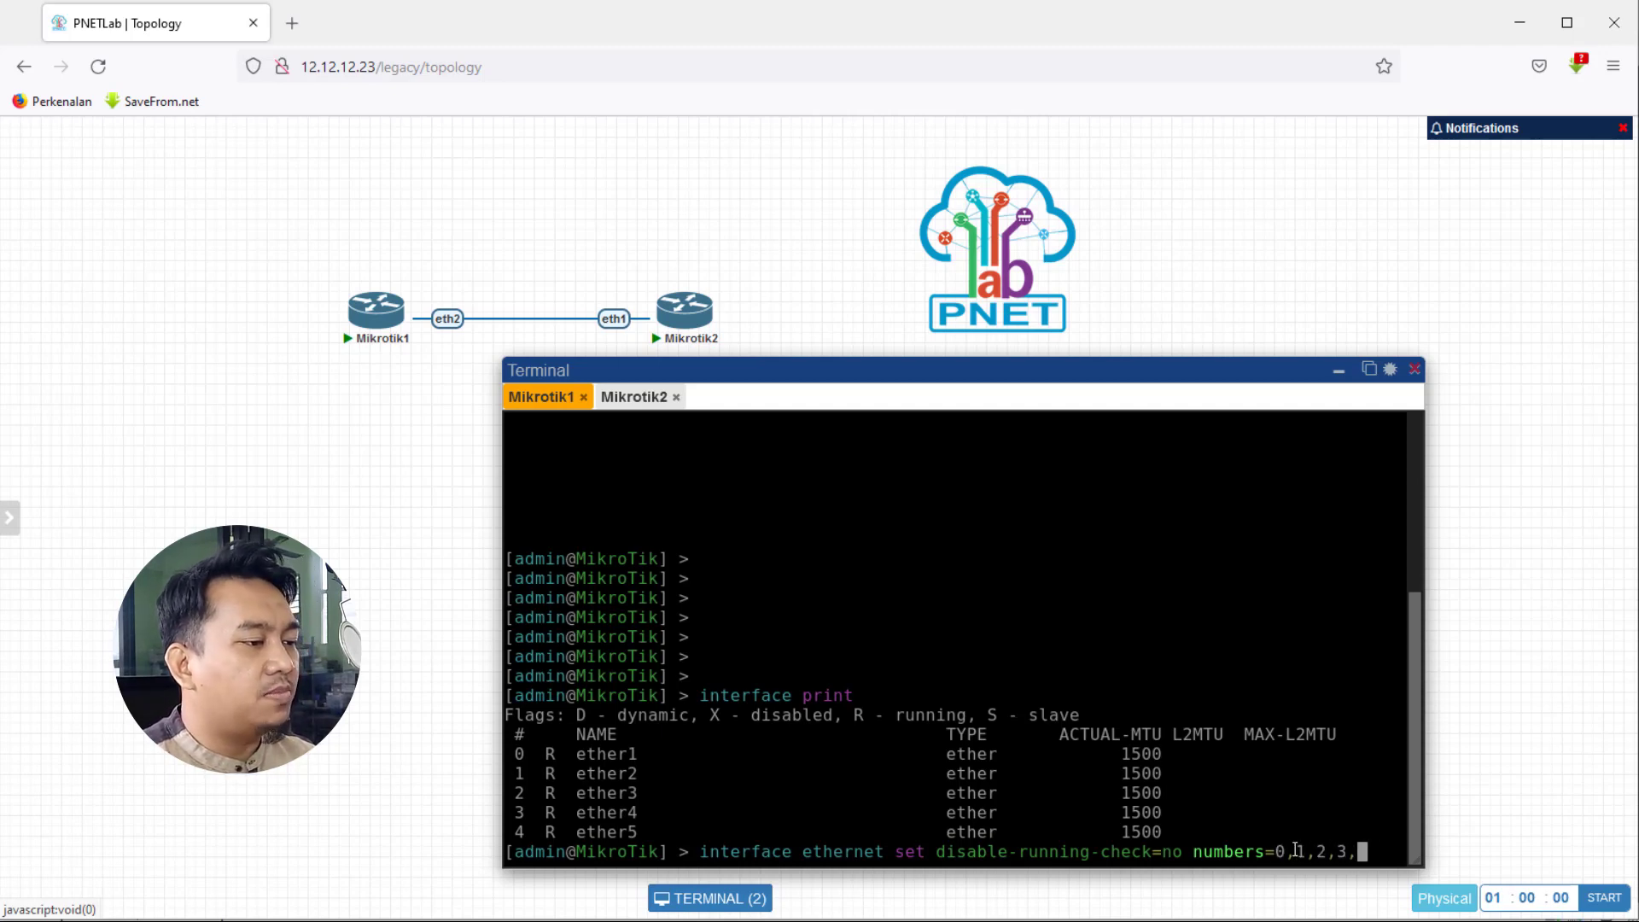
type("4")
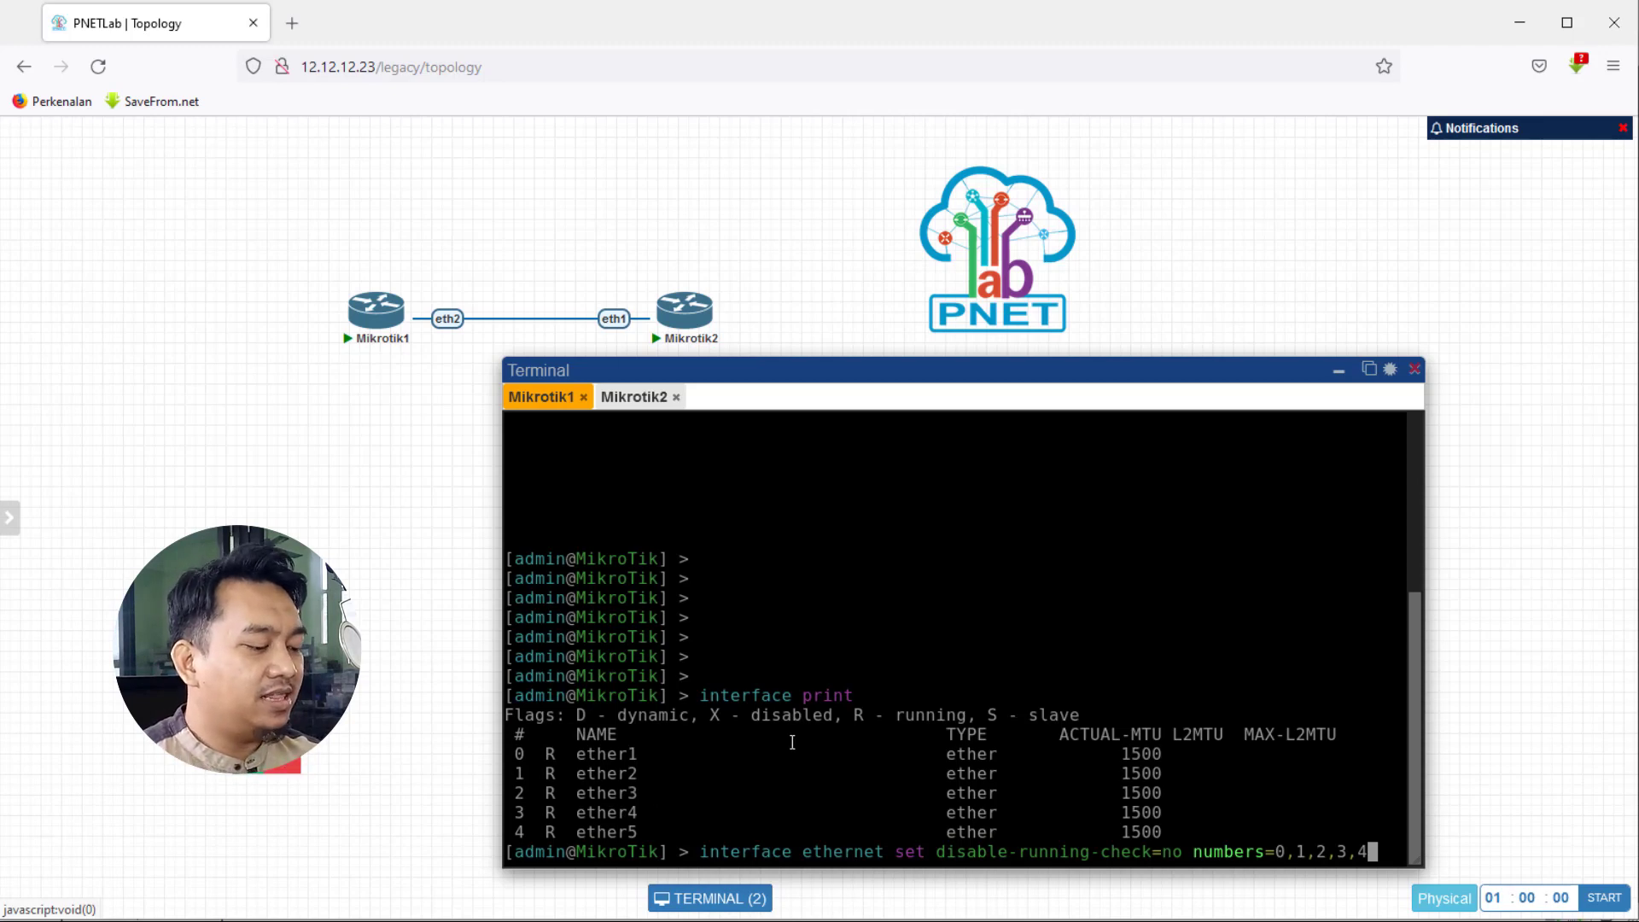
key("Return")
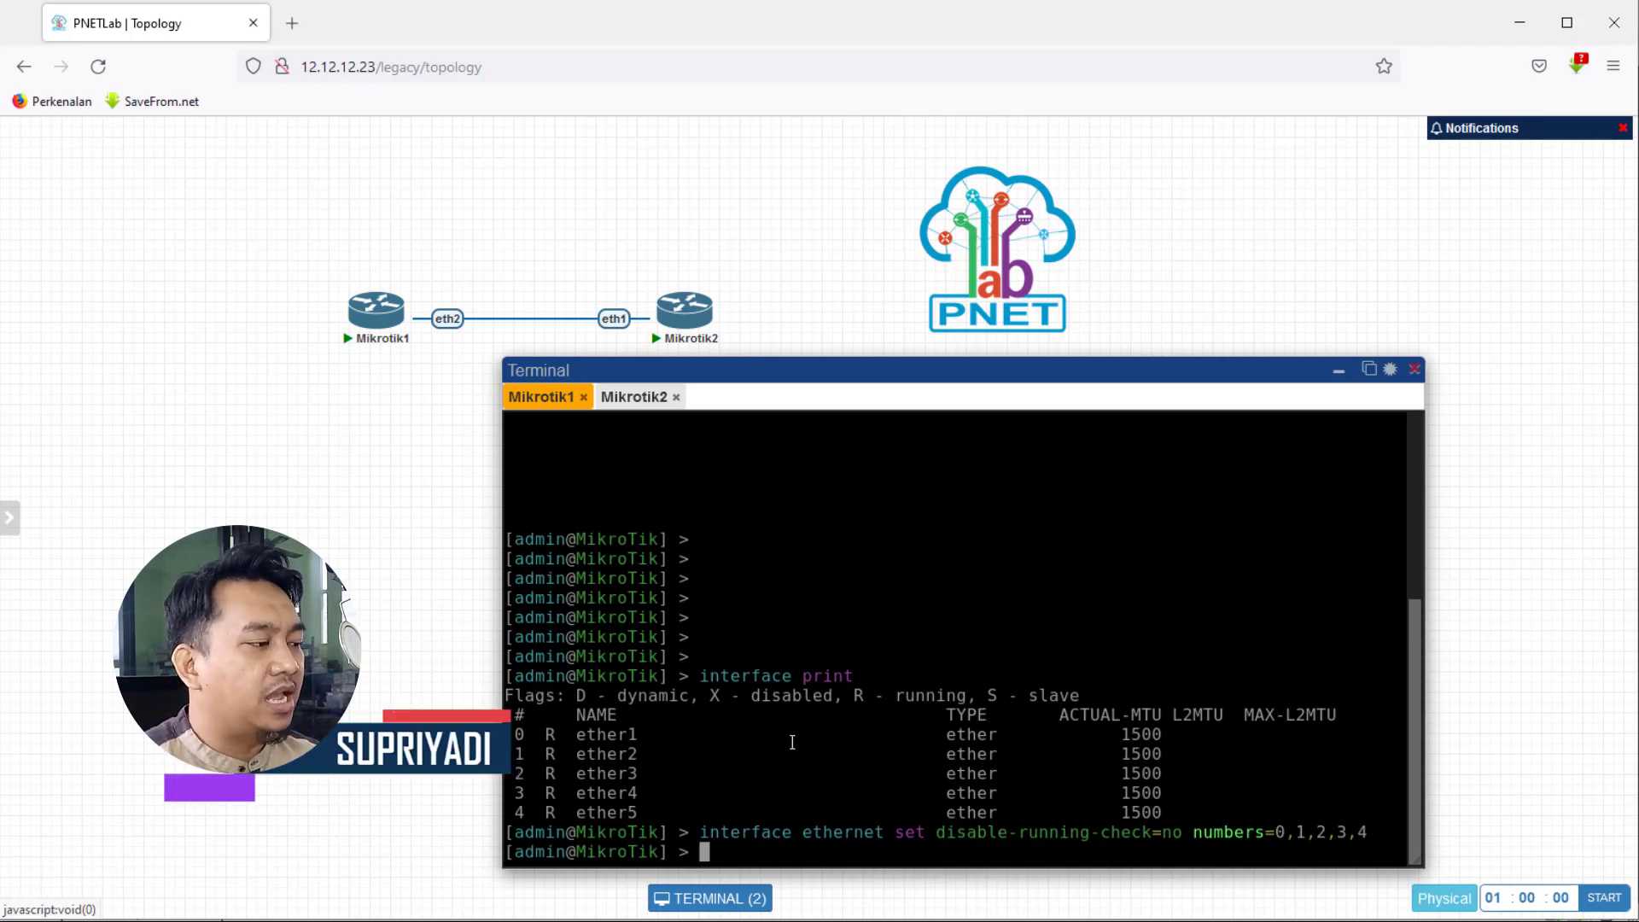
type("in")
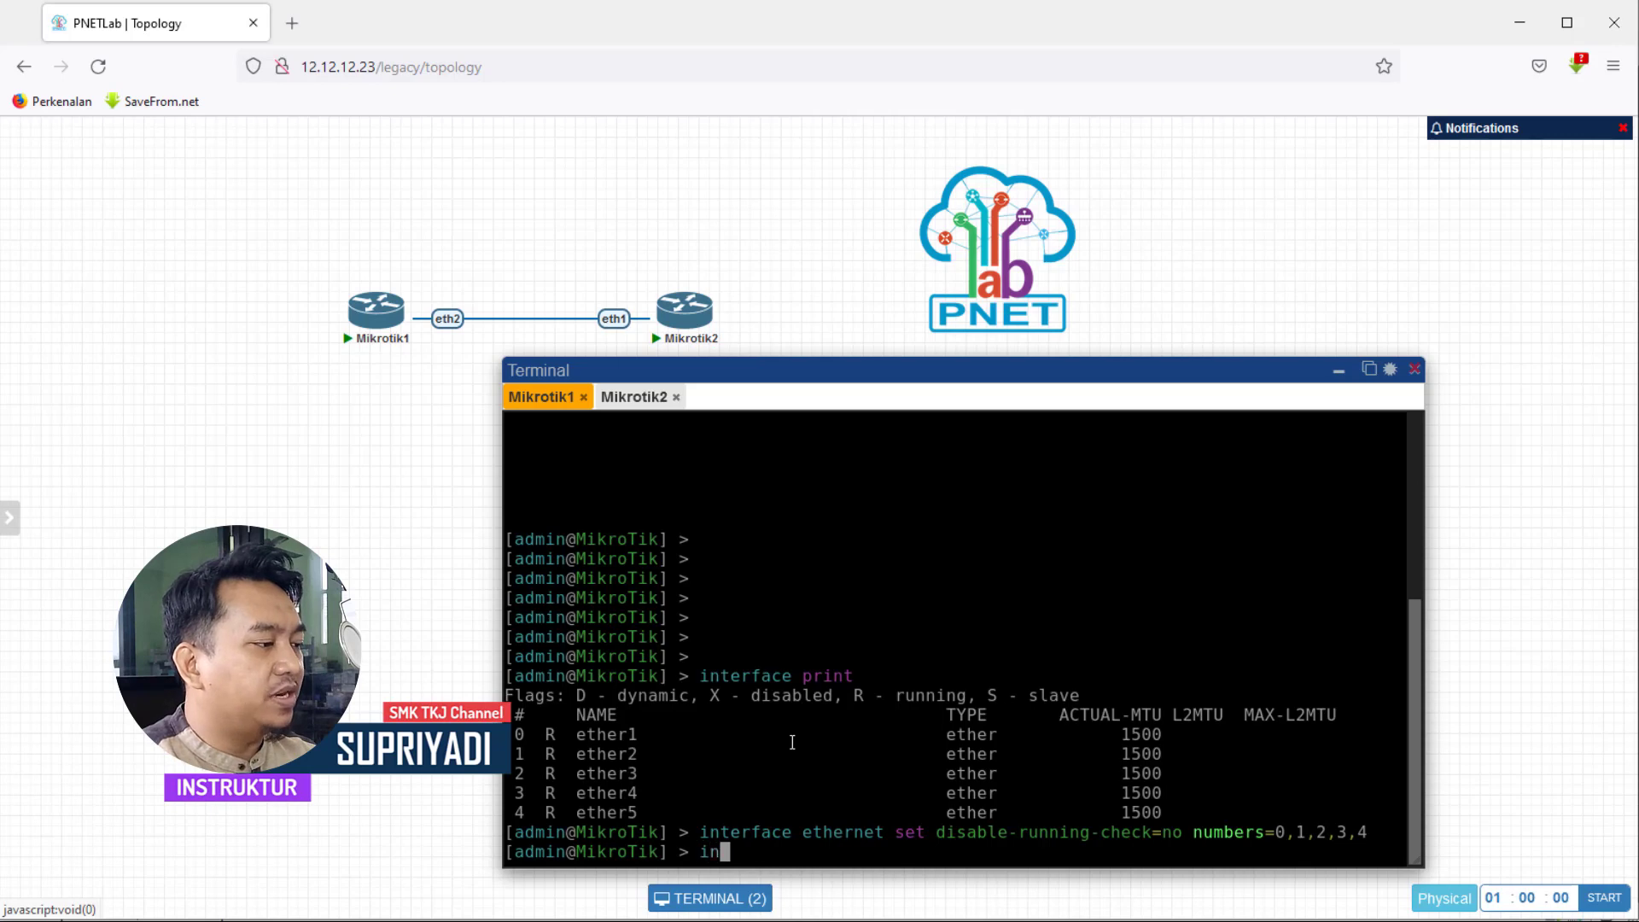
type("terface print")
key("Return")
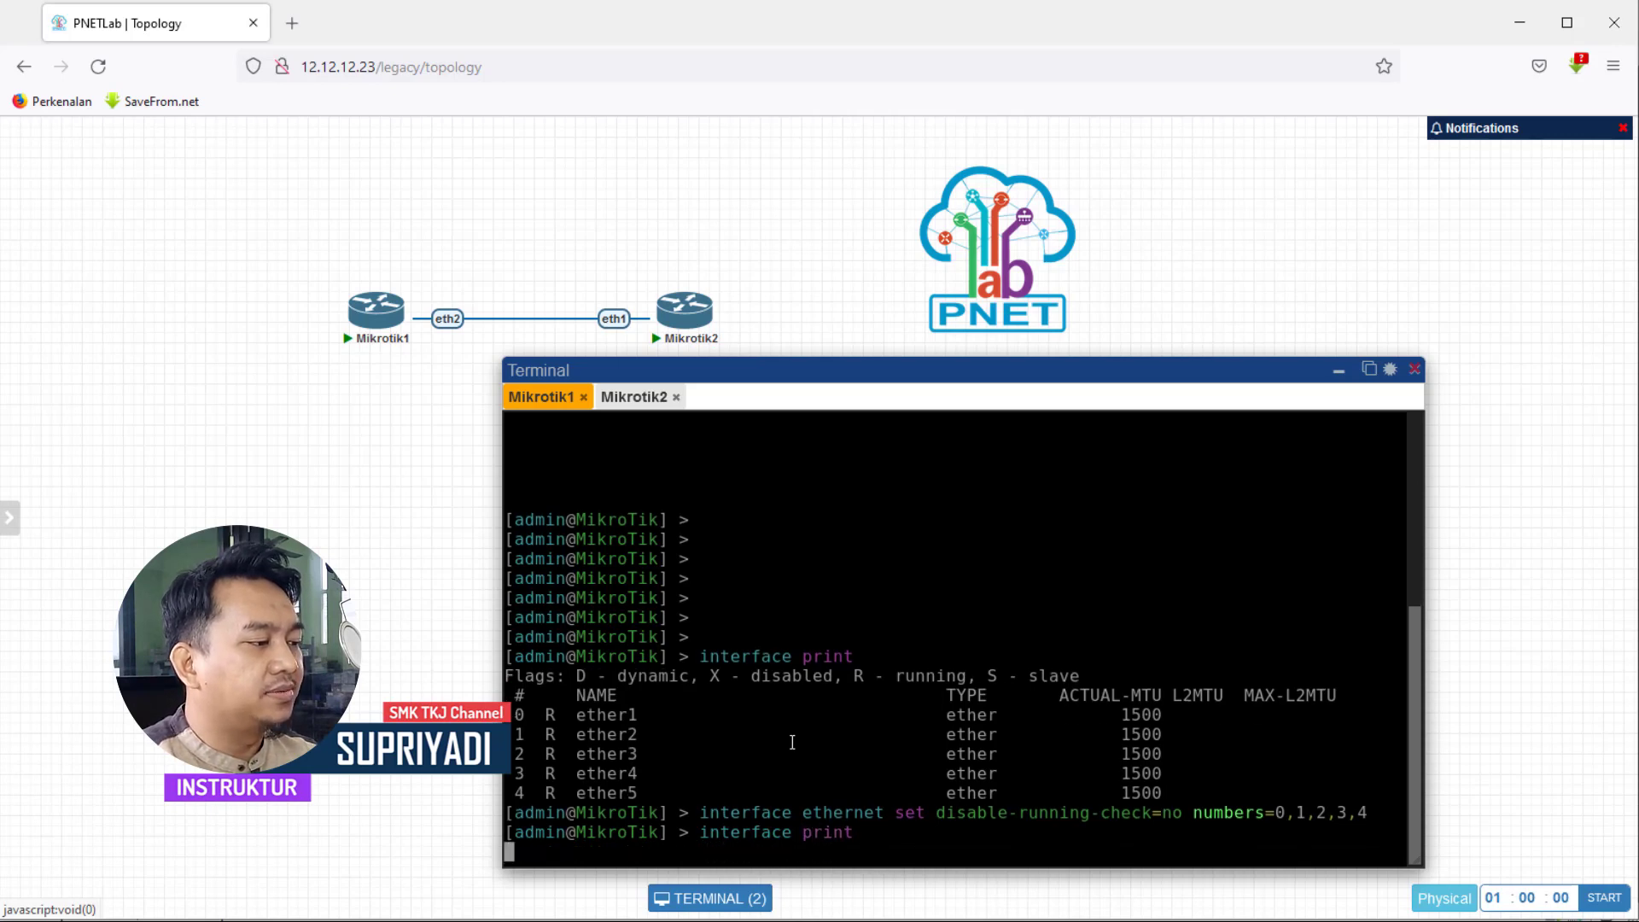